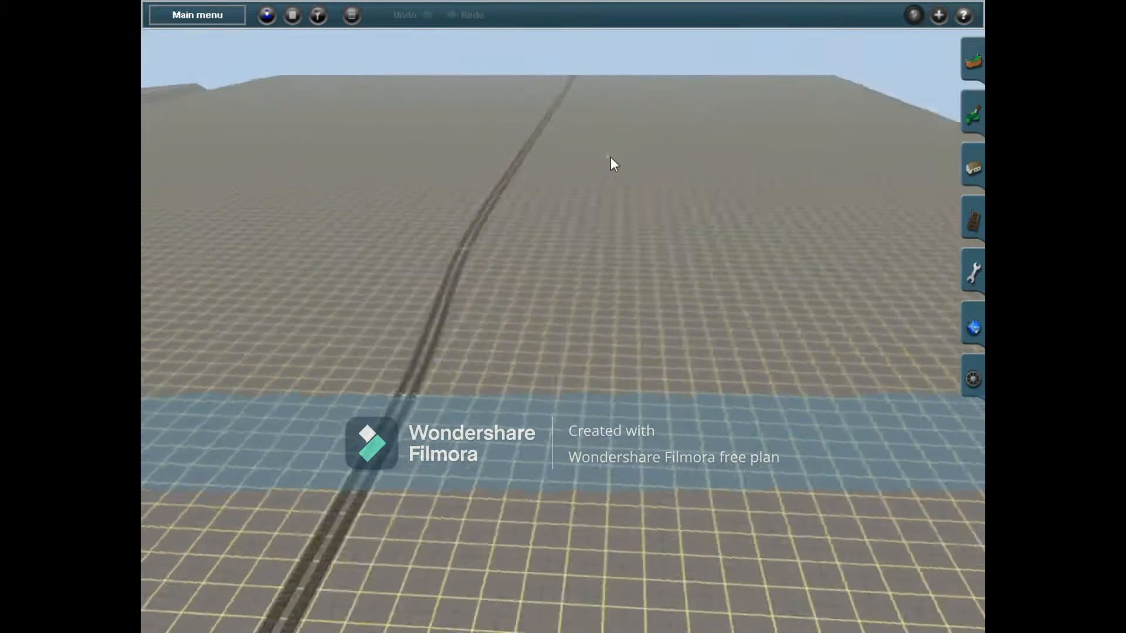
Lay a straight 2 track wood section on the plain in front of the two single tracks leaving the nearer tunnel.
{"action": "right_click", "coordinate": [370, 248]}
{"action": "right_click", "coordinate": [560, 107]}
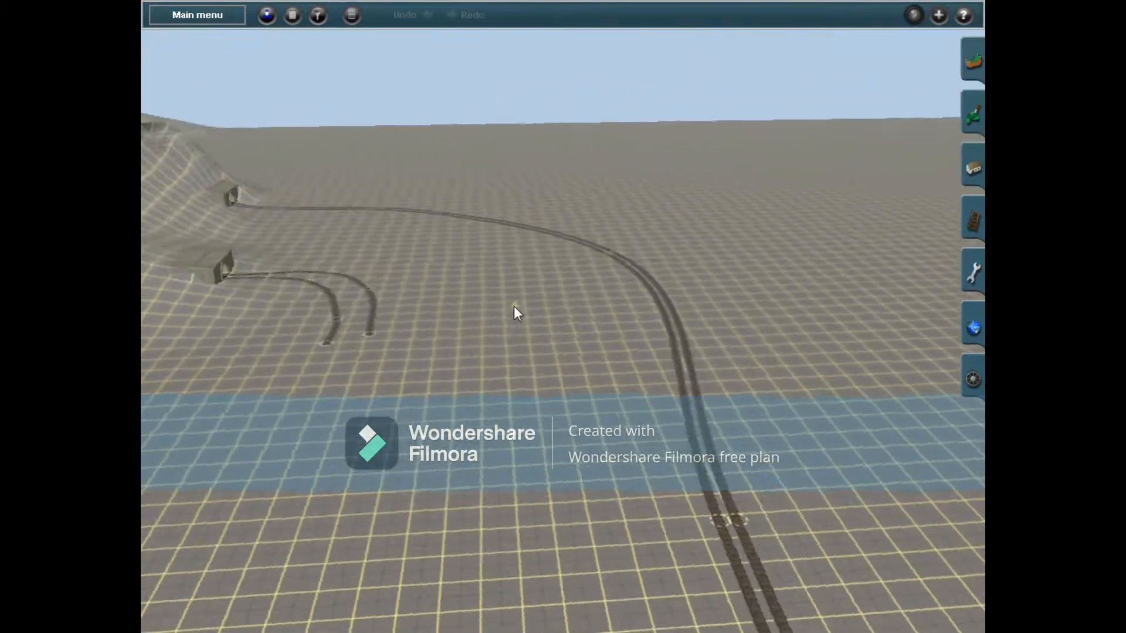
{"action": "left_click", "coordinate": [973, 219]}
{"action": "type", "text": "Bridge"}
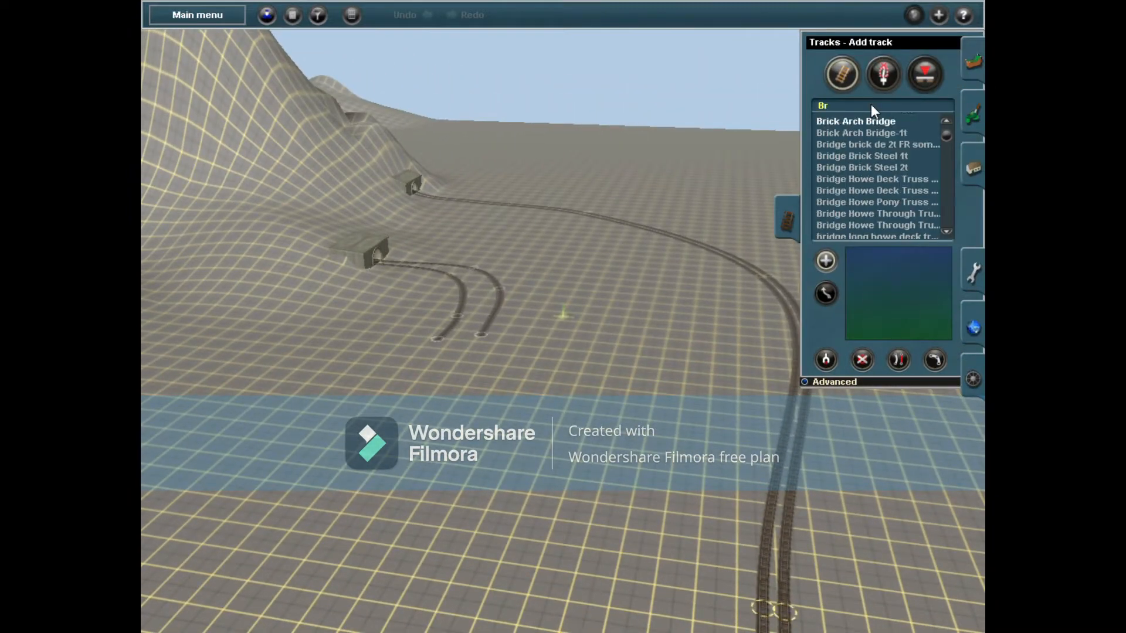
{"action": "right_click", "coordinate": [564, 379]}
{"action": "left_click", "coordinate": [510, 456]}
{"action": "key", "text": "d"}
{"action": "left_click", "coordinate": [404, 392]}
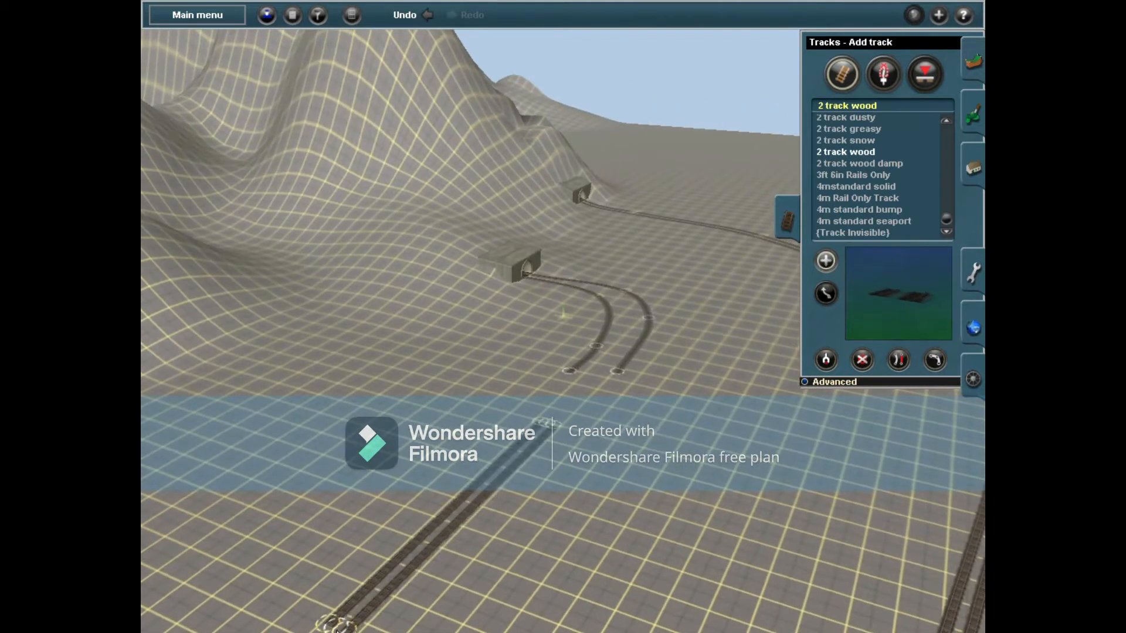
Connect both single tracks from the nearer tunnel to the closest end of the new double track.
{"action": "key", "text": "g"}
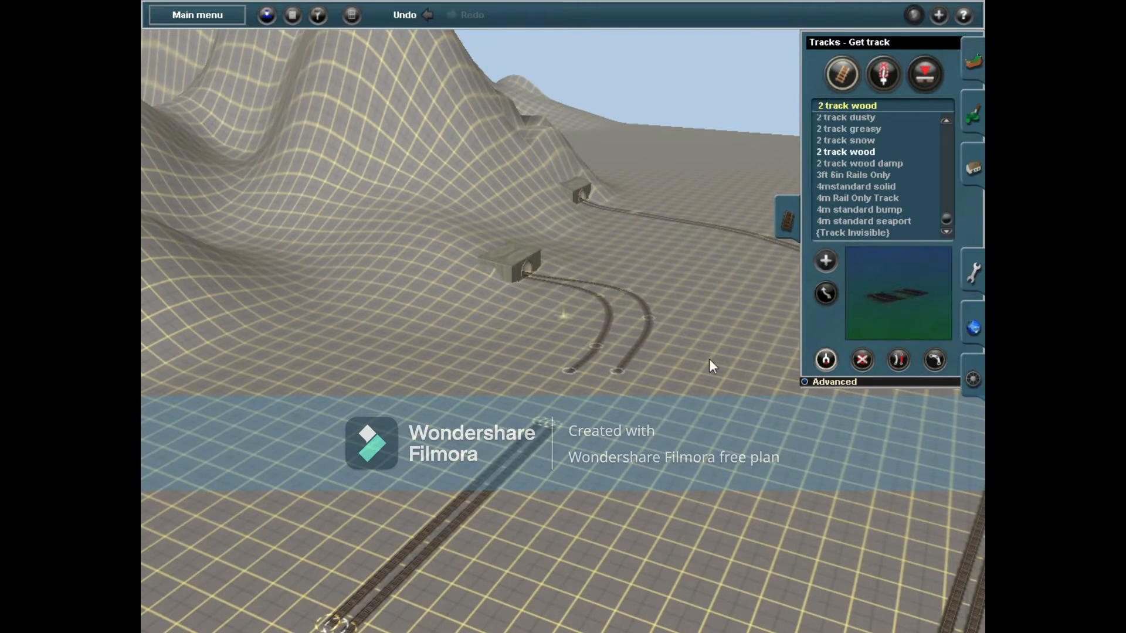
{"action": "left_click", "coordinate": [617, 371]}
{"action": "key", "text": "a"}
{"action": "left_click", "coordinate": [616, 371]}
{"action": "left_click", "coordinate": [552, 423]}
{"action": "left_click", "coordinate": [568, 371]}
{"action": "left_click", "coordinate": [541, 422]}
Extend the double track in 2 track wood across the plain alongside the existing line.
{"action": "key", "text": "g"}
{"action": "left_click", "coordinate": [488, 494]}
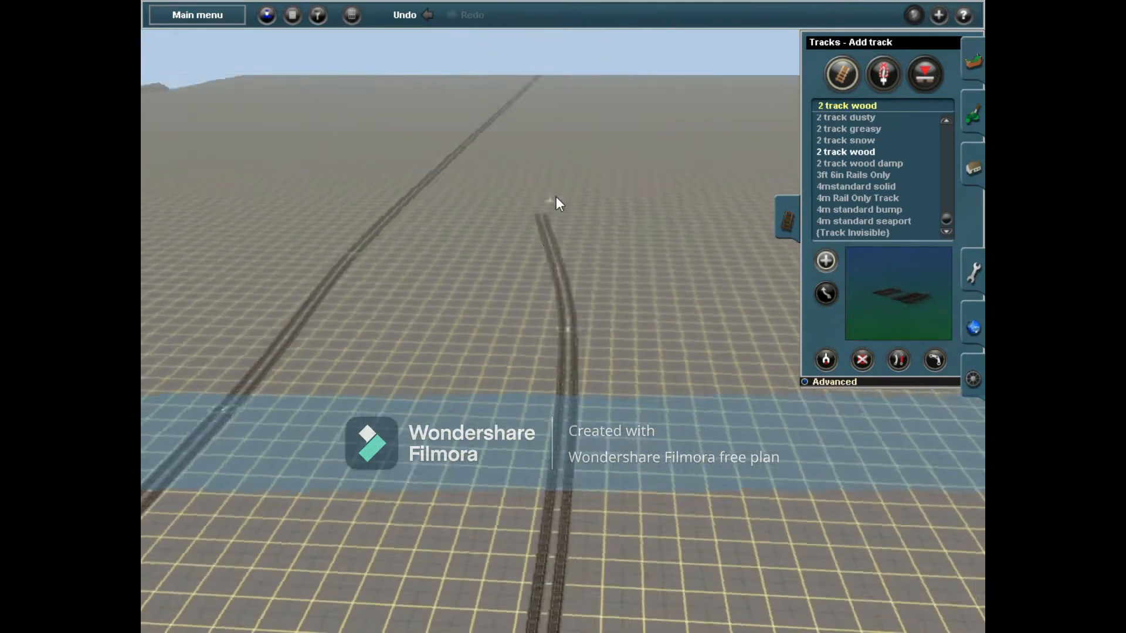
{"action": "right_click_drag", "start_coordinate": [556, 196], "coordinate": [490, 400]}
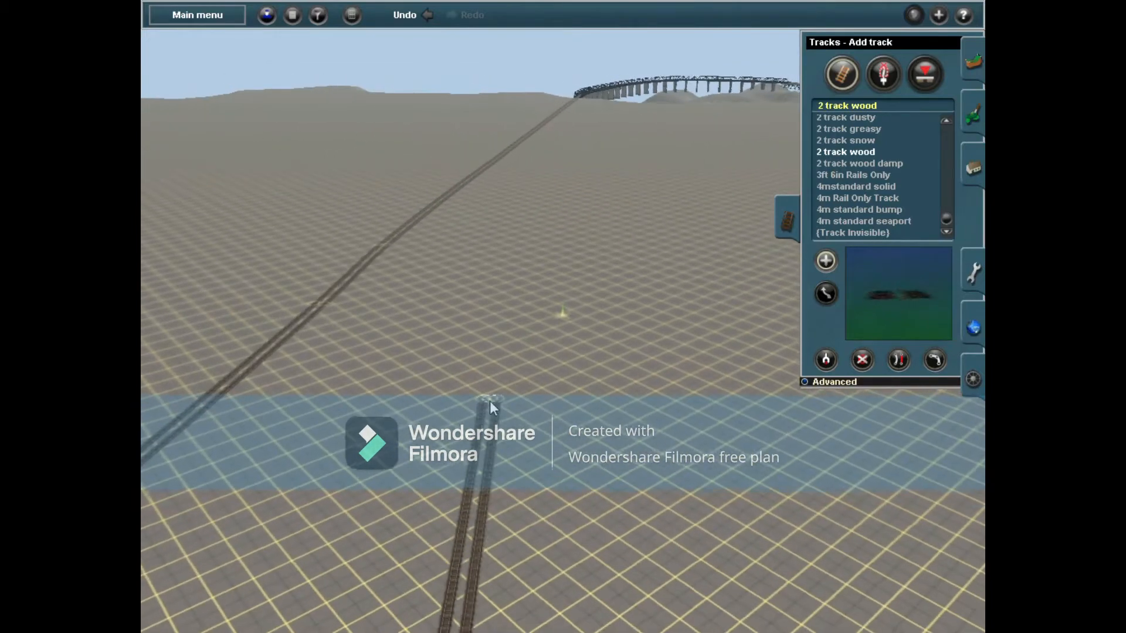
Place a Bridge brick de 2t FR sombre span across the existing double line and raise its ends above the ground.
{"action": "left_click", "coordinate": [874, 109]}
{"action": "type", "text": "Bridg"}
{"action": "left_click", "coordinate": [873, 121]}
{"action": "left_click", "coordinate": [520, 251]}
{"action": "left_click_drag", "start_coordinate": [520, 249], "coordinate": [521, 202]}
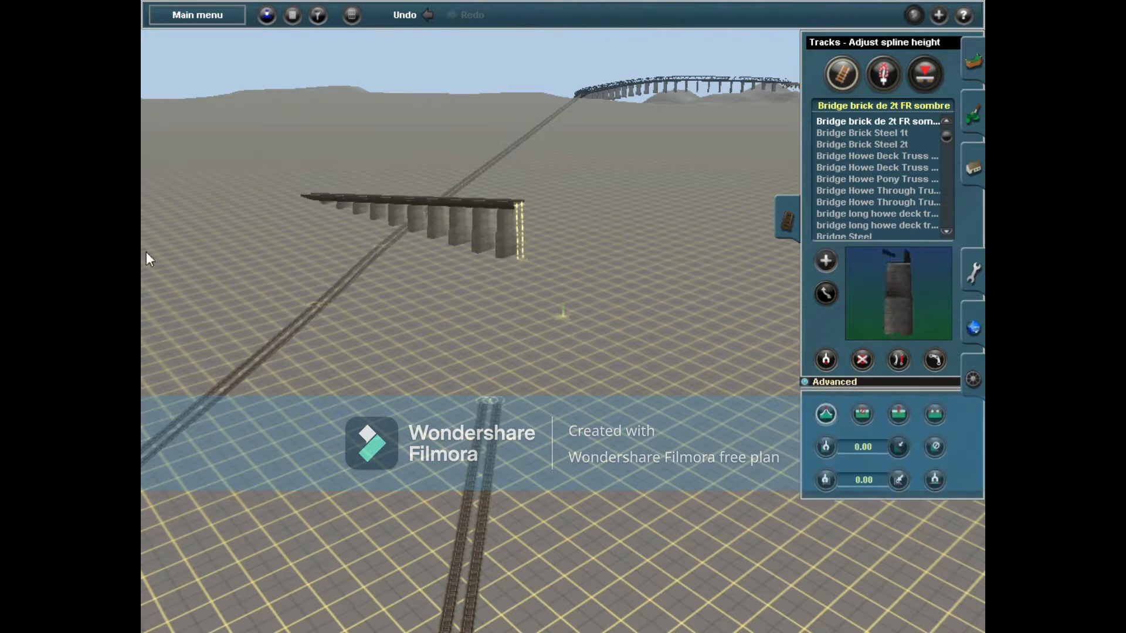
{"action": "right_click_drag", "start_coordinate": [307, 196], "coordinate": [435, 322]}
{"action": "left_click", "coordinate": [825, 293]}
{"action": "left_click_drag", "start_coordinate": [477, 341], "coordinate": [403, 543]}
{"action": "right_click_drag", "start_coordinate": [402, 544], "coordinate": [829, 396]}
Lay two 1 track wood branches from the end of the new double track toward the brick bridge.
{"action": "left_click", "coordinate": [826, 359]}
{"action": "left_click", "coordinate": [453, 270]}
{"action": "left_click", "coordinate": [498, 274], "text": "ctrl"}
{"action": "right_click_drag", "start_coordinate": [499, 275], "coordinate": [589, 335]}
{"action": "scroll", "coordinate": [869, 167], "scroll_direction": "up", "scroll_amount": 5}
{"action": "left_click", "coordinate": [845, 128]}
{"action": "mouse_move", "coordinate": [640, 518]}
{"action": "left_mouse_down"}
{"action": "mouse_move", "coordinate": [424, 288]}
{"action": "mouse_move", "coordinate": [654, 323]}
{"action": "mouse_move", "coordinate": [456, 268]}
{"action": "left_mouse_up"}
{"action": "right_click_drag", "start_coordinate": [455, 263], "coordinate": [568, 413]}
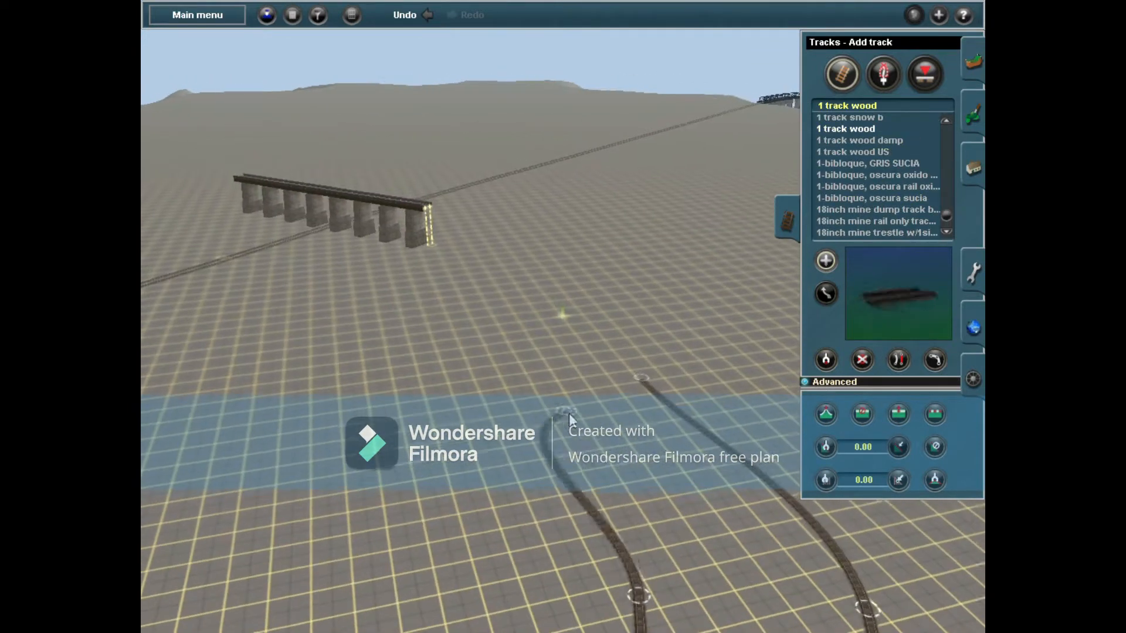
Connect both single-track branches to the near end of the raised brick bridge.
{"action": "left_click_drag", "start_coordinate": [556, 425], "coordinate": [431, 245]}
{"action": "left_click_drag", "start_coordinate": [652, 381], "coordinate": [432, 245]}
{"action": "right_click_drag", "start_coordinate": [431, 245], "coordinate": [648, 393]}
Raise hills in the terrain around the ends of the brick bridge.
{"action": "left_click", "coordinate": [974, 113]}
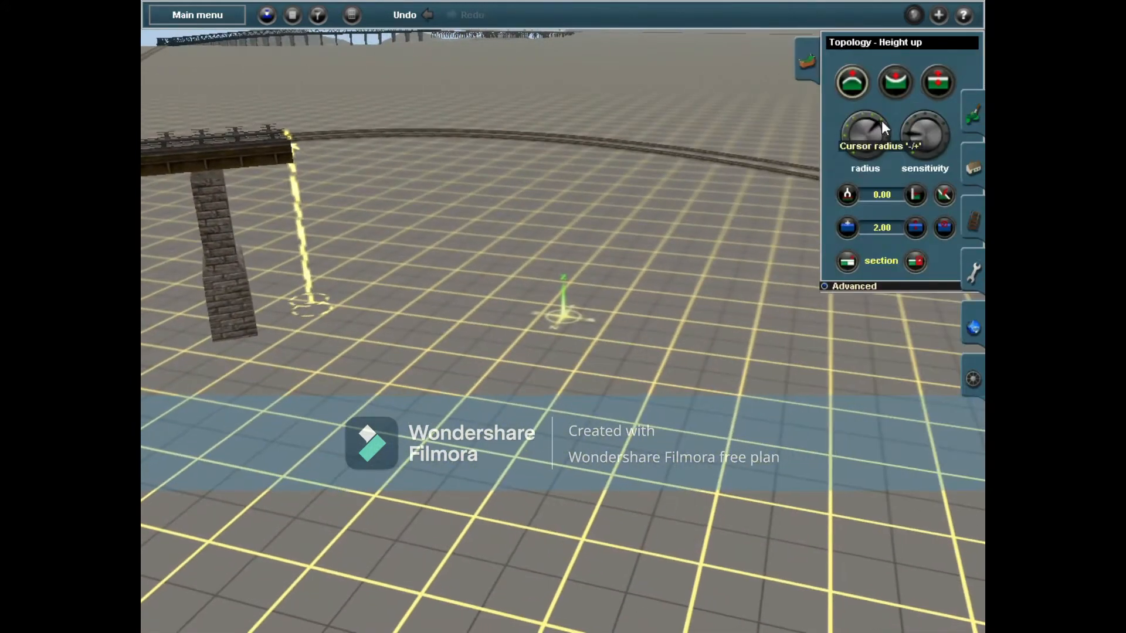
{"action": "left_click", "coordinate": [563, 236]}
{"action": "left_click", "coordinate": [852, 82]}
{"action": "right_click_drag", "start_coordinate": [786, 276], "coordinate": [410, 304]}
{"action": "left_click", "coordinate": [832, 287]}
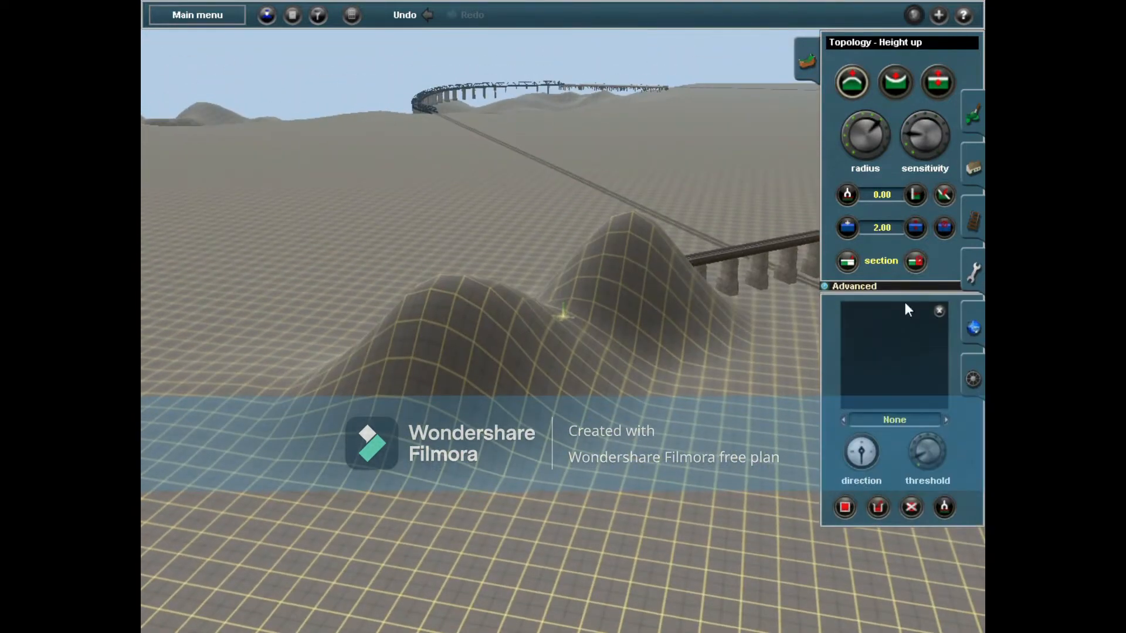
Flatten the hills at the bridge's unconnected end into a plateau level with the bridge deck.
{"action": "left_click", "coordinate": [944, 195]}
{"action": "mouse_move", "coordinate": [625, 272]}
{"action": "left_mouse_down"}
{"action": "mouse_move", "coordinate": [472, 332]}
{"action": "mouse_move", "coordinate": [415, 440]}
{"action": "left_mouse_up"}
{"action": "mouse_move", "coordinate": [415, 440]}
{"action": "right_mouse_down"}
{"action": "mouse_move", "coordinate": [492, 312]}
{"action": "mouse_move", "coordinate": [593, 265]}
{"action": "mouse_move", "coordinate": [494, 272]}
{"action": "mouse_move", "coordinate": [737, 259]}
{"action": "mouse_move", "coordinate": [386, 288]}
{"action": "mouse_move", "coordinate": [533, 295]}
{"action": "right_mouse_up"}
Try to lay 1 track wood from the bridge's unconnected end onto the plateau, and delete the stray piece.
{"action": "key", "text": "F4"}
{"action": "left_click", "coordinate": [841, 295]}
{"action": "right_click_drag", "start_coordinate": [649, 257], "coordinate": [538, 303]}
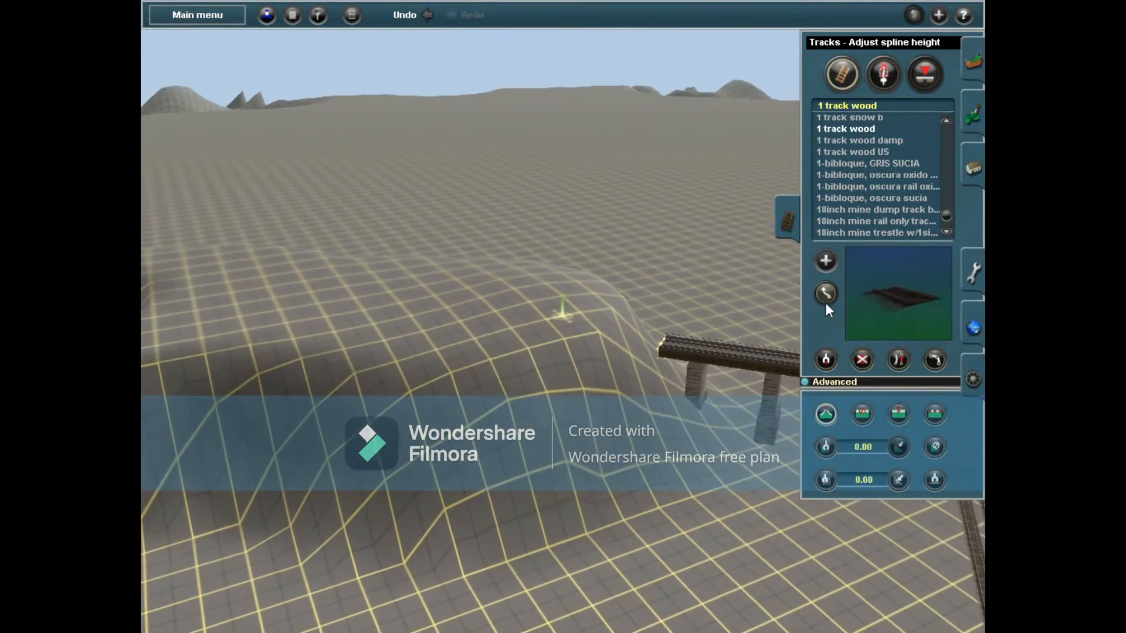
{"action": "left_click", "coordinate": [826, 295]}
{"action": "right_click_drag", "start_coordinate": [660, 341], "coordinate": [449, 266]}
{"action": "left_click_drag", "start_coordinate": [449, 266], "coordinate": [420, 270]}
{"action": "key", "text": "h"}
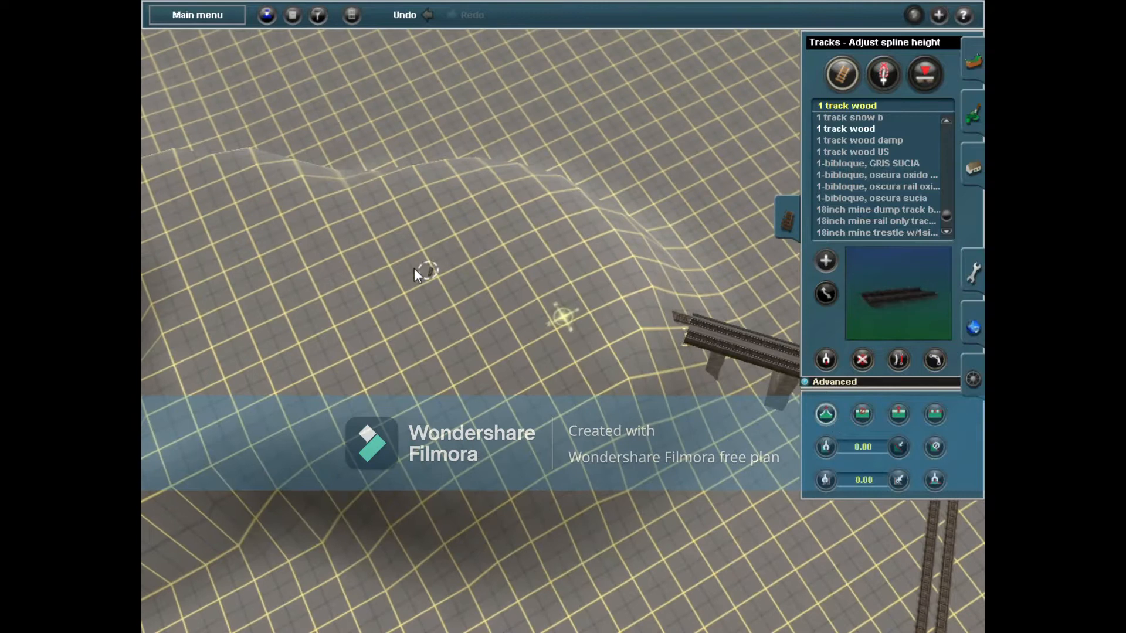
{"action": "left_click", "coordinate": [861, 360]}
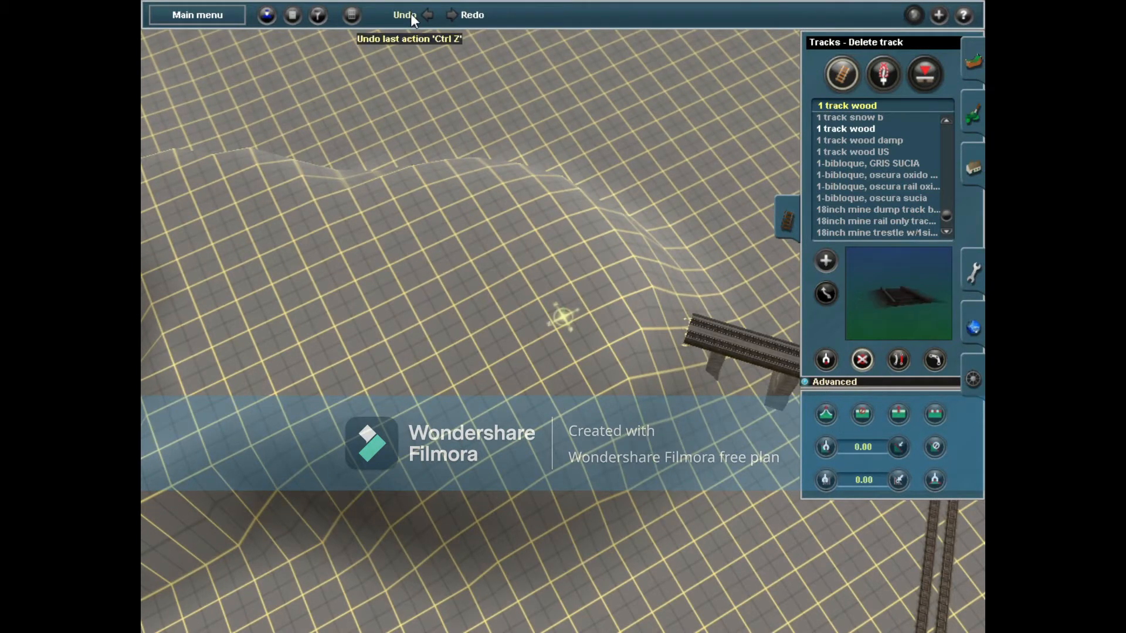
Undo the terrain changes back to flat ground at the bridge's unconnected end.
{"action": "left_click", "coordinate": [411, 14]}
{"action": "left_click", "coordinate": [412, 15]}
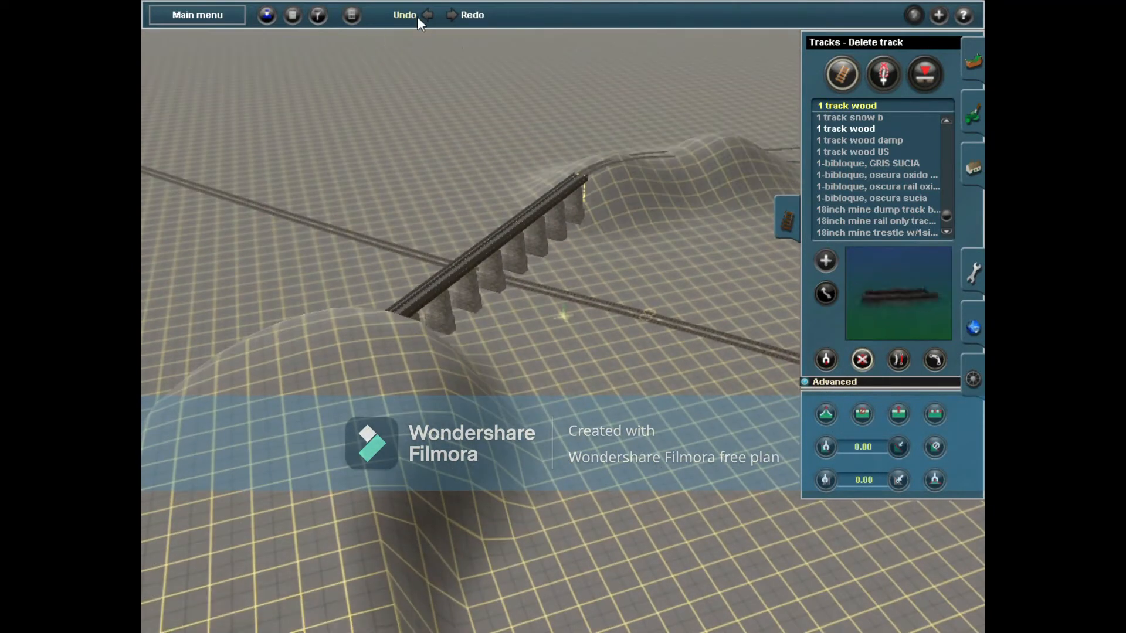
{"action": "left_click", "coordinate": [411, 16]}
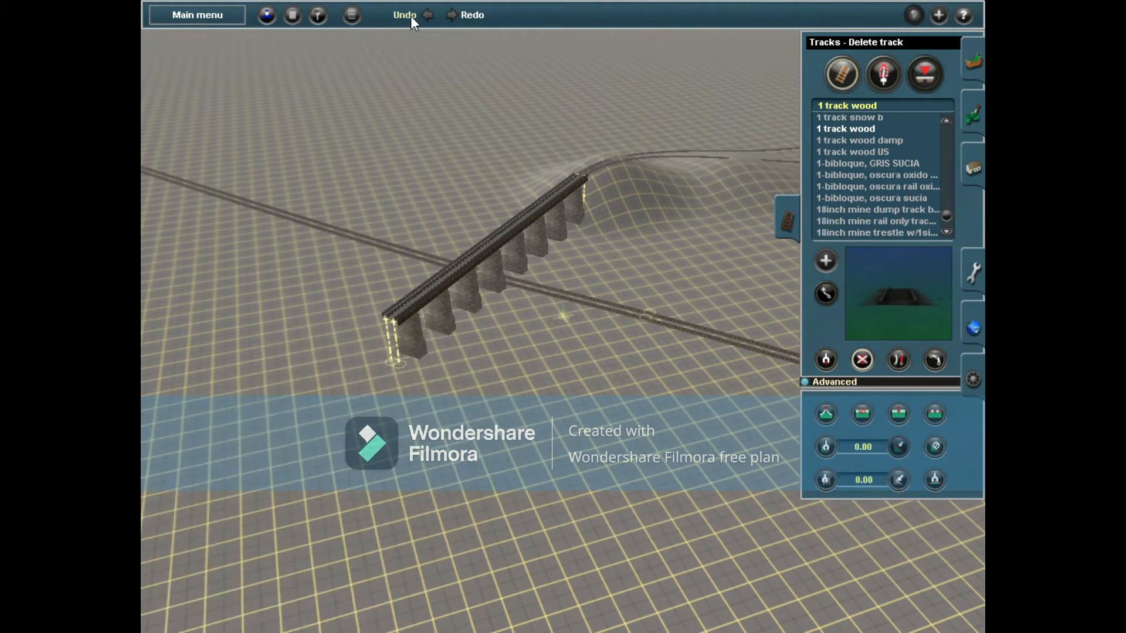
Reduce the terrain brush radius and raise a new hill beside the bridge's unconnected end.
{"action": "left_click", "coordinate": [973, 62]}
{"action": "left_click_drag", "start_coordinate": [880, 122], "coordinate": [866, 119]}
{"action": "right_click", "coordinate": [487, 333]}
{"action": "mouse_move", "coordinate": [487, 333]}
{"action": "left_mouse_down"}
{"action": "mouse_move", "coordinate": [432, 363]}
{"action": "mouse_move", "coordinate": [414, 393]}
{"action": "mouse_move", "coordinate": [501, 445]}
{"action": "left_mouse_up"}
{"action": "left_click", "coordinate": [430, 17]}
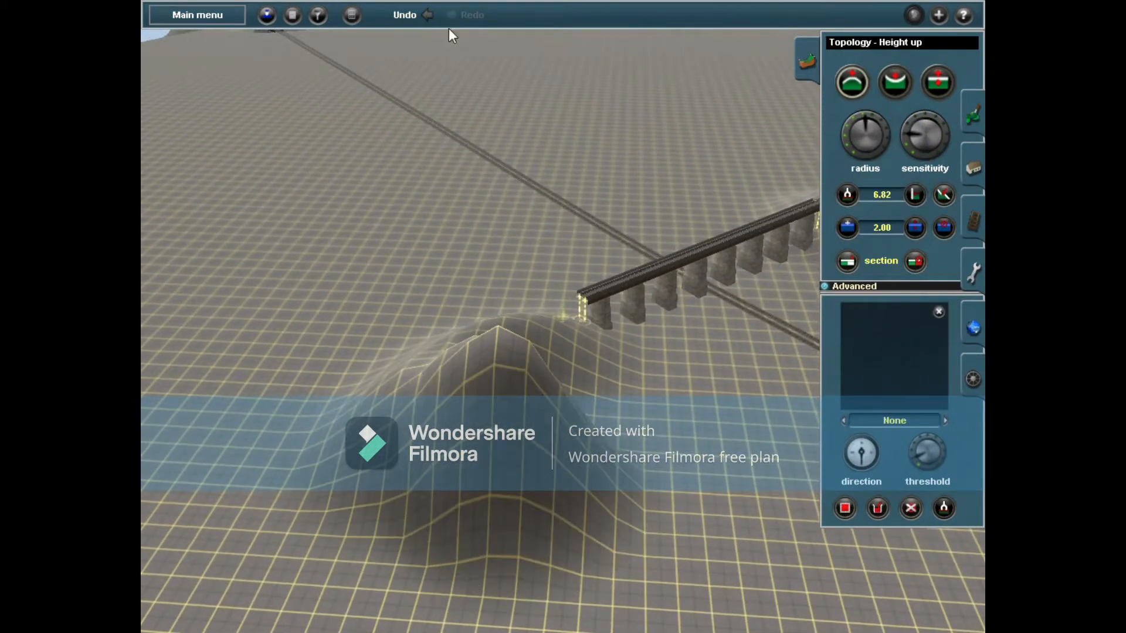
{"action": "left_click", "coordinate": [425, 16]}
Widen the hill into a ridge running outward from the bridge's unconnected end, undoing unwanted strokes.
{"action": "left_click_drag", "start_coordinate": [537, 307], "coordinate": [613, 469]}
{"action": "right_click", "coordinate": [628, 360]}
{"action": "left_click", "coordinate": [427, 16]}
{"action": "key", "text": "Right"}
{"action": "key", "text": "Left"}
{"action": "mouse_move", "coordinate": [412, 297]}
{"action": "left_mouse_down"}
{"action": "mouse_move", "coordinate": [516, 364]}
{"action": "mouse_move", "coordinate": [531, 359]}
{"action": "mouse_move", "coordinate": [448, 454]}
{"action": "mouse_move", "coordinate": [663, 466]}
{"action": "left_mouse_up"}
{"action": "left_click", "coordinate": [435, 16]}
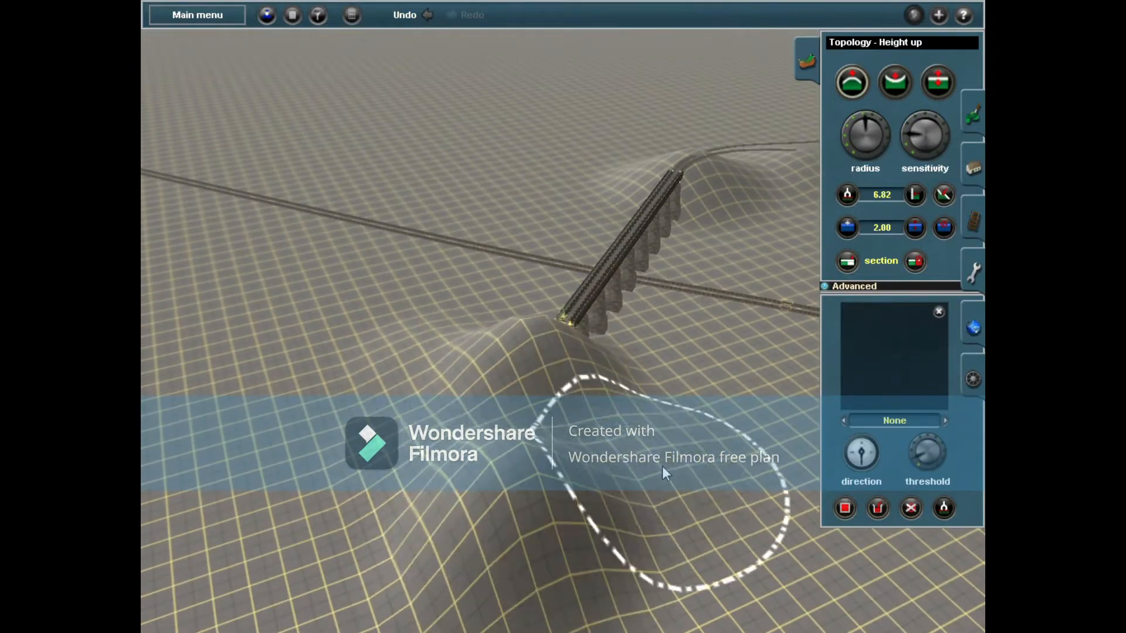
Flatten the ridge at the bridge's unconnected end into a plateau level with the bridge deck.
{"action": "right_click", "coordinate": [728, 191]}
{"action": "right_click", "coordinate": [434, 152]}
{"action": "key", "text": "Left"}
{"action": "left_click", "coordinate": [944, 194]}
{"action": "mouse_move", "coordinate": [578, 311]}
{"action": "left_mouse_down"}
{"action": "mouse_move", "coordinate": [544, 311]}
{"action": "mouse_move", "coordinate": [488, 372]}
{"action": "left_mouse_up"}
{"action": "right_click", "coordinate": [440, 151]}
{"action": "left_click", "coordinate": [697, 269]}
{"action": "left_click_drag", "start_coordinate": [697, 269], "coordinate": [681, 230]}
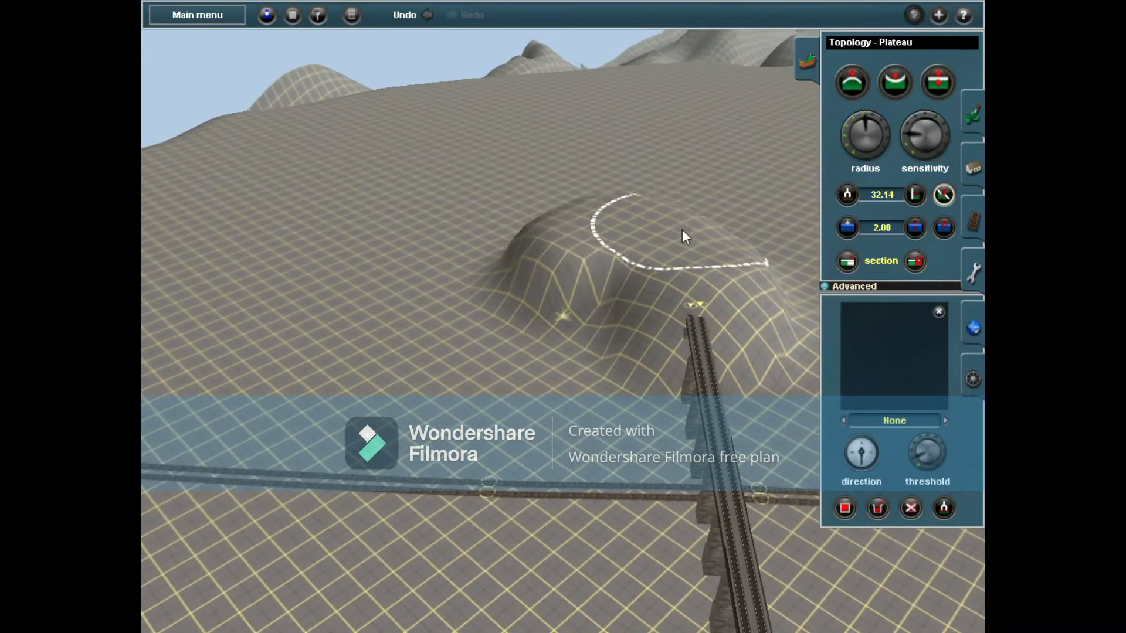
Level the terrain at the bridge's opposite end and detach the two single tracks from the bridge.
{"action": "key", "text": "Right"}
{"action": "right_click", "coordinate": [620, 198]}
{"action": "left_click", "coordinate": [630, 323]}
{"action": "key", "text": "F4"}
{"action": "left_click", "coordinate": [438, 322]}
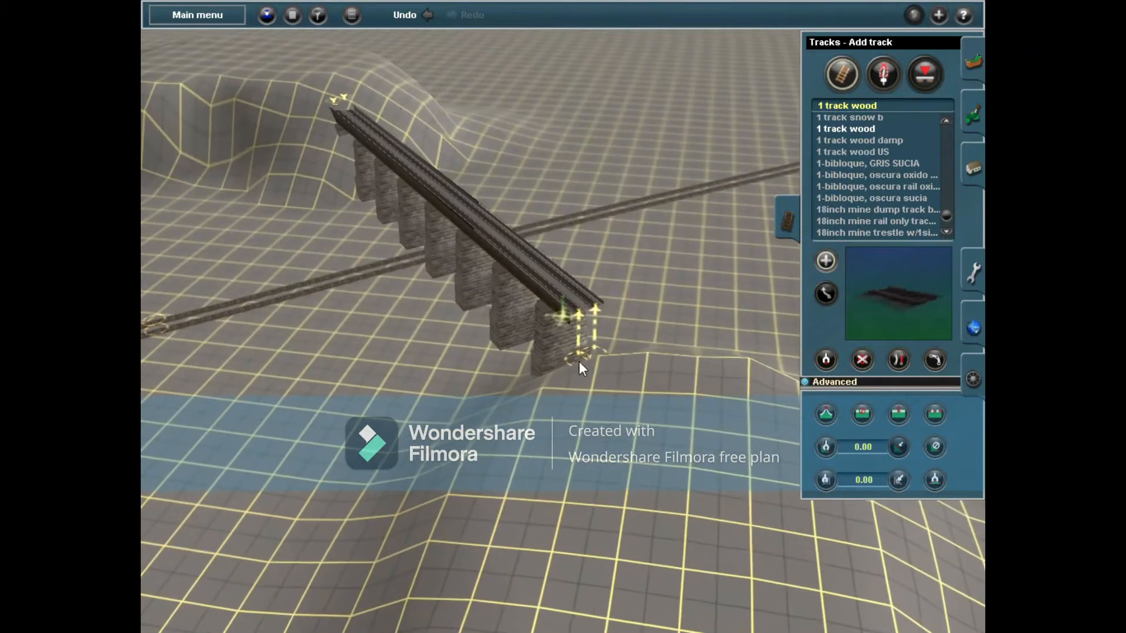
{"action": "left_click", "coordinate": [410, 16]}
Lay a segmented 1 track wood line from the bridge end down over the hill and adjust its spline height.
{"action": "left_click", "coordinate": [593, 351]}
{"action": "left_click", "coordinate": [614, 523]}
{"action": "key", "text": "Down"}
{"action": "left_click", "coordinate": [573, 397]}
{"action": "left_click", "coordinate": [560, 609]}
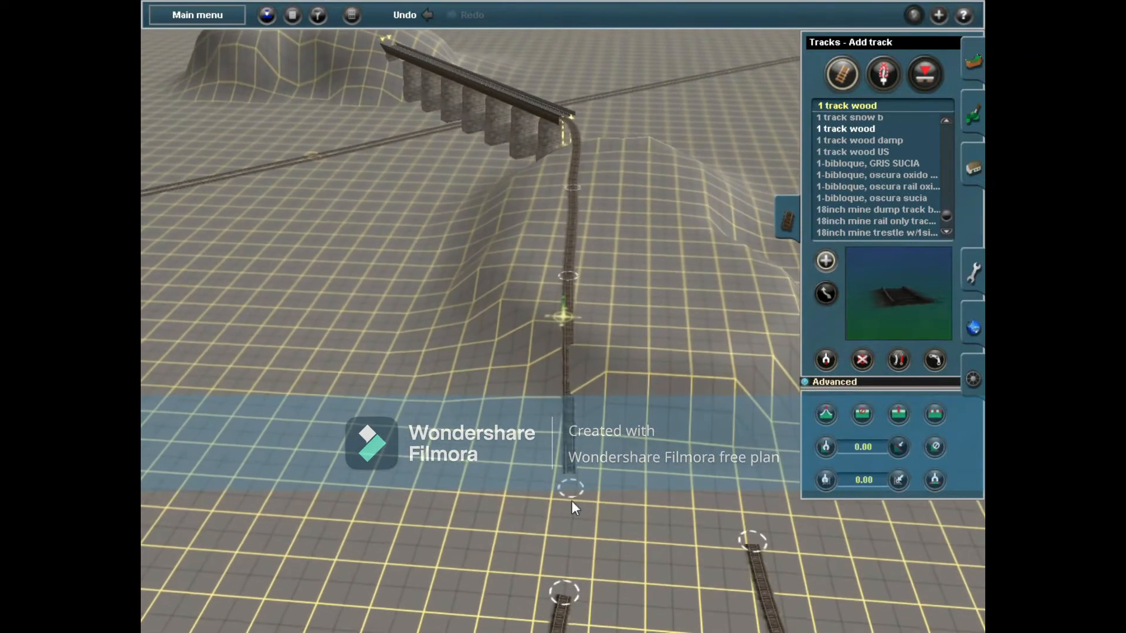
{"action": "key", "text": "h"}
{"action": "left_click_drag", "start_coordinate": [560, 324], "coordinate": [560, 352]}
{"action": "key", "text": "Down"}
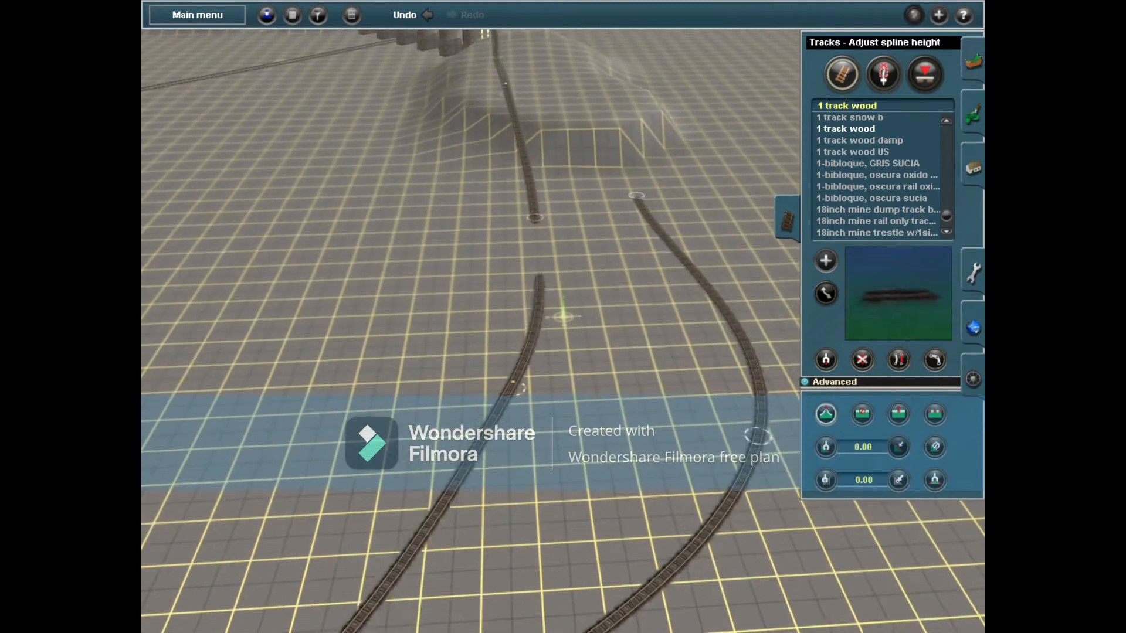
Link the loose single tracks and lay the second 1 track wood line up to the bridge's other track.
{"action": "left_click", "coordinate": [825, 260]}
{"action": "left_click", "coordinate": [352, 325]}
{"action": "key", "text": "Left"}
{"action": "left_click", "coordinate": [625, 258]}
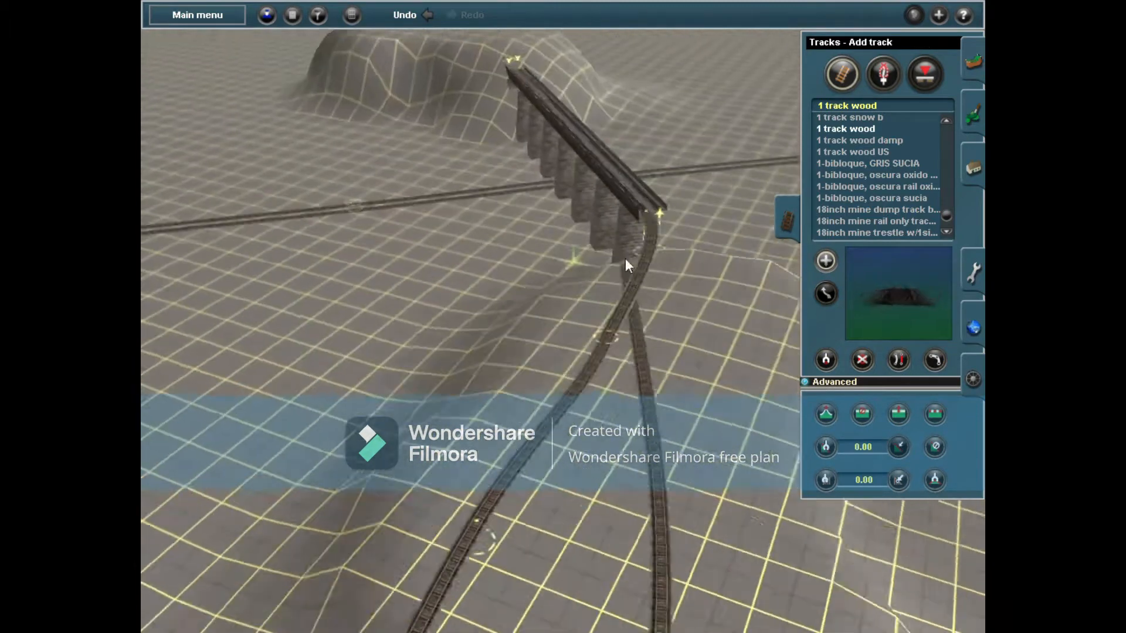
{"action": "left_click", "coordinate": [466, 205]}
{"action": "key", "text": "Right"}
{"action": "key", "text": "Left"}
{"action": "key", "text": "h"}
{"action": "right_click_drag", "start_coordinate": [822, 578], "coordinate": [614, 347]}
{"action": "key", "text": "Down"}
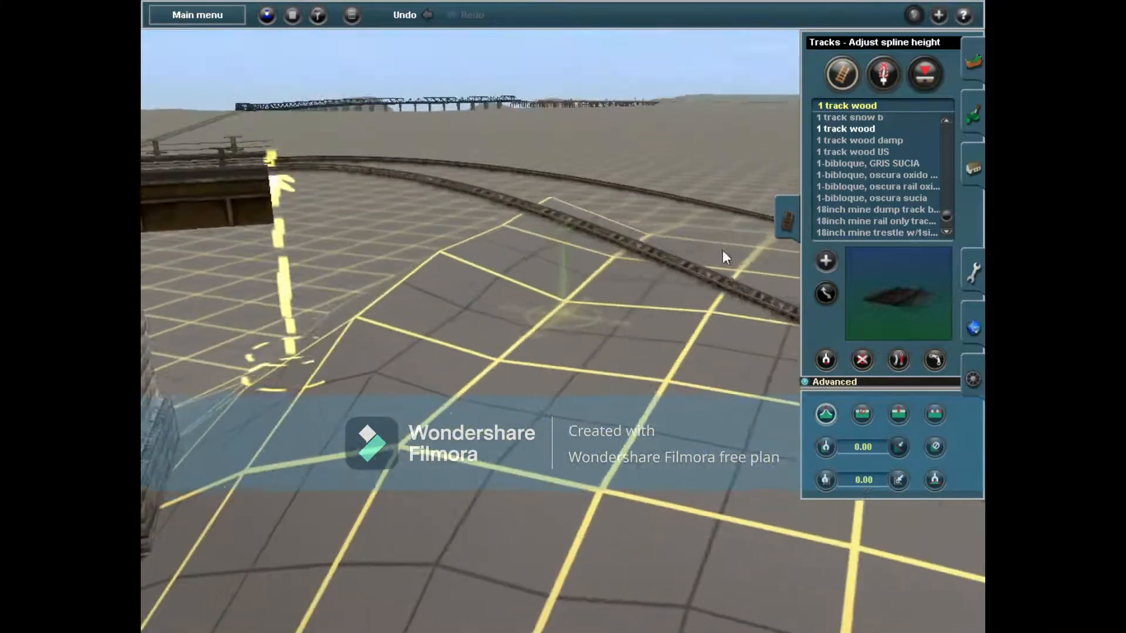
Reduce the terrain brush radius and raise the ground beneath the two single tracks beyond the bridge end.
{"action": "key", "text": "F1"}
{"action": "left_click", "coordinate": [852, 81]}
{"action": "left_click", "coordinate": [455, 283]}
{"action": "right_click", "coordinate": [731, 401]}
{"action": "key", "text": "Up"}
{"action": "scroll", "coordinate": [731, 401], "scroll_direction": "down", "scroll_amount": 5}
{"action": "left_click_drag", "start_coordinate": [633, 307], "coordinate": [536, 278]}
{"action": "key", "text": "Left"}
{"action": "right_click", "coordinate": [354, 290]}
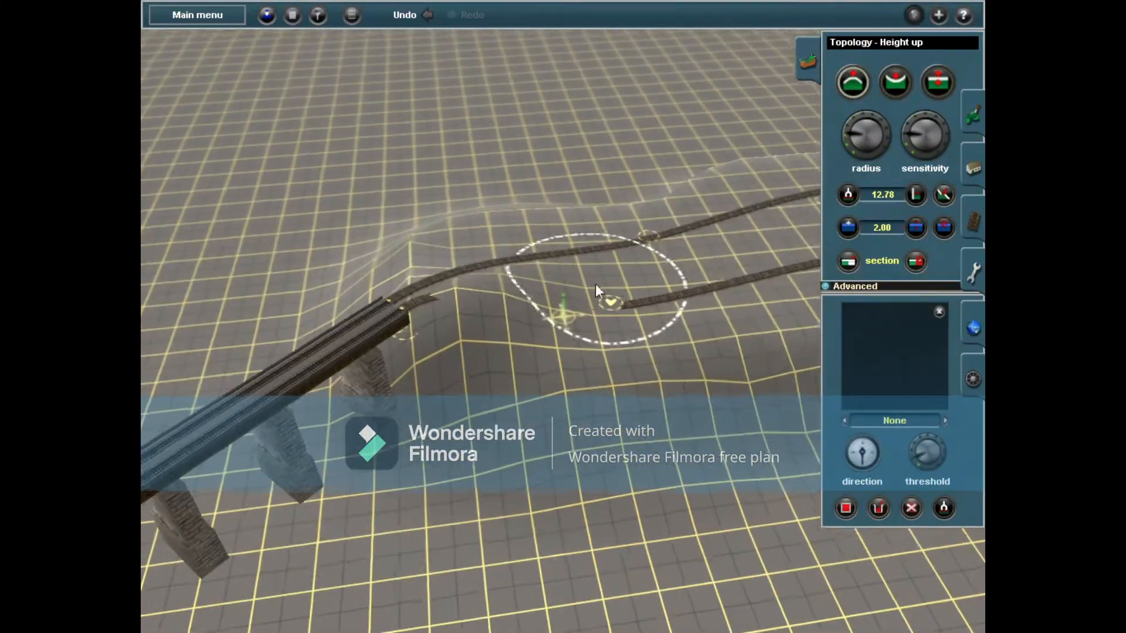
Flatten the raised ground beneath the two single tracks into a plateau.
{"action": "key", "text": "Left"}
{"action": "left_click", "coordinate": [942, 195]}
{"action": "left_click", "coordinate": [621, 132]}
{"action": "right_click", "coordinate": [636, 153]}
Raise one spline point on each of the two single tracks near the bridge end.
{"action": "key", "text": "F3"}
{"action": "left_click_drag", "start_coordinate": [641, 373], "coordinate": [642, 361]}
{"action": "left_click_drag", "start_coordinate": [598, 305], "coordinate": [599, 268]}
Try to flatten more ground beside the two single tracks with the Plateau tool, and undo it.
{"action": "left_click", "coordinate": [972, 59]}
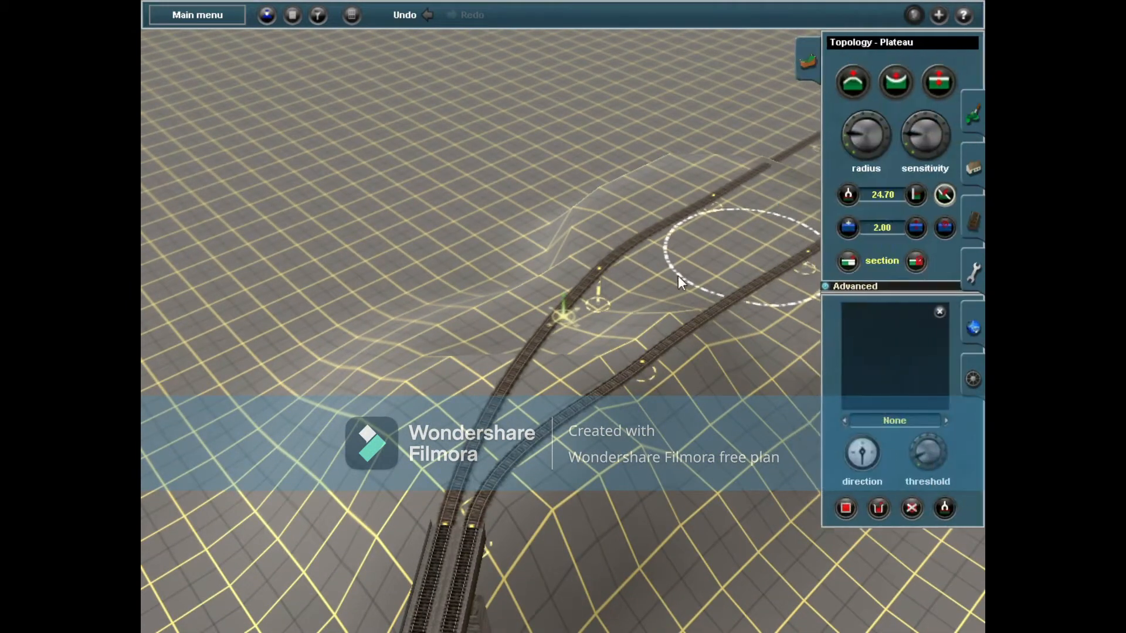
{"action": "left_click", "coordinate": [585, 441]}
{"action": "key", "text": "Left"}
{"action": "left_click", "coordinate": [426, 15]}
{"action": "key", "text": "Left"}
{"action": "right_click", "coordinate": [452, 346]}
{"action": "scroll", "coordinate": [452, 346], "scroll_direction": "up", "scroll_amount": 3}
Move the spline point of the outer single track along the hill near the bridge.
{"action": "key", "text": "F3"}
{"action": "left_click_drag", "start_coordinate": [509, 356], "coordinate": [588, 372]}
{"action": "right_click", "coordinate": [631, 327]}
{"action": "key", "text": "Left"}
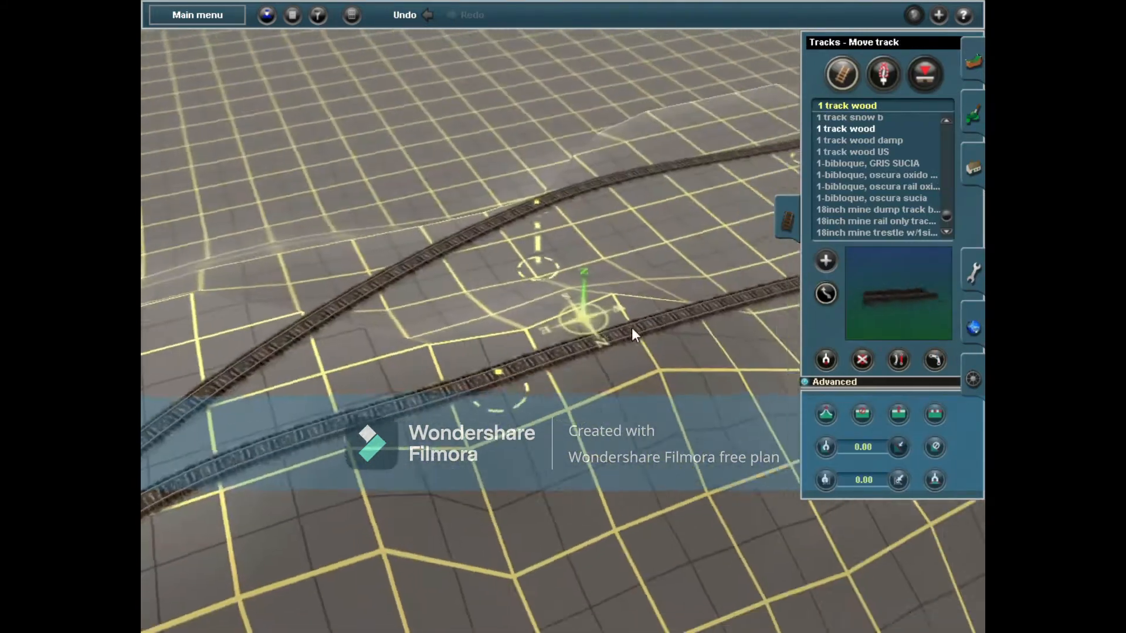
Extend the plateau outward from the bridge so it supports both single tracks.
{"action": "scroll", "coordinate": [632, 327], "scroll_direction": "down", "scroll_amount": 3}
{"action": "left_click", "coordinate": [974, 57]}
{"action": "mouse_move", "coordinate": [570, 323]}
{"action": "left_mouse_down"}
{"action": "mouse_move", "coordinate": [529, 283]}
{"action": "mouse_move", "coordinate": [734, 290]}
{"action": "left_mouse_up"}
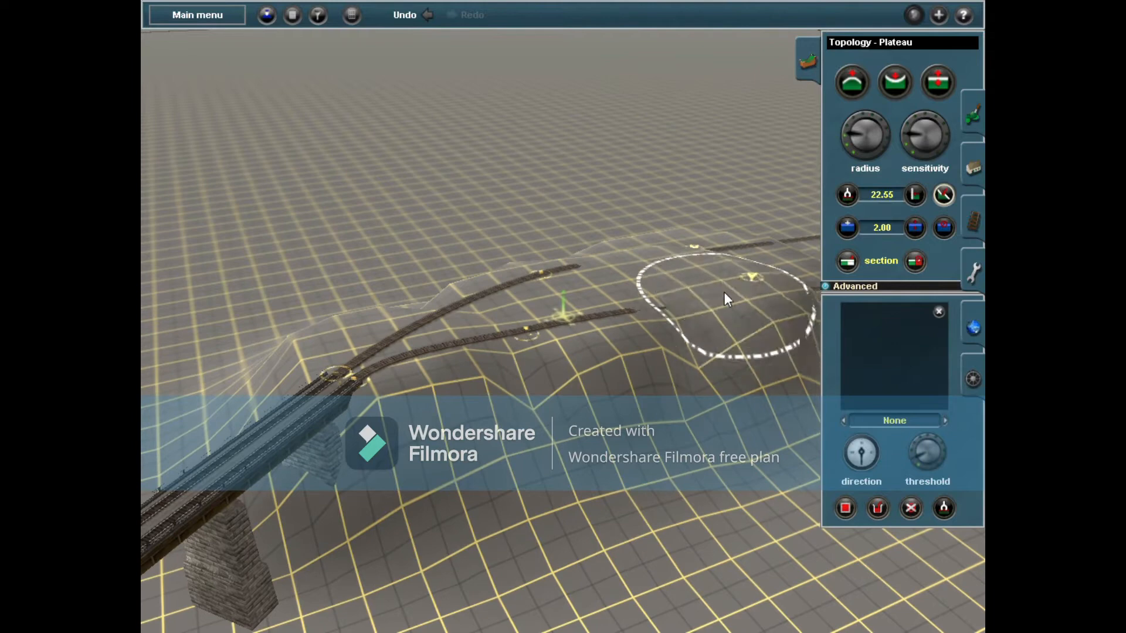
{"action": "right_click", "coordinate": [734, 289]}
{"action": "key", "text": "Left"}
{"action": "scroll", "coordinate": [402, 336], "scroll_direction": "down", "scroll_amount": 3}
Lay a short 1 track wood section on the hill at the other end of the bridge.
{"action": "left_click", "coordinate": [974, 221]}
{"action": "left_click", "coordinate": [829, 410]}
{"action": "right_click", "coordinate": [727, 334]}
{"action": "right_click", "coordinate": [727, 333]}
{"action": "right_click", "coordinate": [281, 304]}
{"action": "key", "text": "Left"}
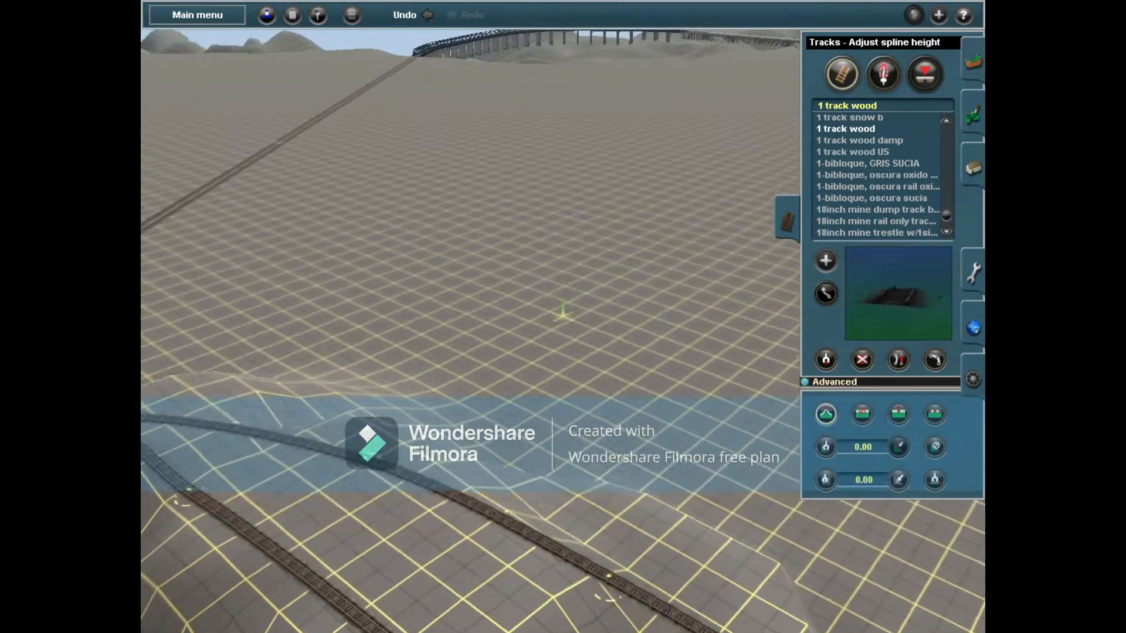
{"action": "right_click", "coordinate": [561, 292]}
{"action": "key", "text": "a"}
{"action": "left_click", "coordinate": [421, 333]}
{"action": "key", "text": "Left"}
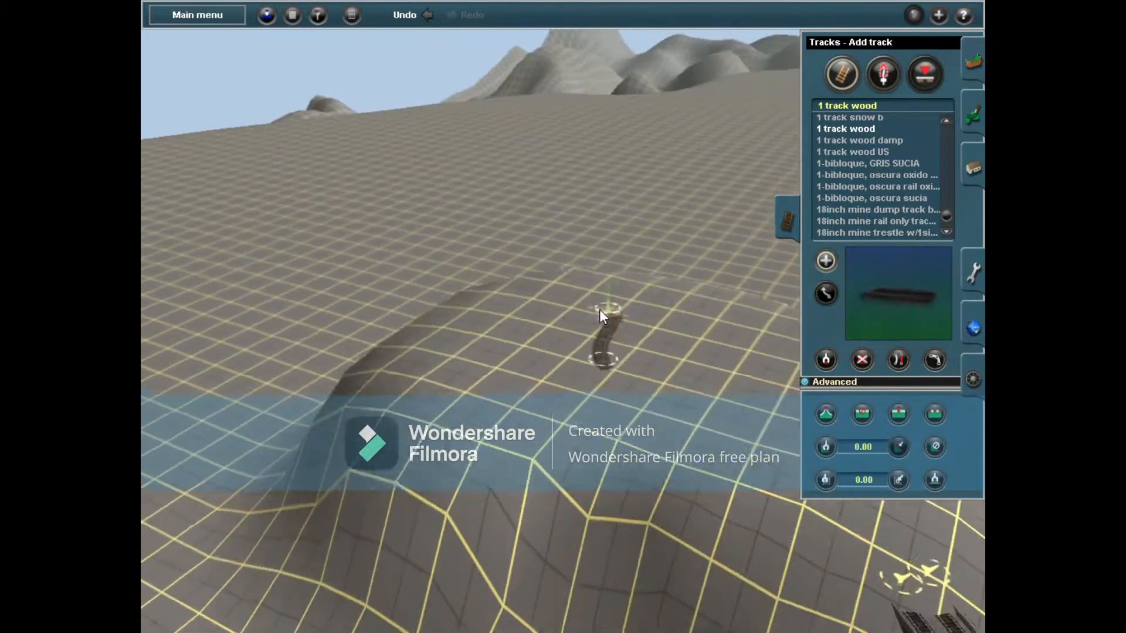
{"action": "left_click", "coordinate": [532, 309]}
Raise more ground beside the hill near the new track section with the height-up tool.
{"action": "left_click", "coordinate": [974, 61]}
{"action": "left_click", "coordinate": [861, 84]}
{"action": "right_click", "coordinate": [446, 328]}
{"action": "left_click_drag", "start_coordinate": [469, 293], "coordinate": [518, 286]}
{"action": "key", "text": "Left"}
{"action": "right_click", "coordinate": [411, 244]}
{"action": "right_click", "coordinate": [667, 312]}
{"action": "key", "text": "Right"}
{"action": "right_click", "coordinate": [551, 307]}
Level the raised ground beside the hill with the Plateau tool.
{"action": "left_click", "coordinate": [943, 195]}
{"action": "mouse_move", "coordinate": [652, 295]}
{"action": "left_mouse_down"}
{"action": "mouse_move", "coordinate": [677, 245]}
{"action": "mouse_move", "coordinate": [549, 308]}
{"action": "mouse_move", "coordinate": [621, 303]}
{"action": "mouse_move", "coordinate": [731, 250]}
{"action": "mouse_move", "coordinate": [573, 260]}
{"action": "mouse_move", "coordinate": [719, 270]}
{"action": "mouse_move", "coordinate": [520, 281]}
{"action": "mouse_move", "coordinate": [378, 322]}
{"action": "mouse_move", "coordinate": [479, 321]}
{"action": "left_mouse_up"}
{"action": "key", "text": "Right"}
{"action": "key", "text": "Left"}
{"action": "key", "text": "Up"}
{"action": "key", "text": "Right"}
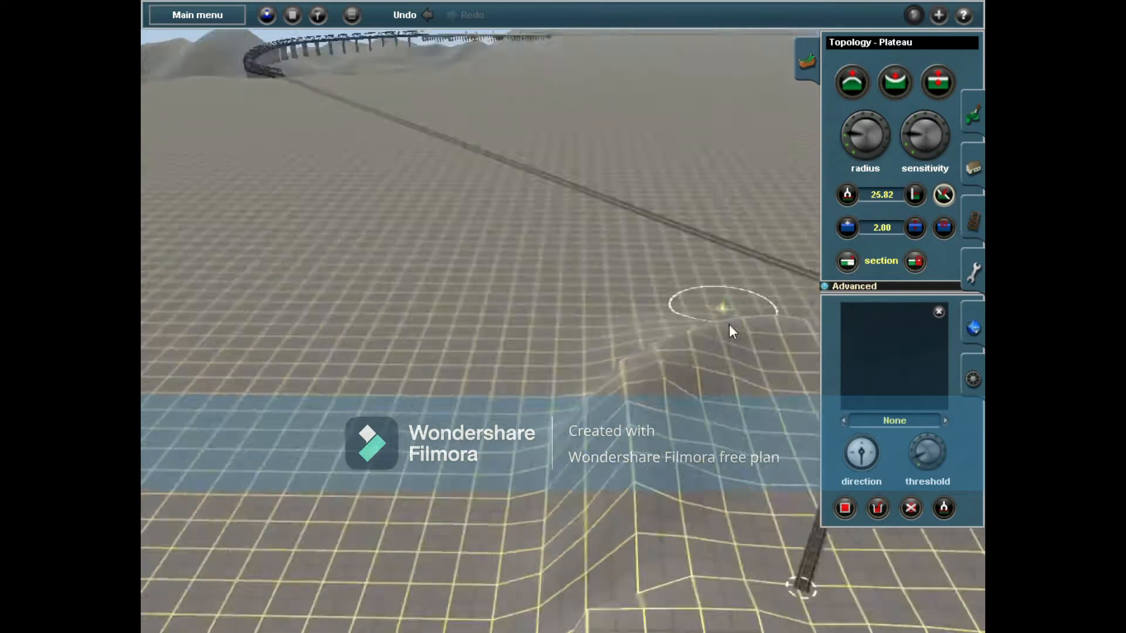
Adjust the spline point height of the new single track on the hill.
{"action": "left_click", "coordinate": [973, 221]}
{"action": "key", "text": "Right"}
{"action": "key", "text": "Right"}
{"action": "left_click", "coordinate": [826, 414]}
{"action": "mouse_move", "coordinate": [518, 314]}
{"action": "left_mouse_down"}
{"action": "mouse_move", "coordinate": [521, 259]}
{"action": "mouse_move", "coordinate": [520, 279]}
{"action": "mouse_move", "coordinate": [490, 316]}
{"action": "mouse_move", "coordinate": [475, 282]}
{"action": "left_mouse_up"}
Extend the plateau around the curve of the single track on the hill.
{"action": "left_click", "coordinate": [972, 61]}
{"action": "left_click", "coordinate": [854, 82]}
{"action": "left_click", "coordinate": [943, 194]}
{"action": "mouse_move", "coordinate": [391, 274]}
{"action": "left_mouse_down"}
{"action": "mouse_move", "coordinate": [563, 294]}
{"action": "mouse_move", "coordinate": [431, 285]}
{"action": "mouse_move", "coordinate": [410, 271]}
{"action": "left_mouse_up"}
{"action": "right_click", "coordinate": [412, 265]}
{"action": "key", "text": "Left"}
Extend the curved single track down the hill toward the flat ground and adjust the height of its spline point.
{"action": "left_click", "coordinate": [973, 221]}
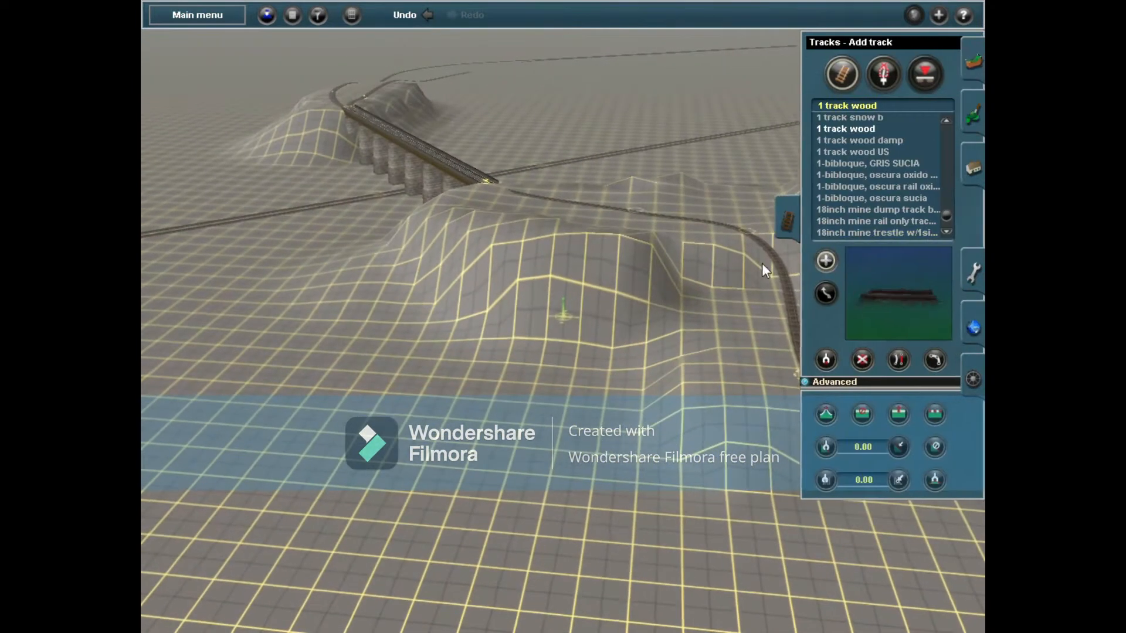
{"action": "left_click", "coordinate": [826, 260]}
{"action": "right_click", "coordinate": [710, 347]}
{"action": "left_click", "coordinate": [651, 325]}
{"action": "left_click", "coordinate": [769, 491]}
{"action": "right_click", "coordinate": [168, 202]}
{"action": "key", "text": "h"}
{"action": "left_click_drag", "start_coordinate": [555, 308], "coordinate": [620, 265]}
{"action": "key", "text": "a"}
{"action": "left_click", "coordinate": [568, 312]}
{"action": "right_click", "coordinate": [381, 466]}
Try several sections for the second single track near the bridge end, undoing each one.
{"action": "left_click", "coordinate": [744, 243]}
{"action": "left_click", "coordinate": [432, 11]}
{"action": "left_click", "coordinate": [744, 237]}
{"action": "left_click", "coordinate": [402, 18]}
{"action": "left_click", "coordinate": [565, 311]}
{"action": "left_click", "coordinate": [427, 15]}
Extend the inner single track down the hill and level the ground under its end with the Plateau tool.
{"action": "key", "text": "Right"}
{"action": "right_click", "coordinate": [638, 366]}
{"action": "left_click", "coordinate": [419, 469]}
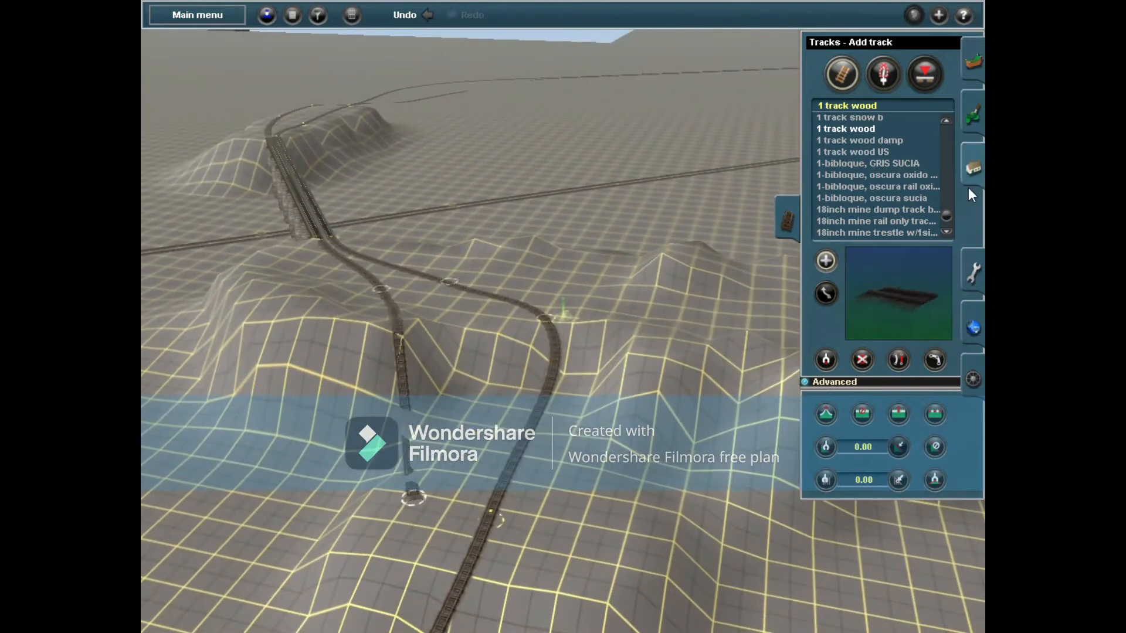
{"action": "left_click", "coordinate": [970, 121]}
{"action": "left_click", "coordinate": [390, 409]}
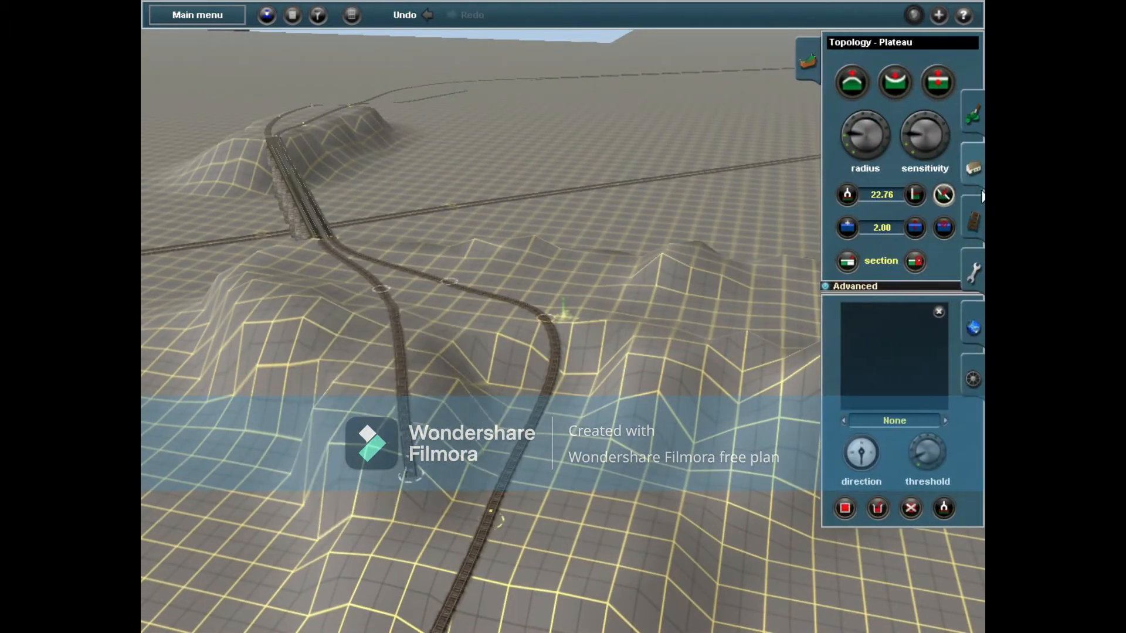
Try to join the two single tracks in a junction at the foot of the hill, and undo it.
{"action": "left_click", "coordinate": [971, 218]}
{"action": "key", "text": "Left"}
{"action": "right_click", "coordinate": [799, 418]}
{"action": "right_click", "coordinate": [578, 228]}
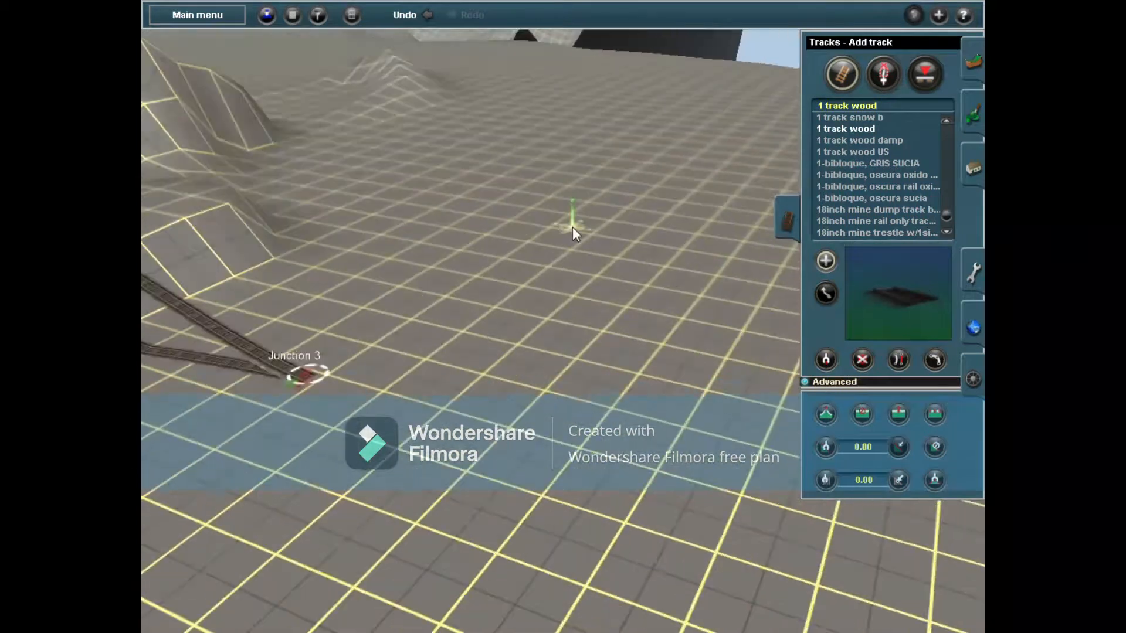
{"action": "left_click", "coordinate": [395, 16]}
Extend both single tracks side by side from the foot of the hill across the flat ground.
{"action": "left_click", "coordinate": [825, 414]}
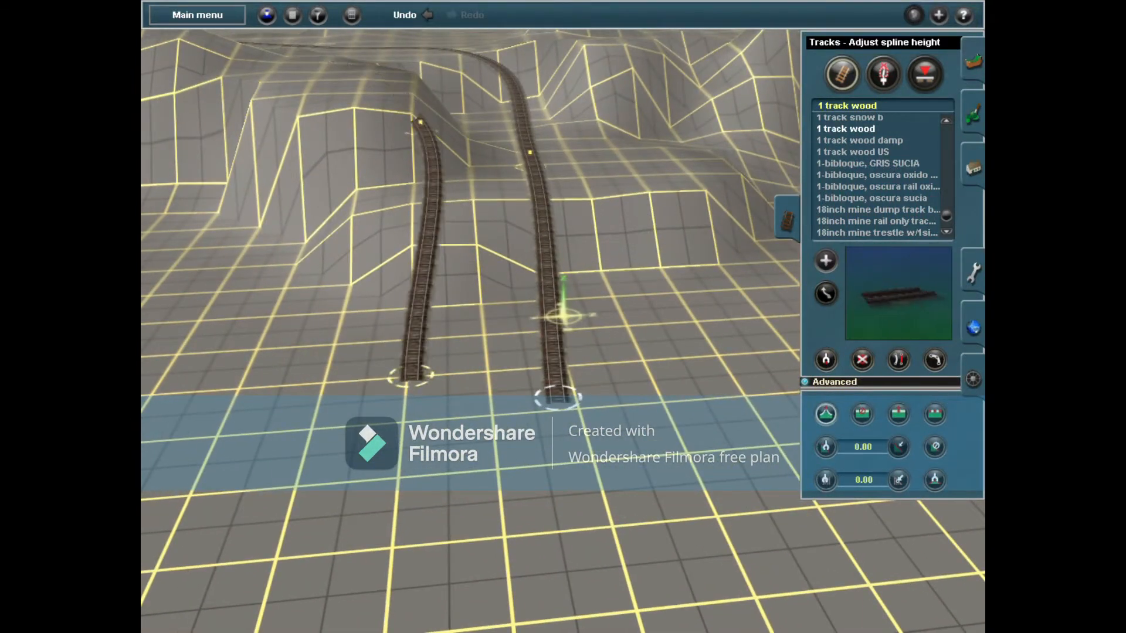
{"action": "right_click", "coordinate": [404, 130]}
{"action": "right_click", "coordinate": [704, 255]}
{"action": "right_click", "coordinate": [519, 50]}
{"action": "left_click", "coordinate": [826, 260]}
{"action": "left_click_drag", "start_coordinate": [459, 217], "coordinate": [740, 329]}
{"action": "left_click", "coordinate": [825, 414]}
{"action": "left_click", "coordinate": [826, 260]}
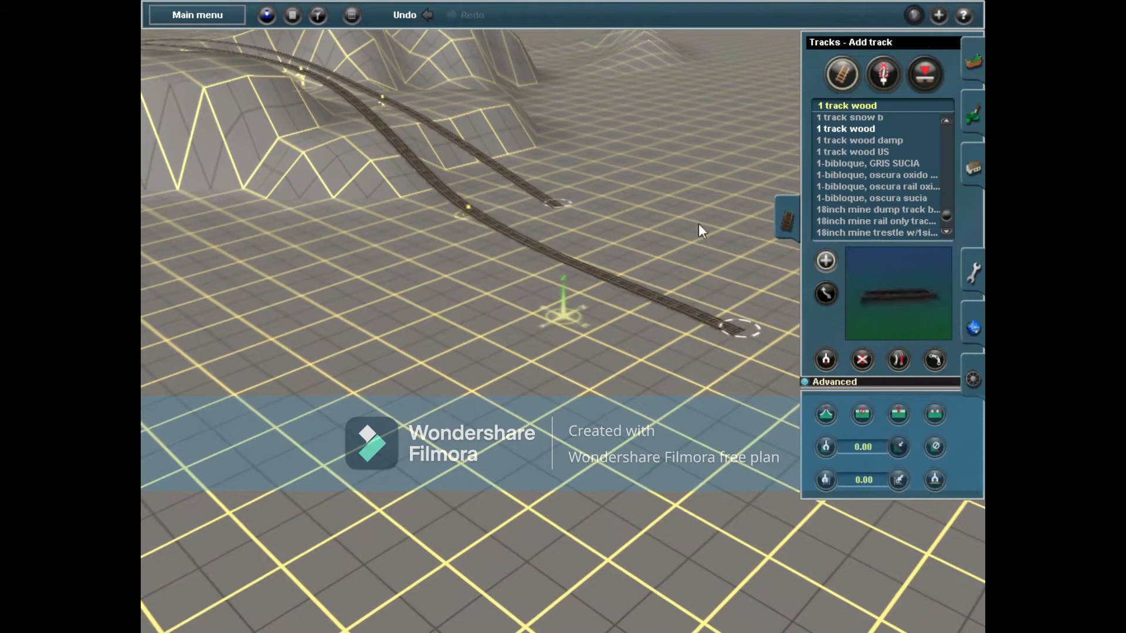
{"action": "left_click_drag", "start_coordinate": [557, 202], "coordinate": [779, 289]}
Find the Seaport object in the object list and select it for placement.
{"action": "scroll", "coordinate": [866, 160], "scroll_direction": "up", "scroll_amount": 1}
{"action": "scroll", "coordinate": [867, 161], "scroll_direction": "down", "scroll_amount": 3}
{"action": "right_click", "coordinate": [733, 263]}
{"action": "right_click", "coordinate": [644, 351]}
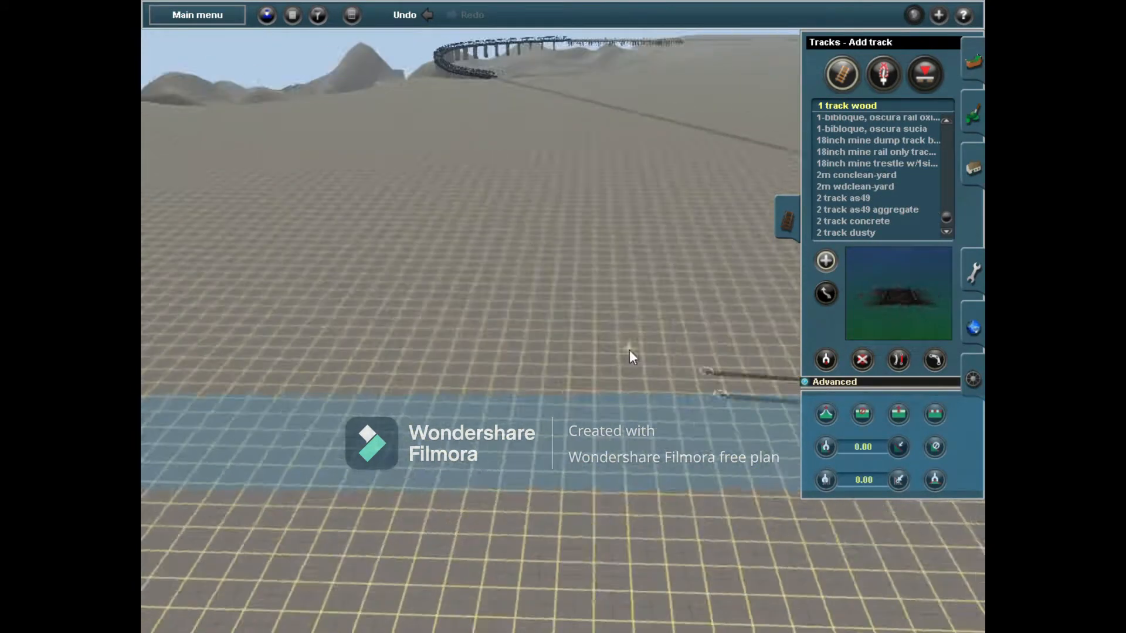
{"action": "left_click", "coordinate": [972, 167]}
{"action": "left_click", "coordinate": [923, 118]}
{"action": "type", "text": "Seaport"}
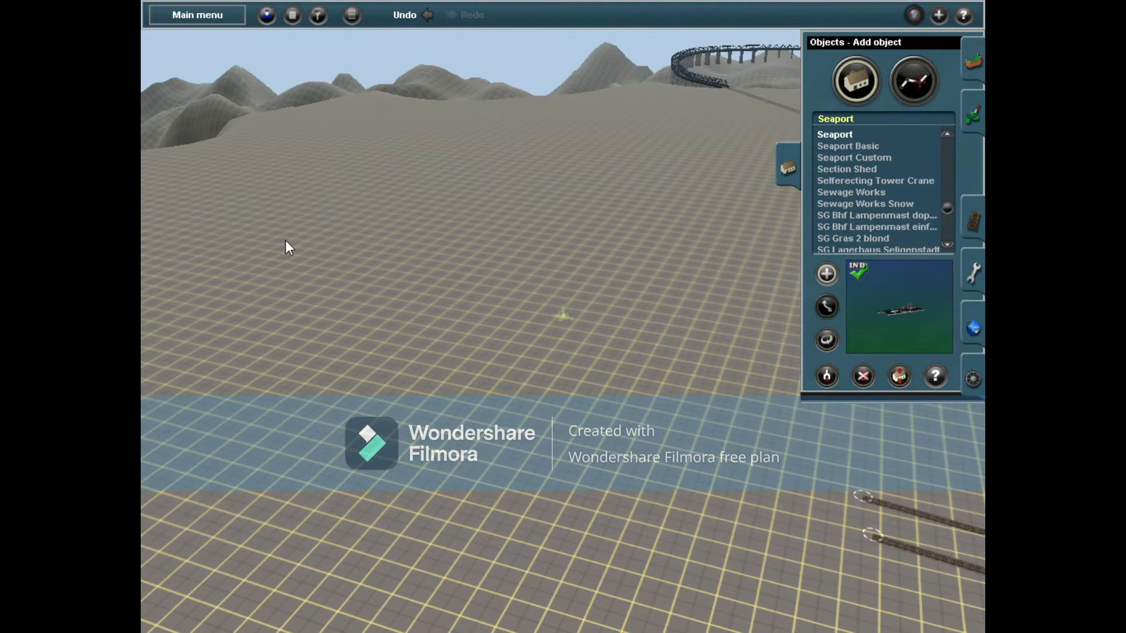
Place the Seaport on the open ground beyond the track ends and delete it.
{"action": "left_click", "coordinate": [287, 245]}
{"action": "key", "text": "Left"}
{"action": "left_click", "coordinate": [863, 376]}
{"action": "left_click", "coordinate": [779, 346]}
Place Seaport Basic on the open ground near the two track ends and rotate it.
{"action": "left_click", "coordinate": [848, 146]}
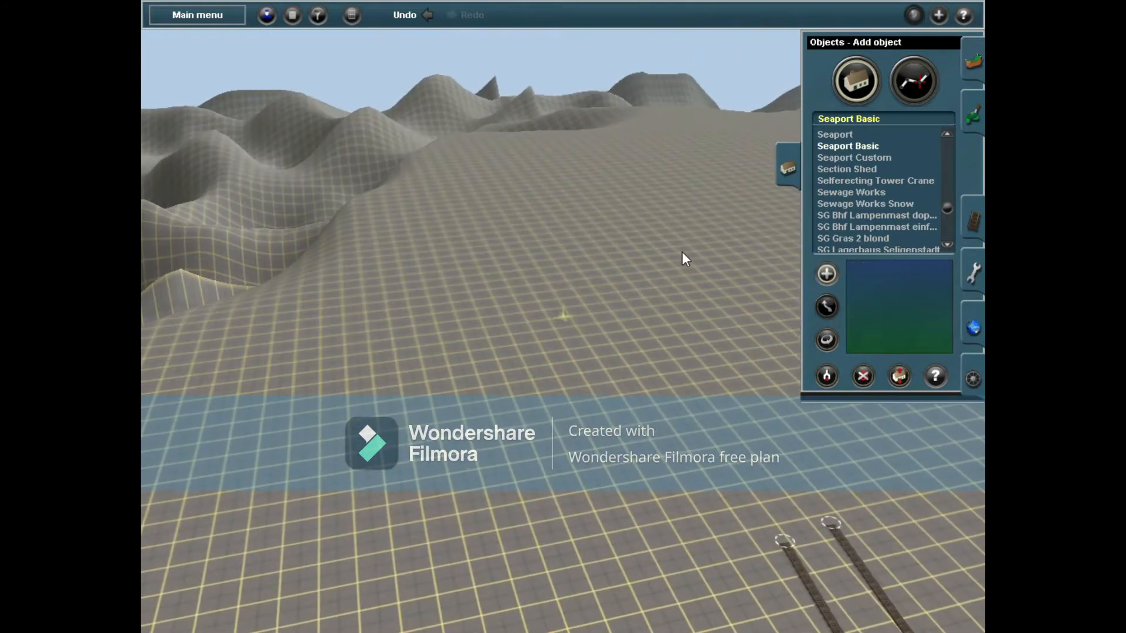
{"action": "left_click", "coordinate": [681, 252]}
{"action": "right_click", "coordinate": [613, 368]}
{"action": "left_click", "coordinate": [827, 340]}
{"action": "left_click_drag", "start_coordinate": [614, 368], "coordinate": [504, 352]}
Reposition the seaport beside the track ends and rotate it further toward the incoming tracks.
{"action": "left_click", "coordinate": [820, 308]}
{"action": "right_click", "coordinate": [779, 369]}
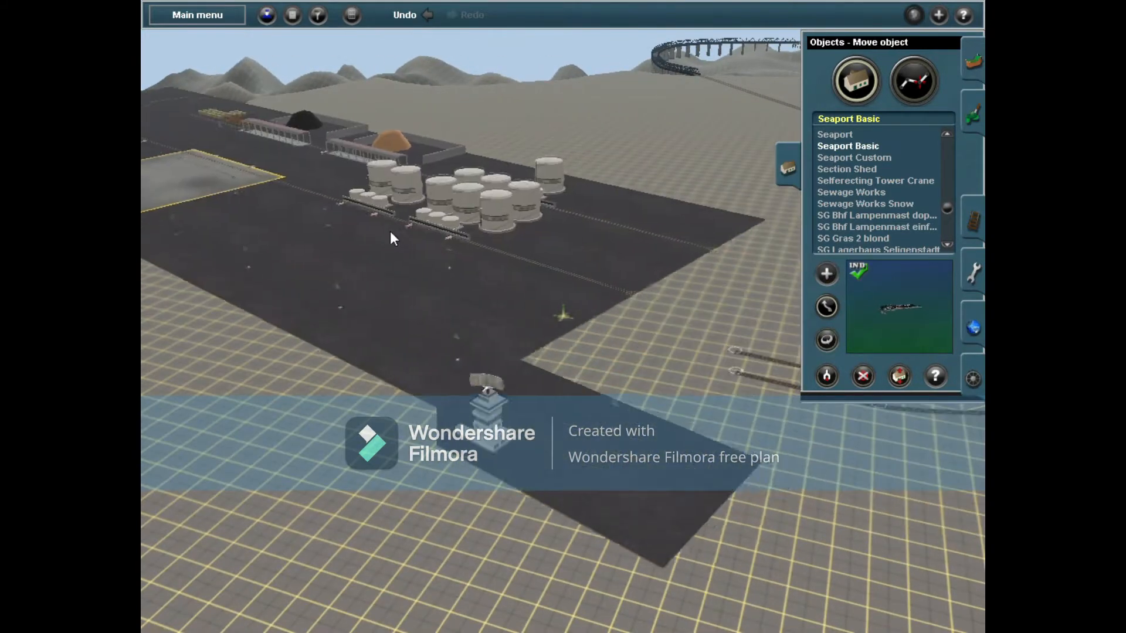
{"action": "right_click", "coordinate": [390, 231]}
{"action": "key", "text": "Left"}
{"action": "left_click", "coordinate": [824, 338]}
{"action": "left_click_drag", "start_coordinate": [645, 375], "coordinate": [628, 410]}
{"action": "right_click", "coordinate": [757, 258]}
{"action": "key", "text": "Right"}
{"action": "right_click", "coordinate": [636, 101]}
{"action": "key", "text": "Right"}
{"action": "right_click", "coordinate": [572, 223]}
{"action": "right_click", "coordinate": [599, 354]}
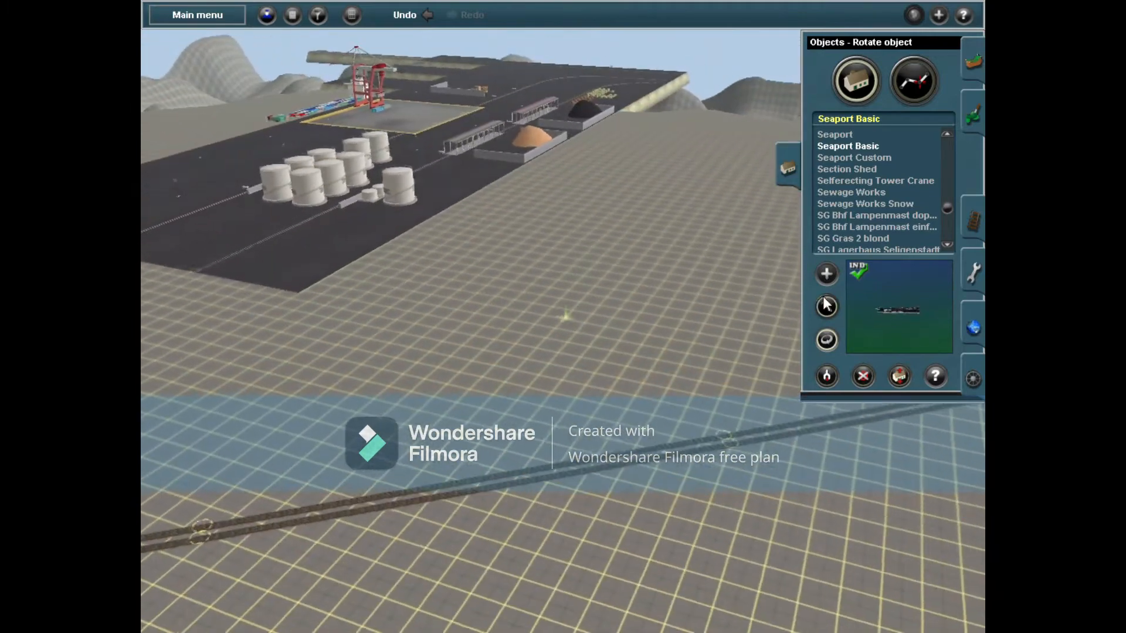
Move the seaport so its quays reach over the hollow ground by the hills, and adjust its rotation.
{"action": "left_click", "coordinate": [826, 306]}
{"action": "key", "text": "Left"}
{"action": "right_click", "coordinate": [448, 228]}
{"action": "right_click", "coordinate": [599, 237]}
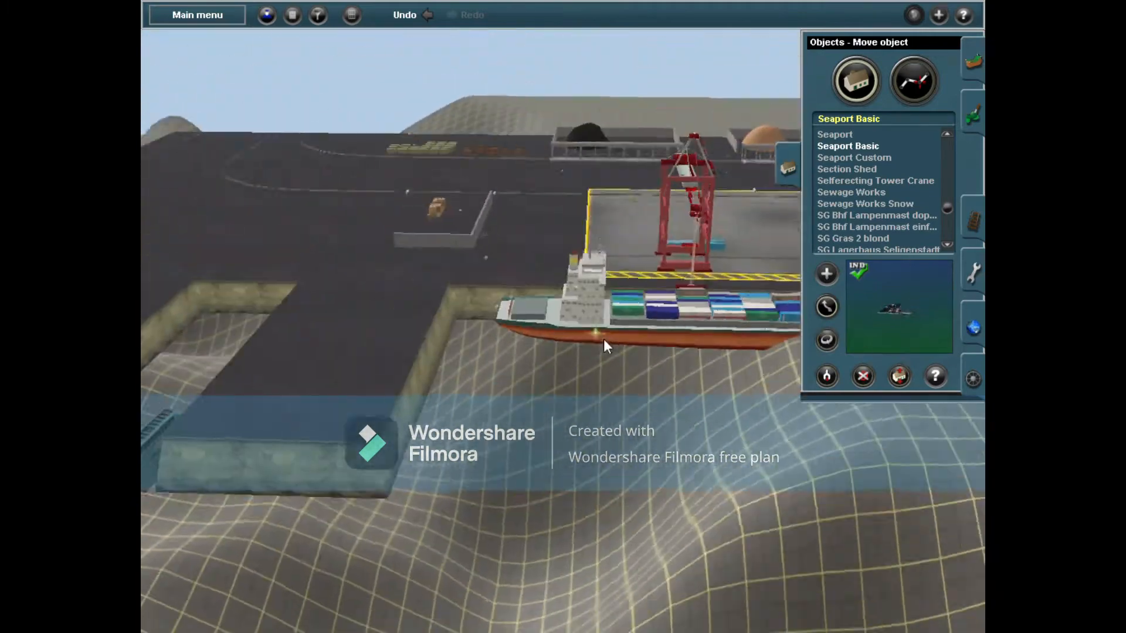
{"action": "left_click", "coordinate": [825, 339]}
{"action": "key", "text": "Left"}
{"action": "left_click_drag", "start_coordinate": [616, 317], "coordinate": [636, 302]}
{"action": "right_click", "coordinate": [653, 411]}
{"action": "key", "text": "Right"}
{"action": "right_click", "coordinate": [754, 353]}
{"action": "right_click", "coordinate": [469, 224]}
{"action": "key", "text": "Left"}
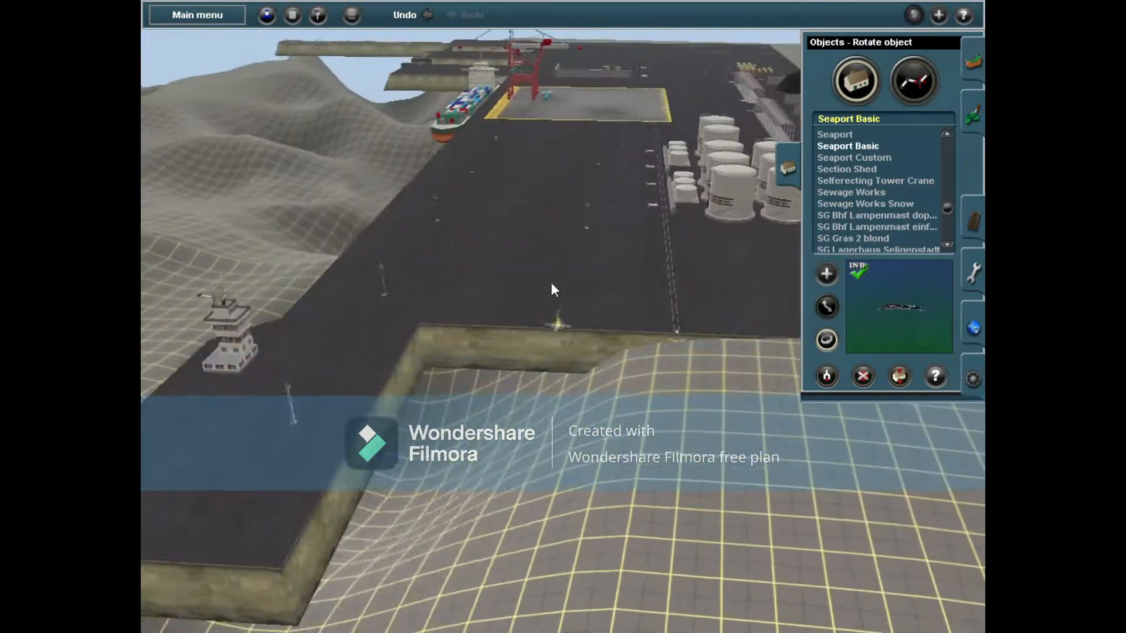
Shift the seaport along the hills and try to change its height.
{"action": "key", "text": "m"}
{"action": "key", "text": "Left"}
{"action": "right_click", "coordinate": [696, 278]}
{"action": "left_click", "coordinate": [899, 376]}
{"action": "left_click", "coordinate": [639, 187]}
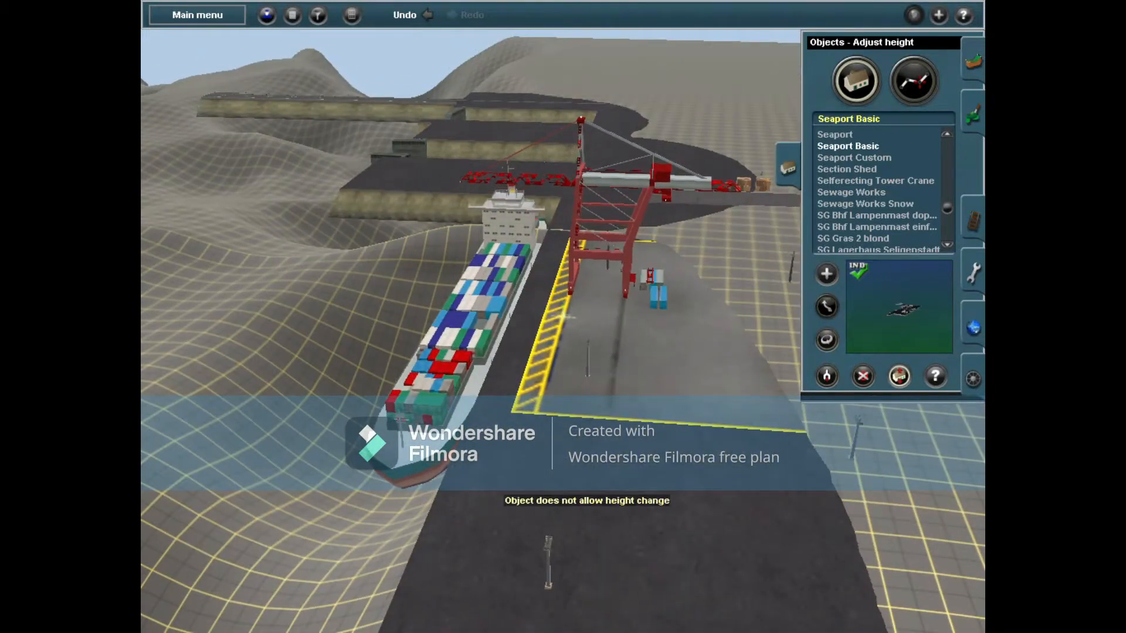
Move the seaport beside the edge of the map and rotate it to align with that edge.
{"action": "right_click", "coordinate": [633, 528]}
{"action": "left_click", "coordinate": [825, 305]}
{"action": "key", "text": "Left"}
{"action": "key", "text": "Left"}
{"action": "right_click", "coordinate": [347, 290]}
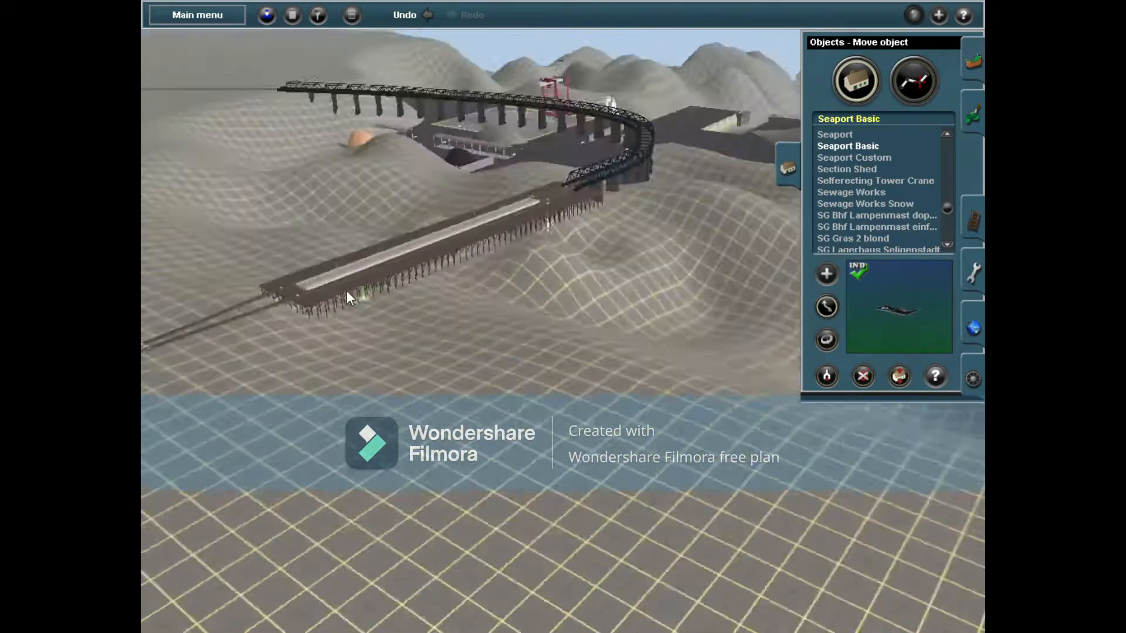
{"action": "right_click", "coordinate": [593, 452]}
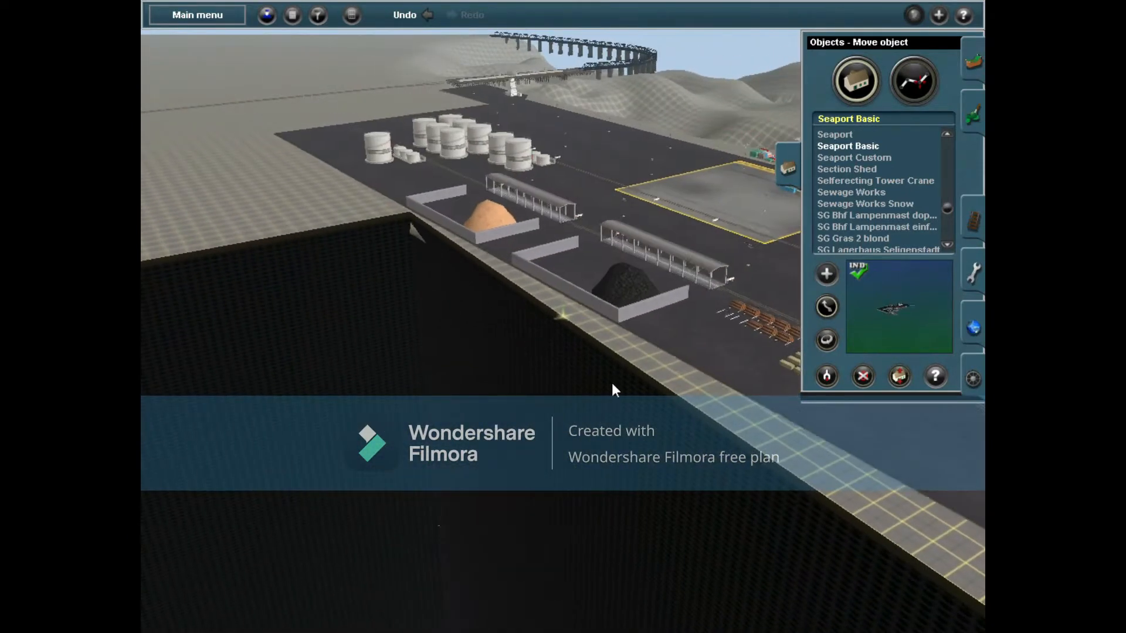
{"action": "key", "text": "Left"}
{"action": "right_click", "coordinate": [567, 259]}
{"action": "left_click", "coordinate": [827, 339]}
{"action": "left_click_drag", "start_coordinate": [771, 427], "coordinate": [774, 446]}
{"action": "key", "text": "Left"}
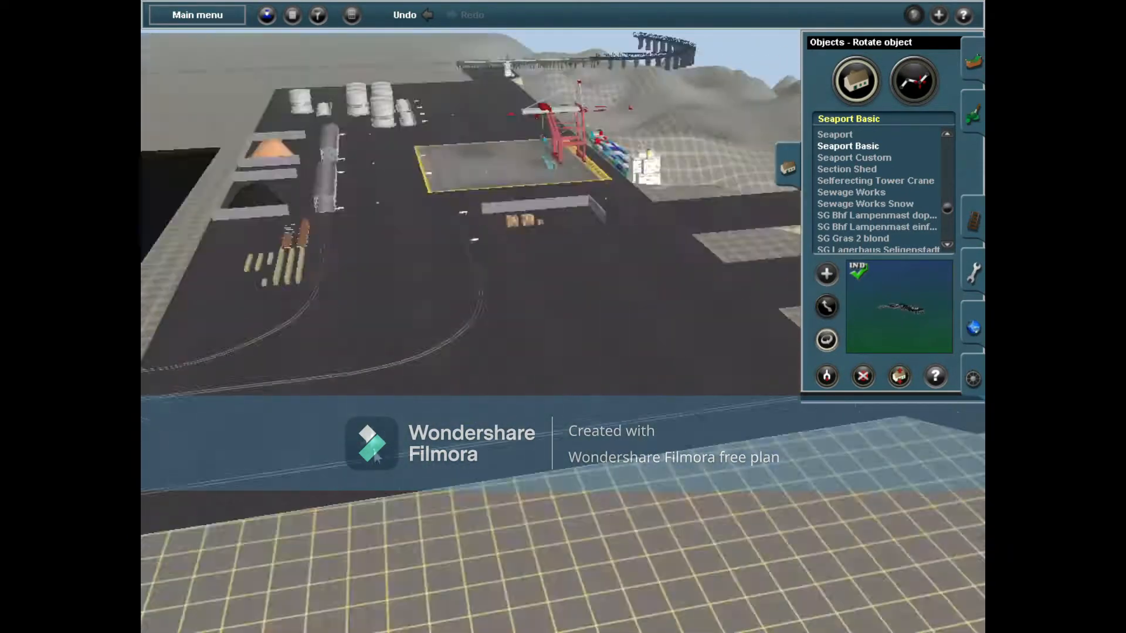
Try further positions for the seaport between the map edge and the hilly ground.
{"action": "right_click", "coordinate": [533, 188]}
{"action": "left_click", "coordinate": [825, 311]}
{"action": "key", "text": "Left"}
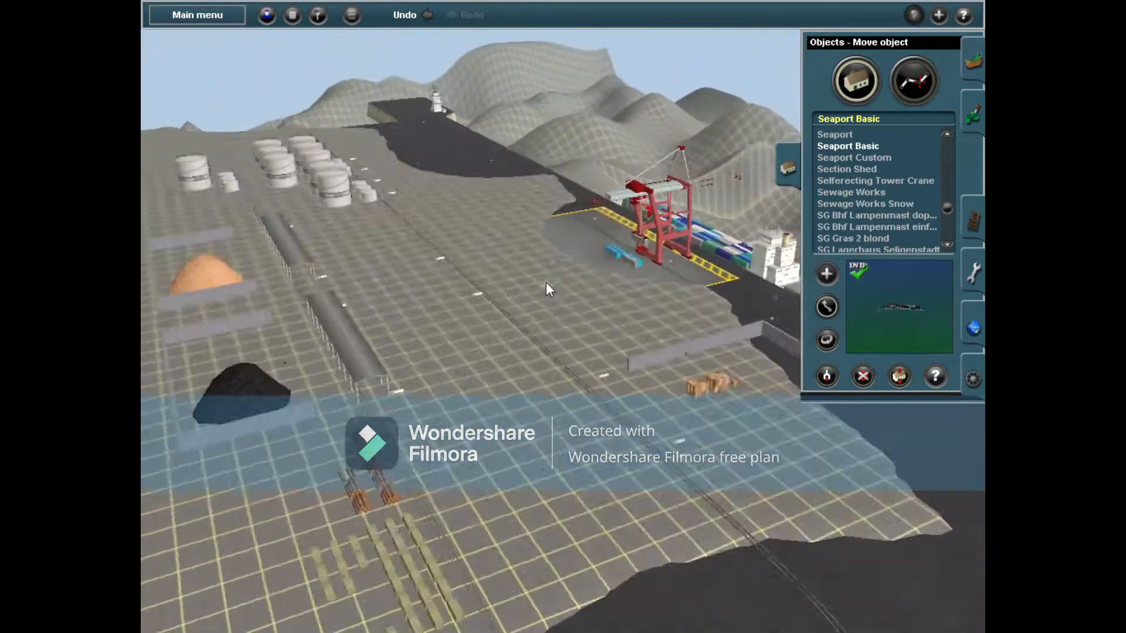
{"action": "right_click", "coordinate": [547, 283]}
{"action": "key", "text": "Left"}
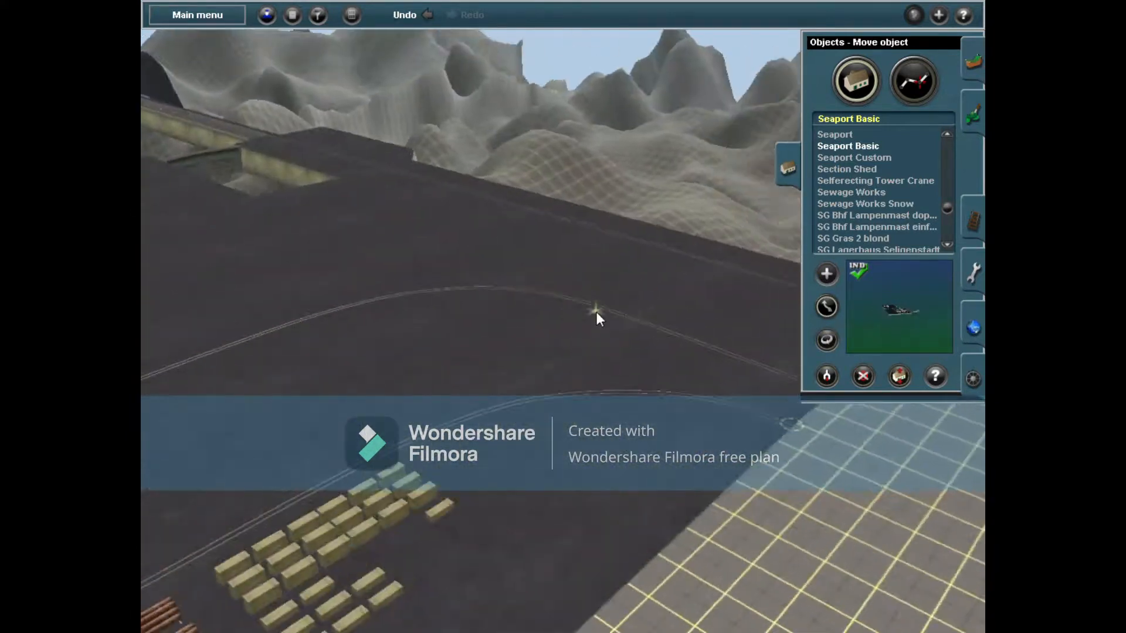
{"action": "right_click", "coordinate": [596, 312]}
{"action": "right_click_drag", "start_coordinate": [579, 160], "coordinate": [524, 319]}
{"action": "key", "text": "Left"}
{"action": "right_click", "coordinate": [548, 252]}
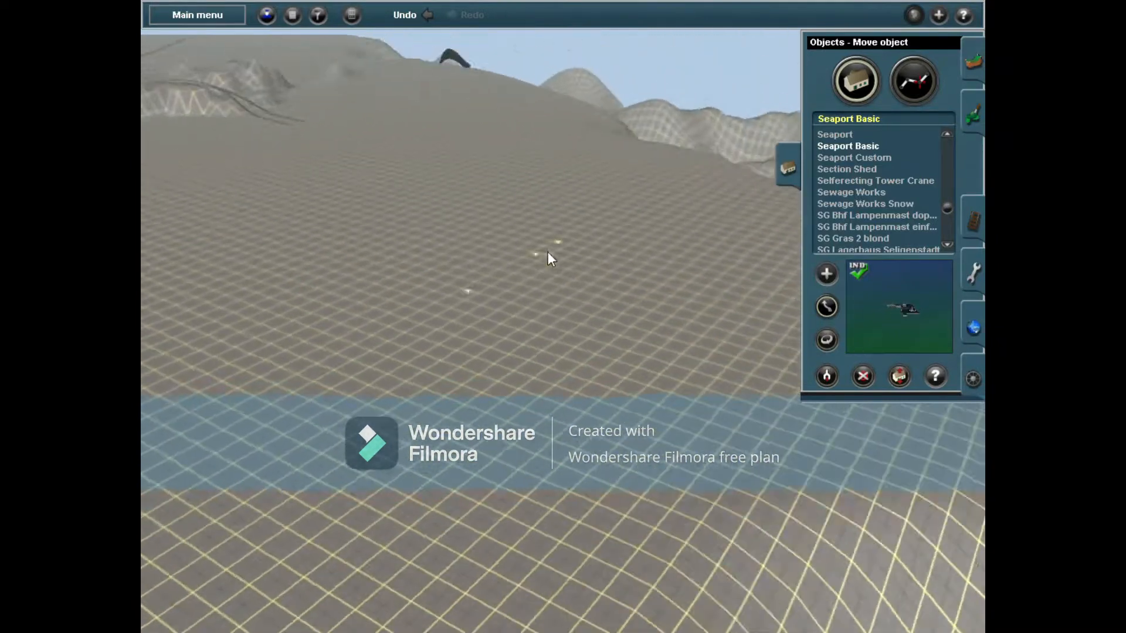
{"action": "right_click", "coordinate": [503, 367]}
{"action": "left_click_drag", "start_coordinate": [503, 367], "coordinate": [624, 195]}
Delete Seaport Basic from the map.
{"action": "key", "text": "Left"}
{"action": "key", "text": "h"}
{"action": "key", "text": "d"}
{"action": "left_click", "coordinate": [624, 195]}
Select Seaport Custom and place it on the open ground.
{"action": "left_click", "coordinate": [834, 150]}
{"action": "left_click", "coordinate": [834, 157]}
{"action": "key", "text": "Left"}
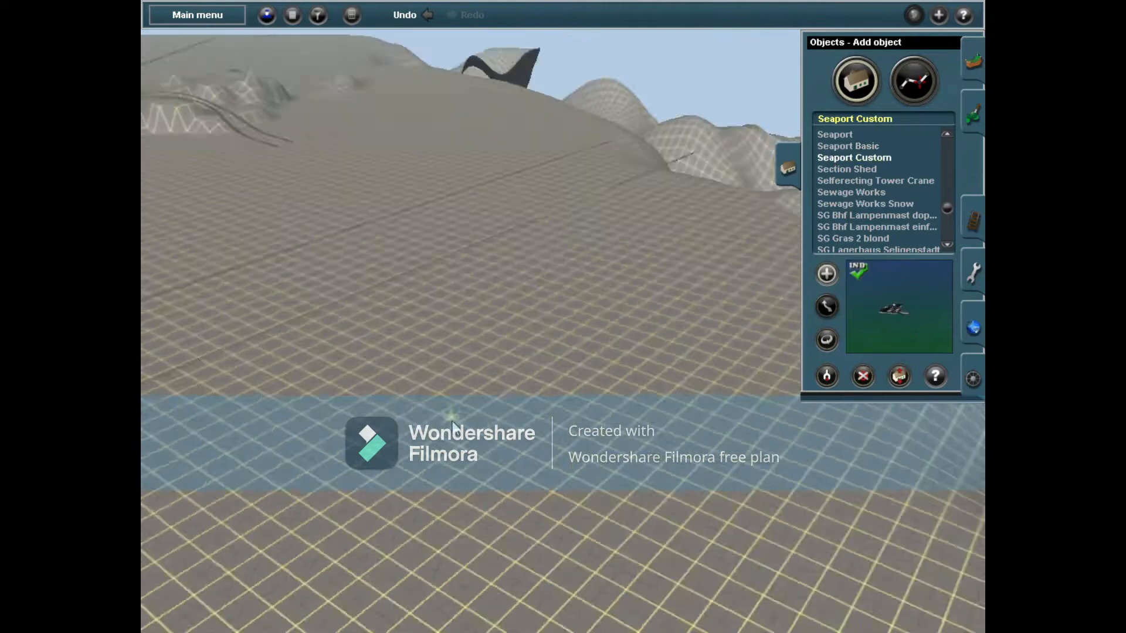
{"action": "left_click", "coordinate": [452, 417]}
Move Seaport Custom across the open ground and check its position relative to the bridge and the two tracks.
{"action": "left_click", "coordinate": [899, 378]}
{"action": "key", "text": "m"}
{"action": "left_click_drag", "start_coordinate": [339, 346], "coordinate": [503, 307]}
{"action": "key", "text": "Left"}
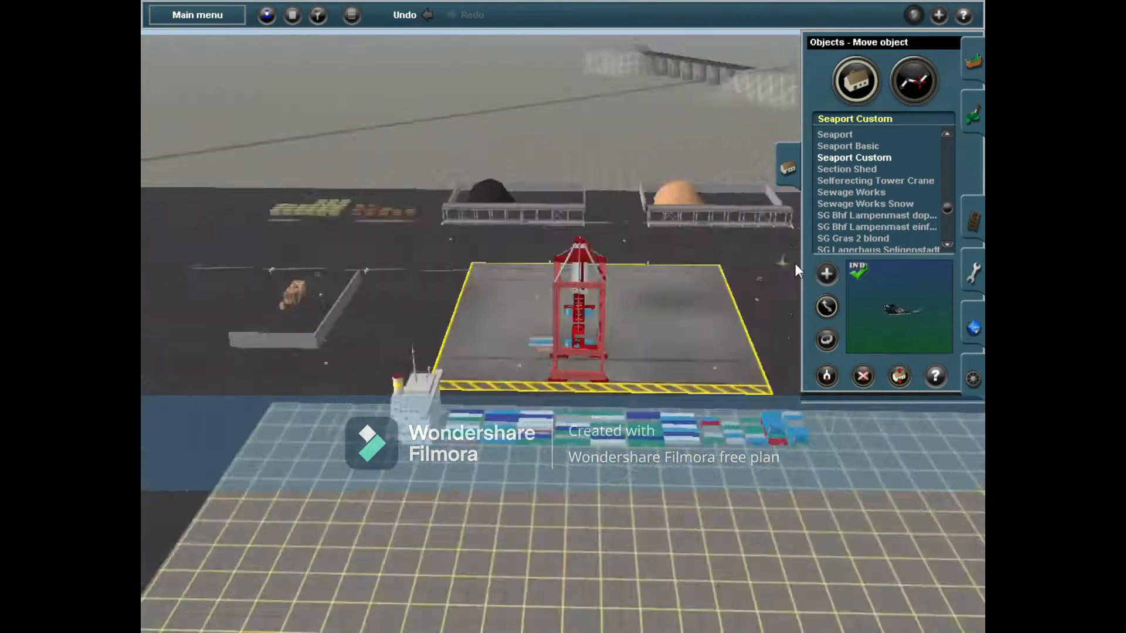
{"action": "right_click", "coordinate": [795, 262]}
{"action": "right_click", "coordinate": [428, 322]}
{"action": "right_click", "coordinate": [390, 378]}
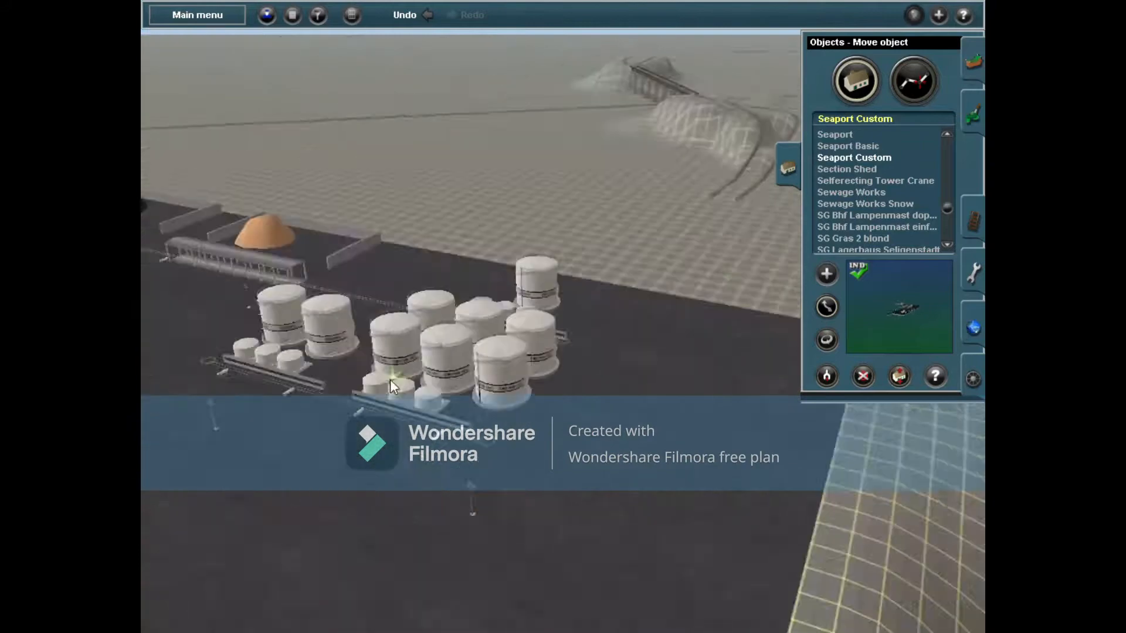
Extend the branch in 1 track wood from its open end across the flat ground toward Seaport Custom.
{"action": "right_click", "coordinate": [570, 308]}
{"action": "key", "text": "Left"}
{"action": "right_click", "coordinate": [593, 339]}
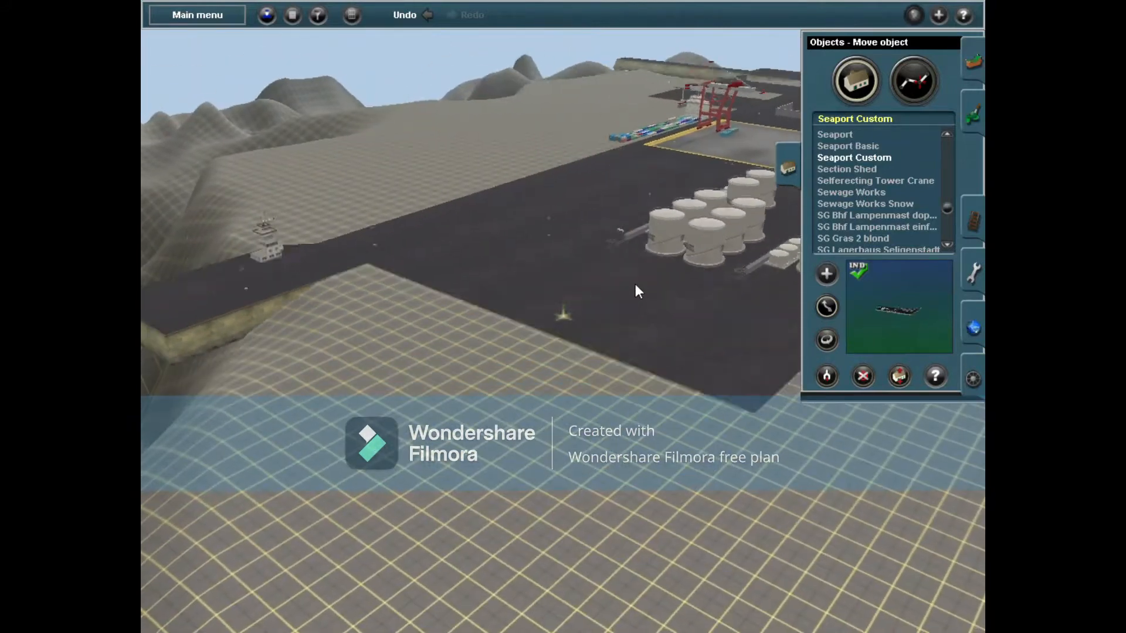
{"action": "key", "text": "Left"}
{"action": "mouse_move", "coordinate": [635, 284]}
{"action": "right_mouse_down"}
{"action": "mouse_move", "coordinate": [475, 250]}
{"action": "mouse_move", "coordinate": [533, 244]}
{"action": "mouse_move", "coordinate": [646, 296]}
{"action": "mouse_move", "coordinate": [645, 213]}
{"action": "mouse_move", "coordinate": [547, 335]}
{"action": "right_mouse_up"}
{"action": "key", "text": "Left"}
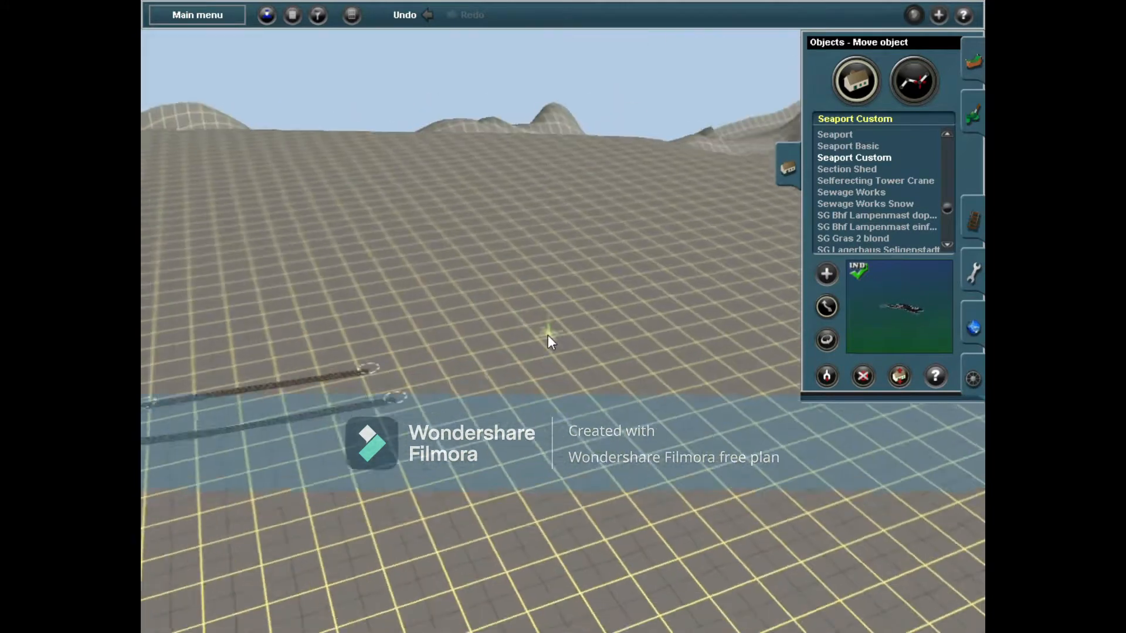
{"action": "key", "text": "F4"}
{"action": "key", "text": "g"}
{"action": "left_click", "coordinate": [443, 318]}
{"action": "left_click_drag", "start_coordinate": [493, 321], "coordinate": [595, 283]}
{"action": "key", "text": "Left"}
{"action": "left_click", "coordinate": [646, 274]}
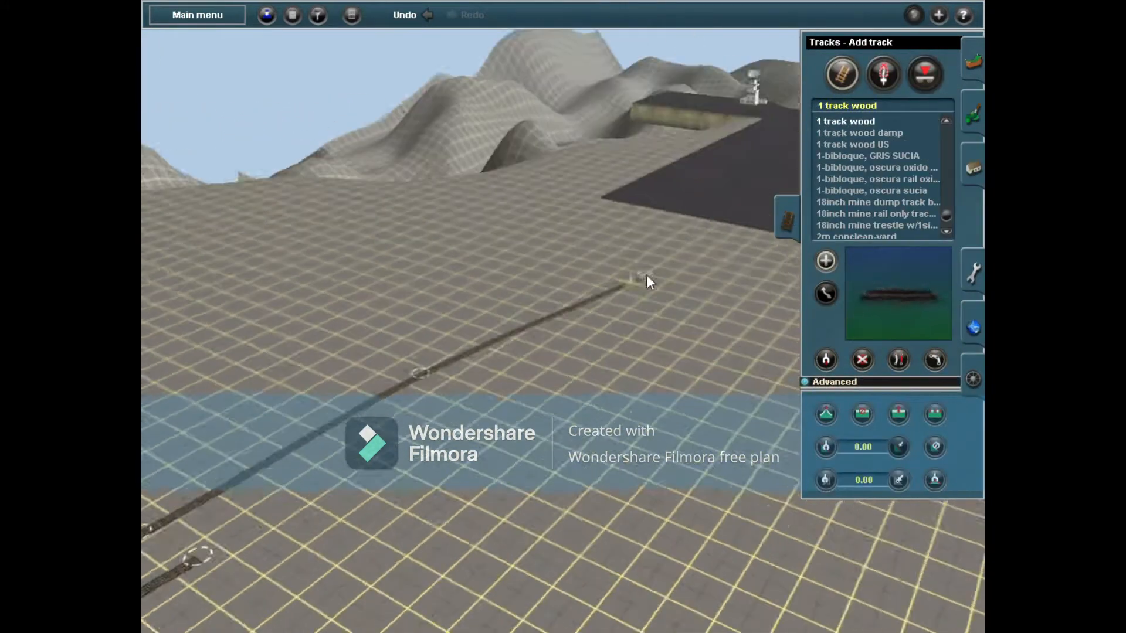
Lead the branch track onto the seaport's paved area and curve it toward the storage tanks.
{"action": "key", "text": "Right"}
{"action": "left_click", "coordinate": [637, 301]}
{"action": "key", "text": "Left"}
{"action": "left_click", "coordinate": [569, 319]}
{"action": "right_click", "coordinate": [609, 255]}
{"action": "key", "text": "Left"}
{"action": "right_click_drag", "start_coordinate": [610, 256], "coordinate": [525, 298]}
{"action": "key", "text": "Right"}
{"action": "scroll", "coordinate": [534, 404], "scroll_direction": "up", "scroll_amount": 5}
{"action": "left_click", "coordinate": [829, 412]}
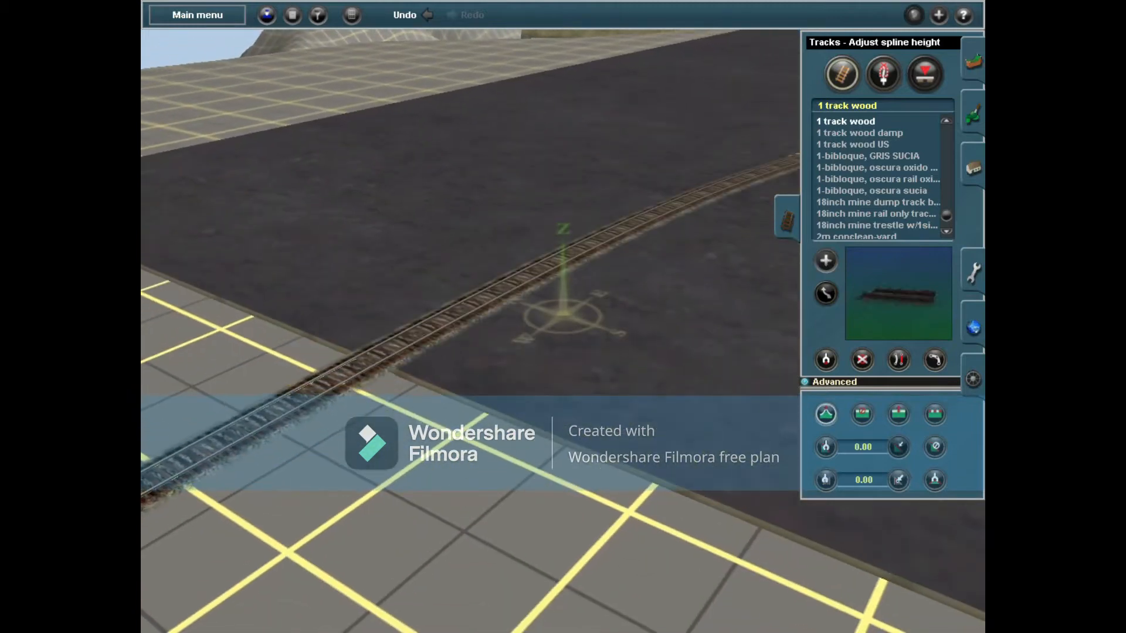
Lay the second 1 track wood line between the seaport's edge and the open end of the branch.
{"action": "right_click", "coordinate": [721, 229]}
{"action": "key", "text": "Left"}
{"action": "scroll", "coordinate": [721, 230], "scroll_direction": "down", "scroll_amount": 3}
{"action": "left_click", "coordinate": [826, 260]}
{"action": "right_click", "coordinate": [505, 508]}
{"action": "key", "text": "Left"}
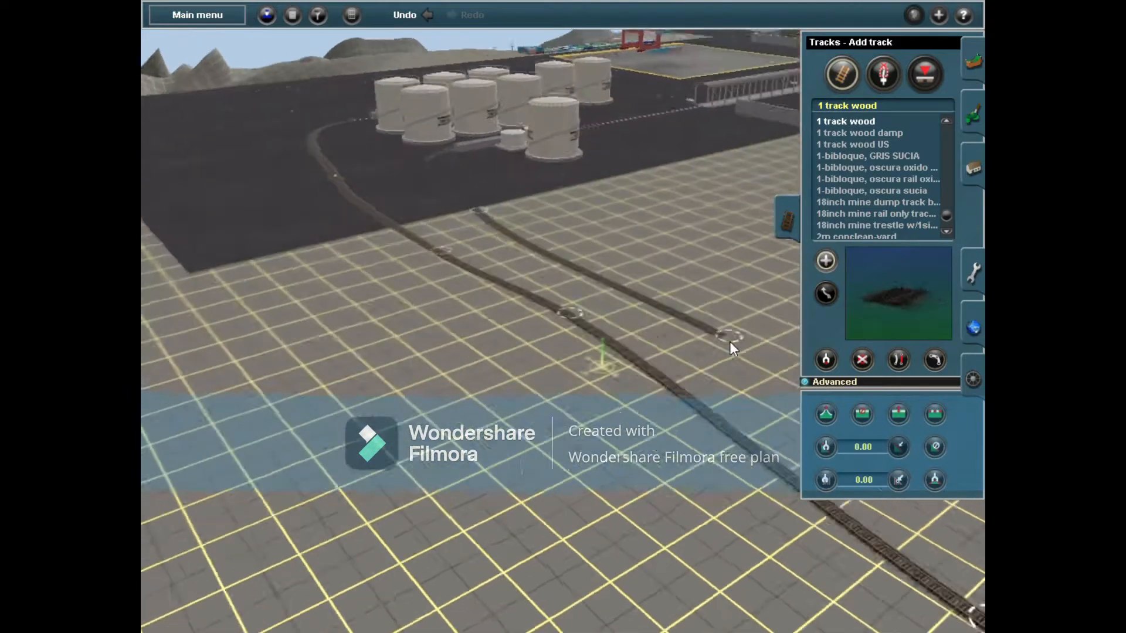
{"action": "left_click", "coordinate": [729, 341]}
{"action": "right_click", "coordinate": [725, 328]}
{"action": "left_click", "coordinate": [719, 320]}
{"action": "right_click", "coordinate": [332, 333]}
Reshape the hilly terrain beneath the two branch tracks near the brick bridge using height down and plateau.
{"action": "key", "text": "h"}
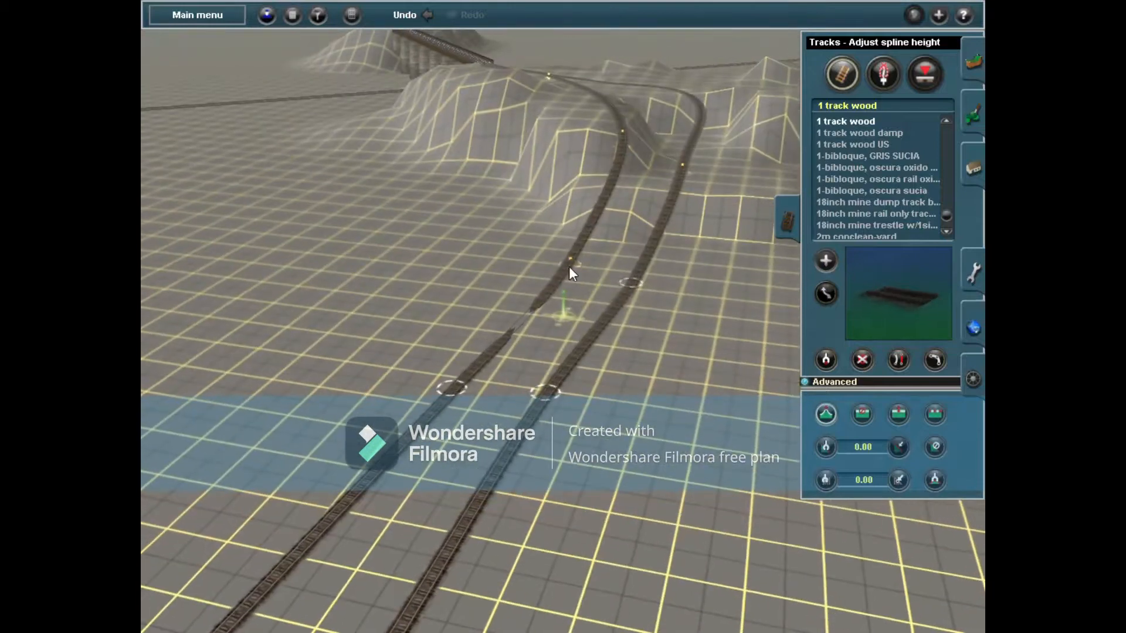
{"action": "right_click", "coordinate": [536, 231]}
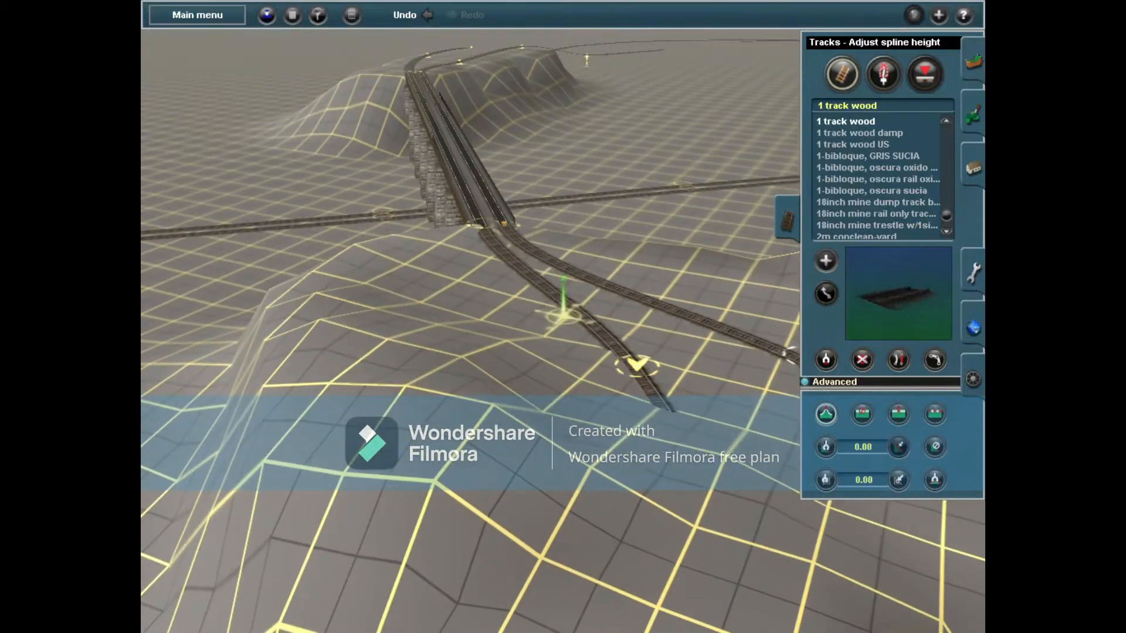
{"action": "key", "text": "F1"}
{"action": "right_click", "coordinate": [749, 542]}
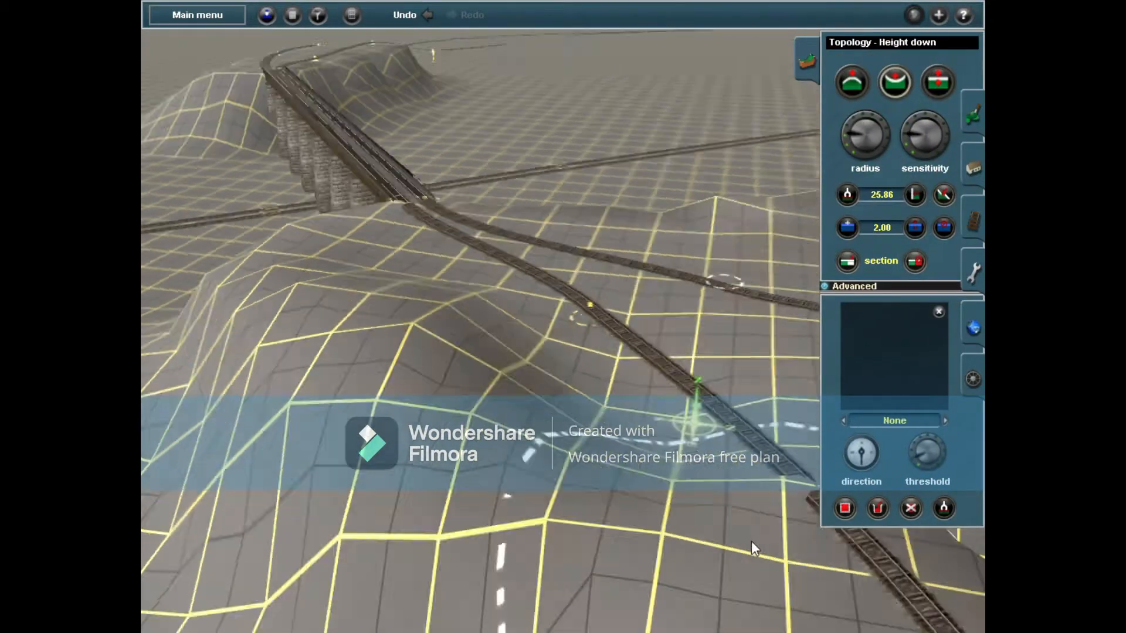
{"action": "key", "text": "Left"}
{"action": "key", "text": "p"}
{"action": "left_click", "coordinate": [482, 308]}
{"action": "left_click", "coordinate": [547, 333]}
{"action": "key", "text": "Up"}
{"action": "key", "text": "Left"}
{"action": "left_click", "coordinate": [687, 360]}
Adjust the spline heights of the two branch tracks on the hill and inspect them up to the seaport.
{"action": "left_click", "coordinate": [973, 220]}
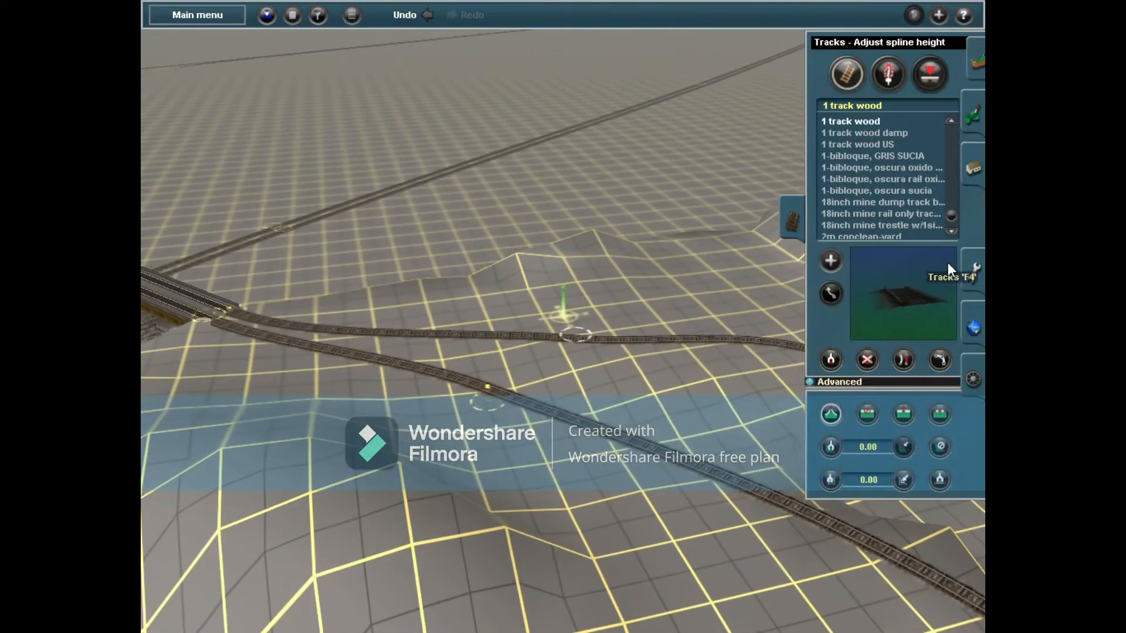
{"action": "key", "text": "Left"}
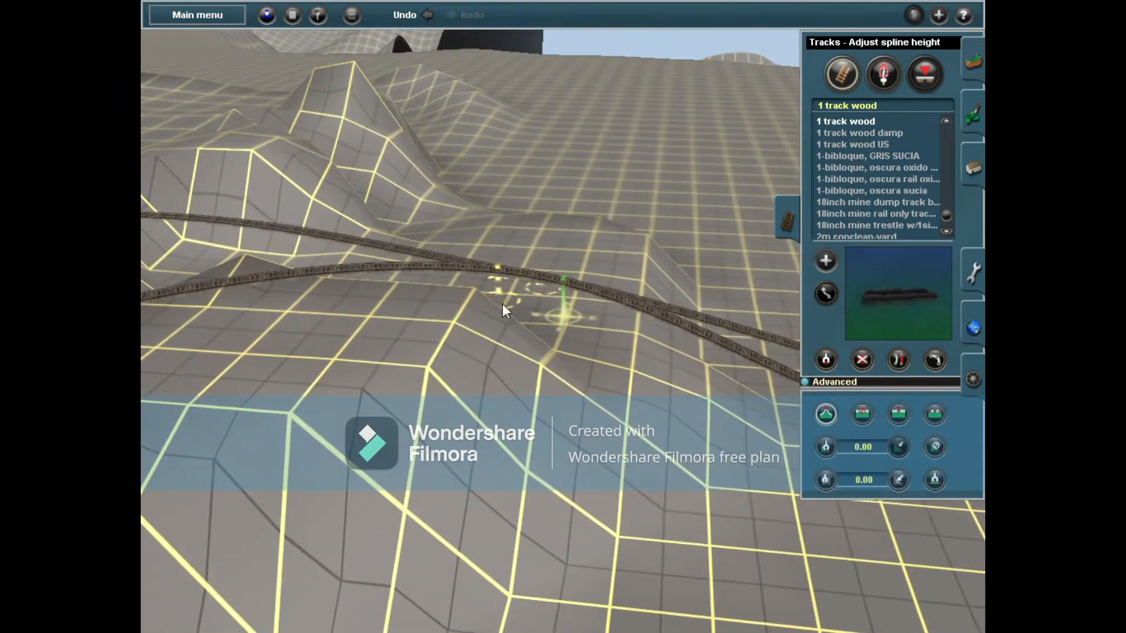
{"action": "right_click", "coordinate": [502, 306]}
{"action": "key", "text": "Up"}
{"action": "left_click_drag", "start_coordinate": [589, 325], "coordinate": [590, 315]}
{"action": "key", "text": "Left"}
{"action": "right_click_drag", "start_coordinate": [590, 314], "coordinate": [548, 271]}
{"action": "key", "text": "Down"}
{"action": "key", "text": "Right"}
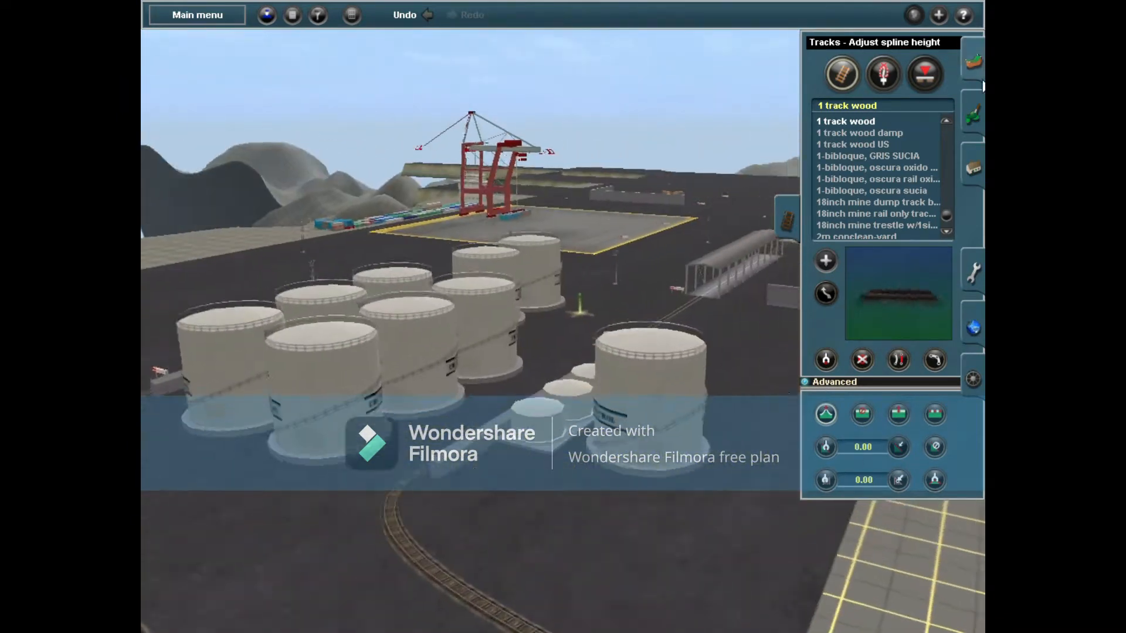
Rename Seaport Custom as Citadel Supply Port in its properties.
{"action": "key", "text": "F4"}
{"action": "left_click", "coordinate": [720, 273]}
{"action": "scroll", "coordinate": [505, 255], "scroll_direction": "down", "scroll_amount": 3}
{"action": "scroll", "coordinate": [504, 255], "scroll_direction": "down", "scroll_amount": 3}
{"action": "scroll", "coordinate": [532, 202], "scroll_direction": "up", "scroll_amount": 8}
{"action": "left_click_drag", "start_coordinate": [527, 155], "coordinate": [323, 152]}
{"action": "type", "text": "Cita"}
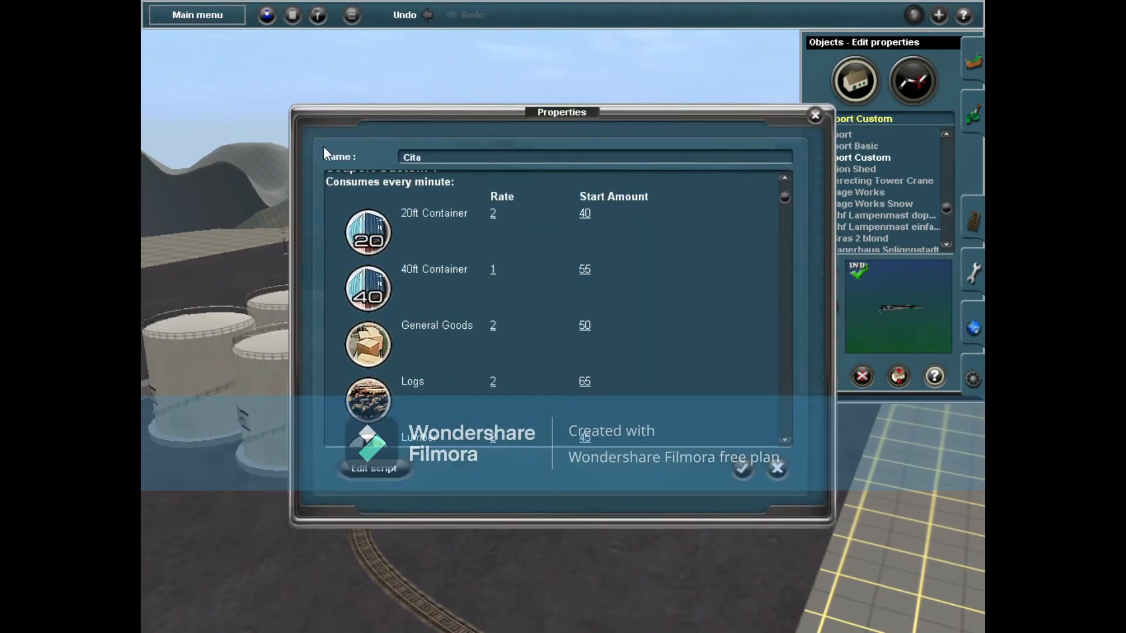
{"action": "type", "text": "del Supply Port"}
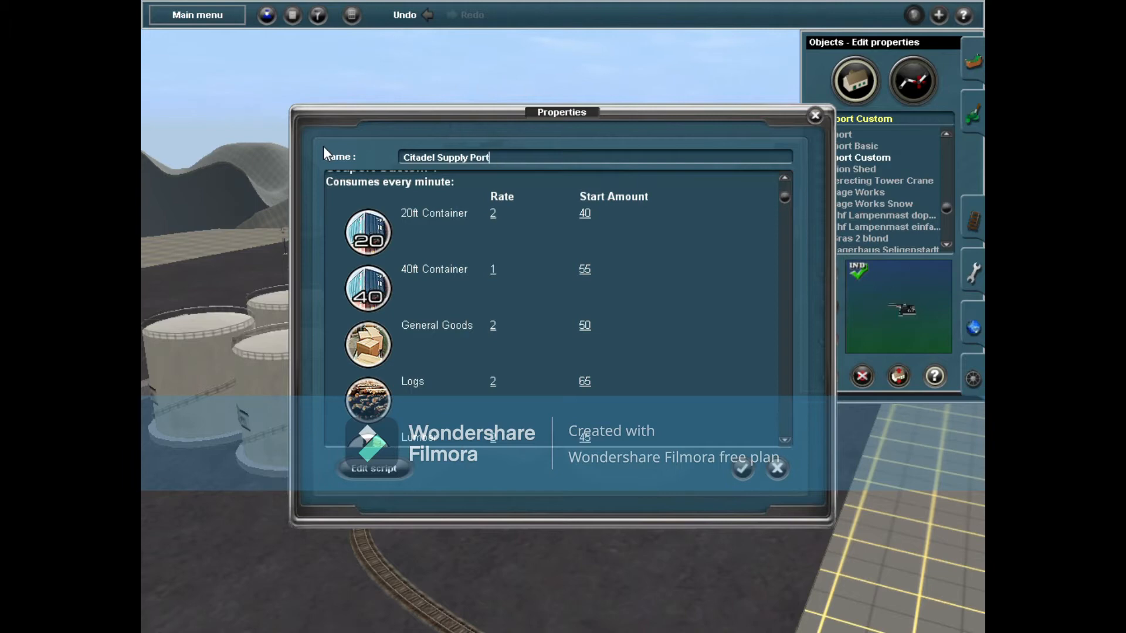
{"action": "key", "text": "Return"}
Inspect the track connections across Seaport Custom and delete it from the map.
{"action": "right_click_drag", "start_coordinate": [588, 389], "coordinate": [519, 174]}
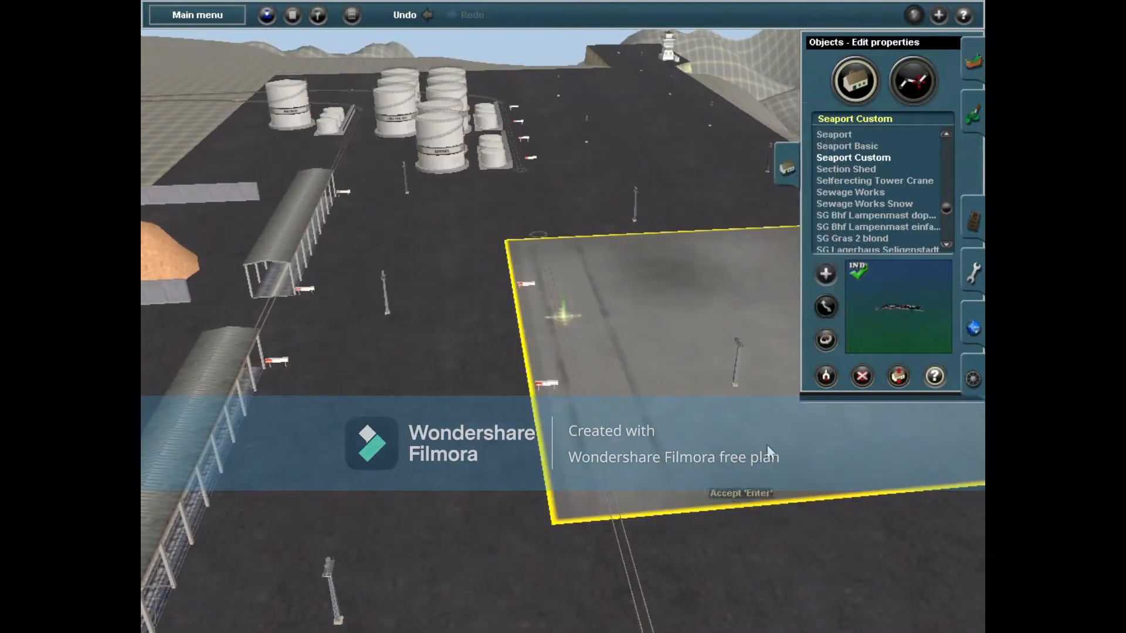
{"action": "key", "text": "F5"}
{"action": "key", "text": "a"}
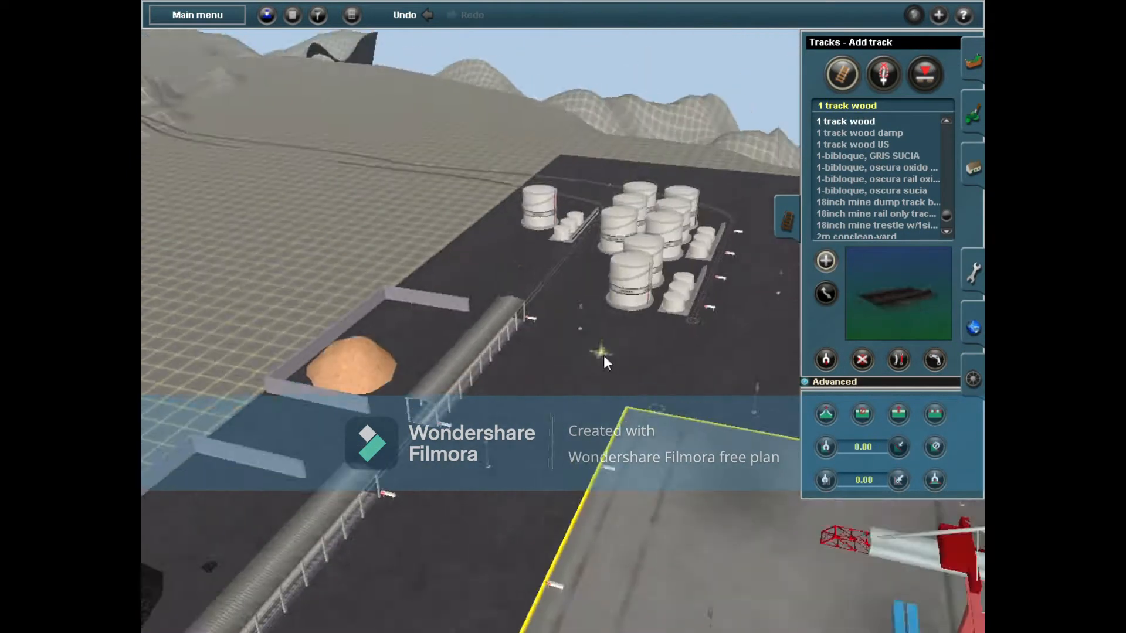
{"action": "scroll", "coordinate": [603, 356], "scroll_direction": "down", "scroll_amount": 5}
{"action": "right_click", "coordinate": [554, 390]}
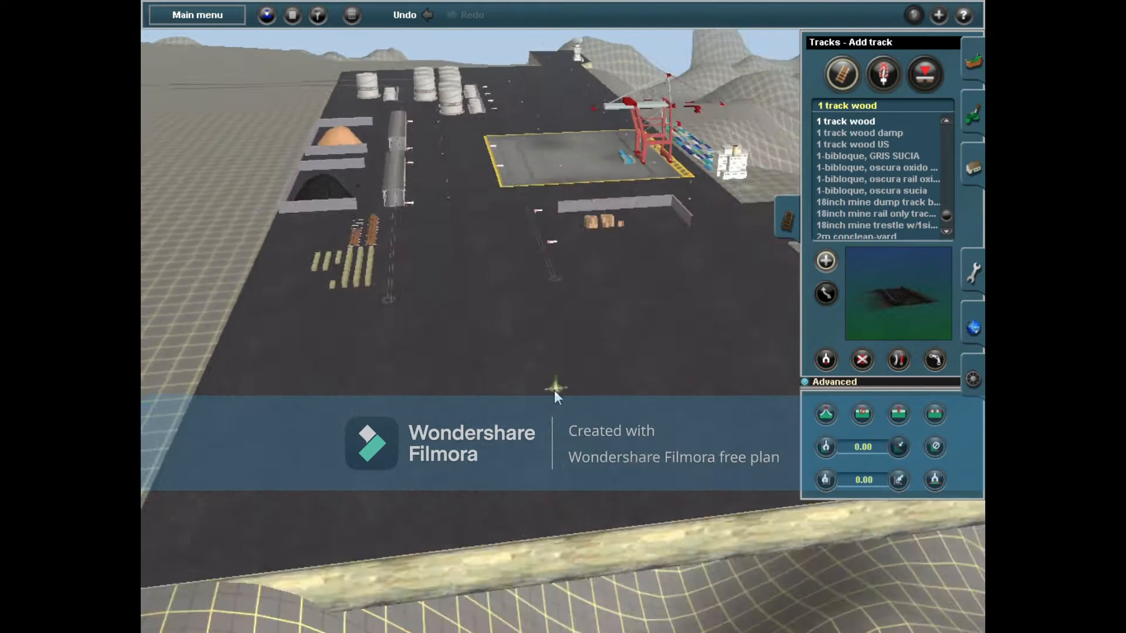
{"action": "key", "text": "F3"}
{"action": "left_click", "coordinate": [679, 347]}
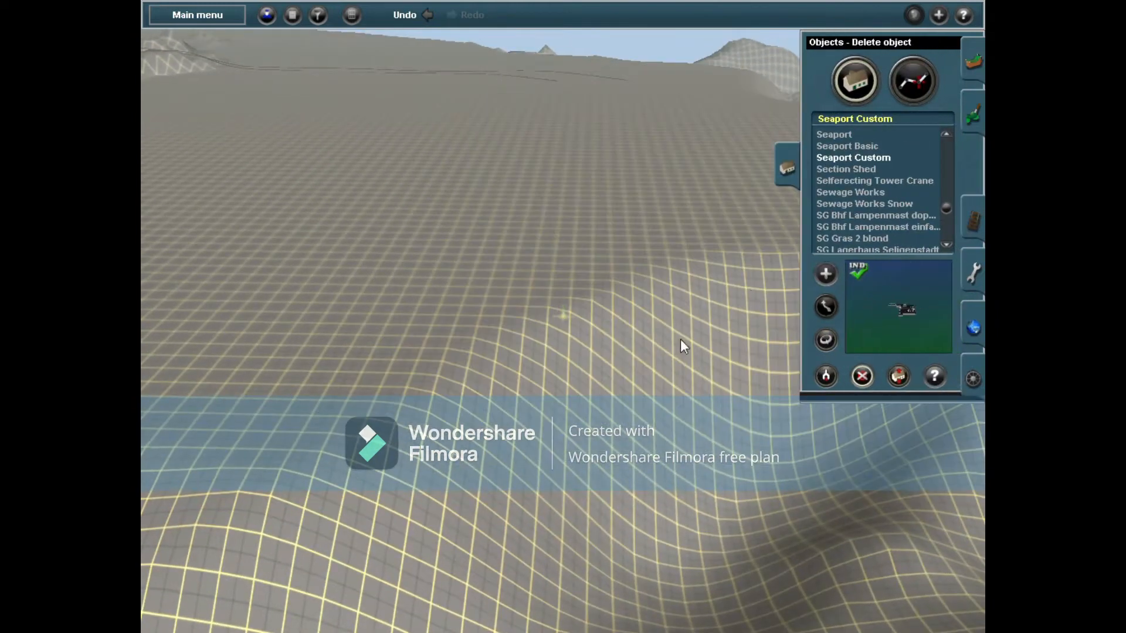
Select the Seaport object, place it on the map and reposition it.
{"action": "left_click", "coordinate": [832, 138]}
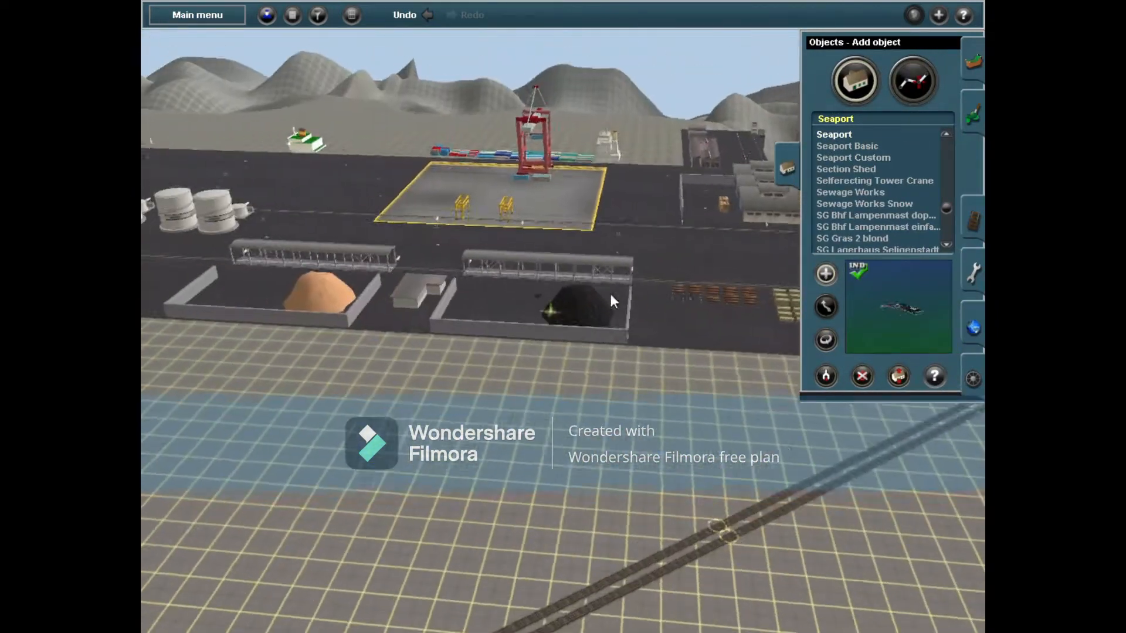
{"action": "key", "text": "m"}
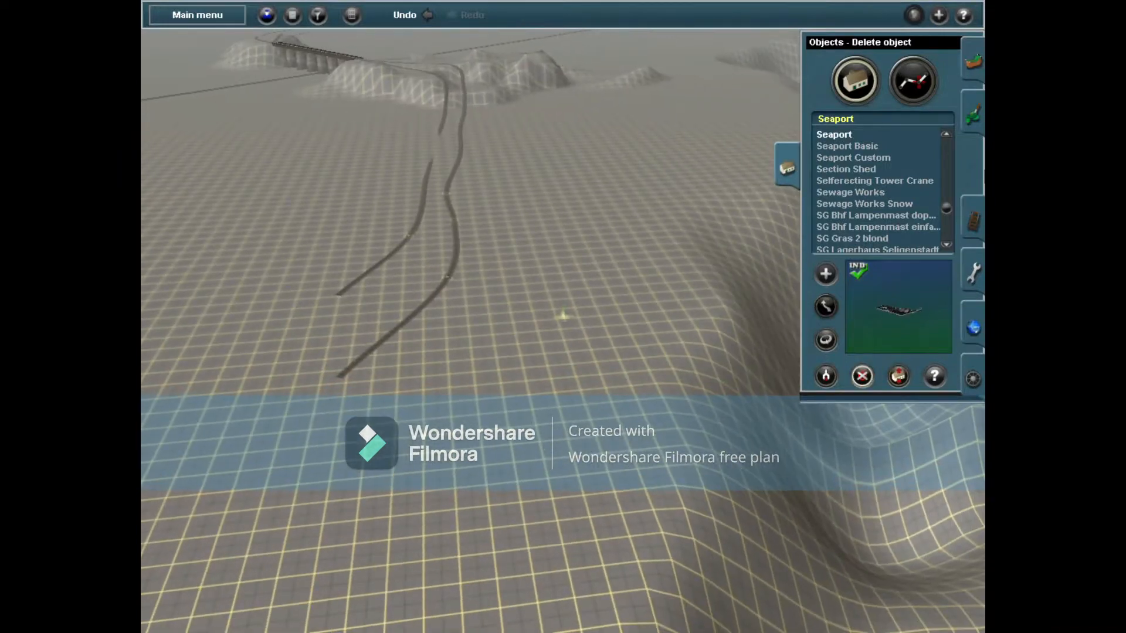
Pick up 2 track wood from the existing double track and extend it across the open ground.
{"action": "key", "text": "F5"}
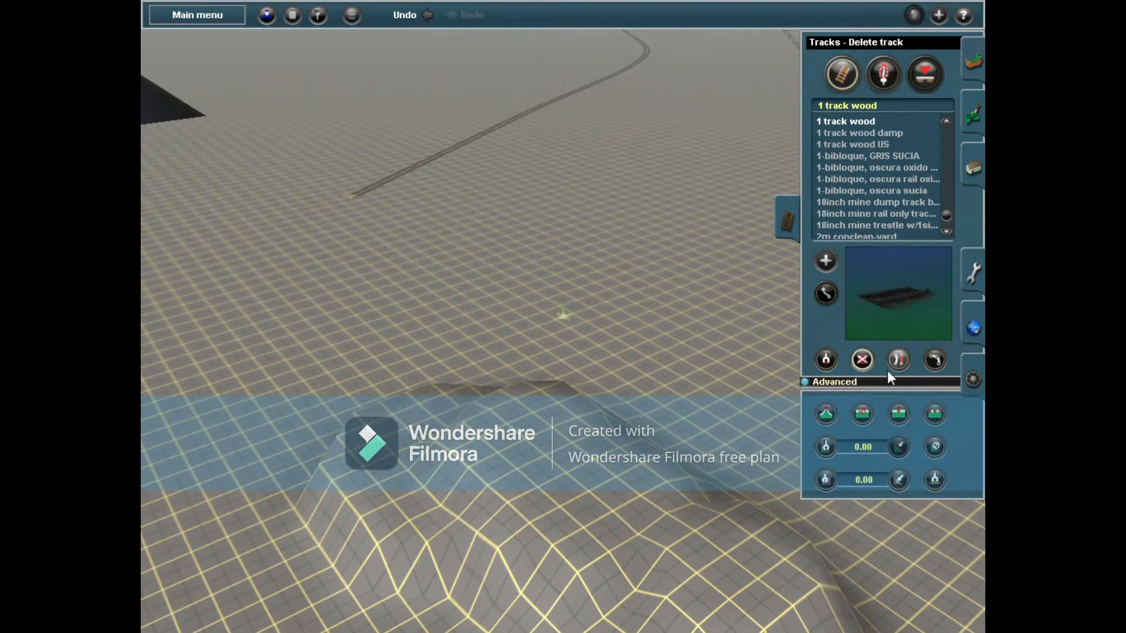
{"action": "left_click", "coordinate": [825, 359]}
{"action": "left_click", "coordinate": [825, 260]}
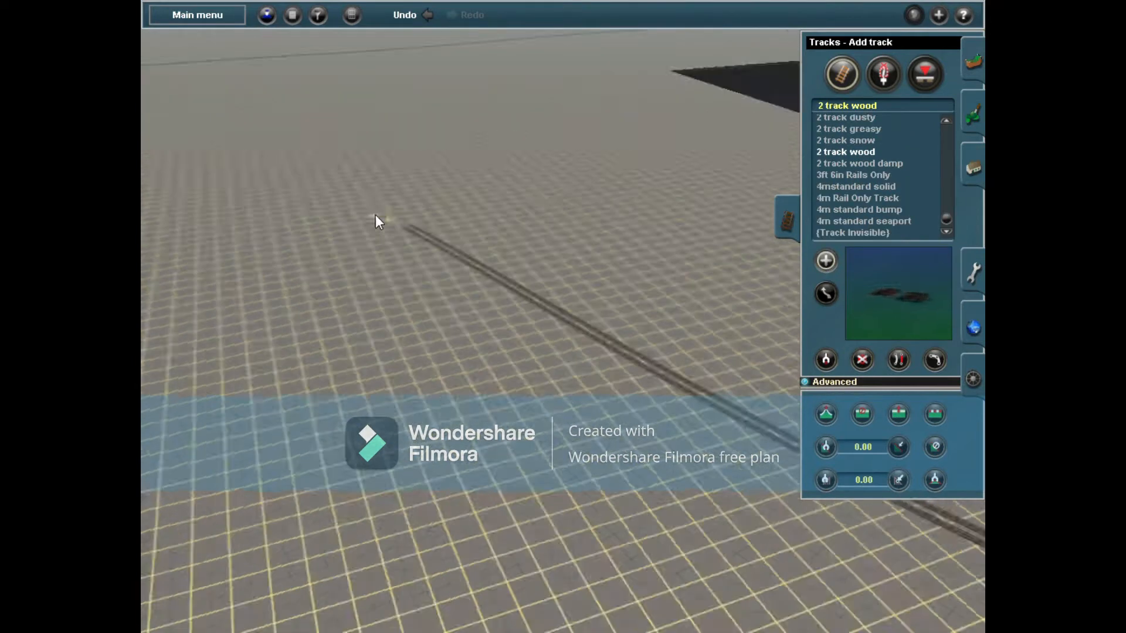
{"action": "left_click_drag", "start_coordinate": [375, 214], "coordinate": [432, 175]}
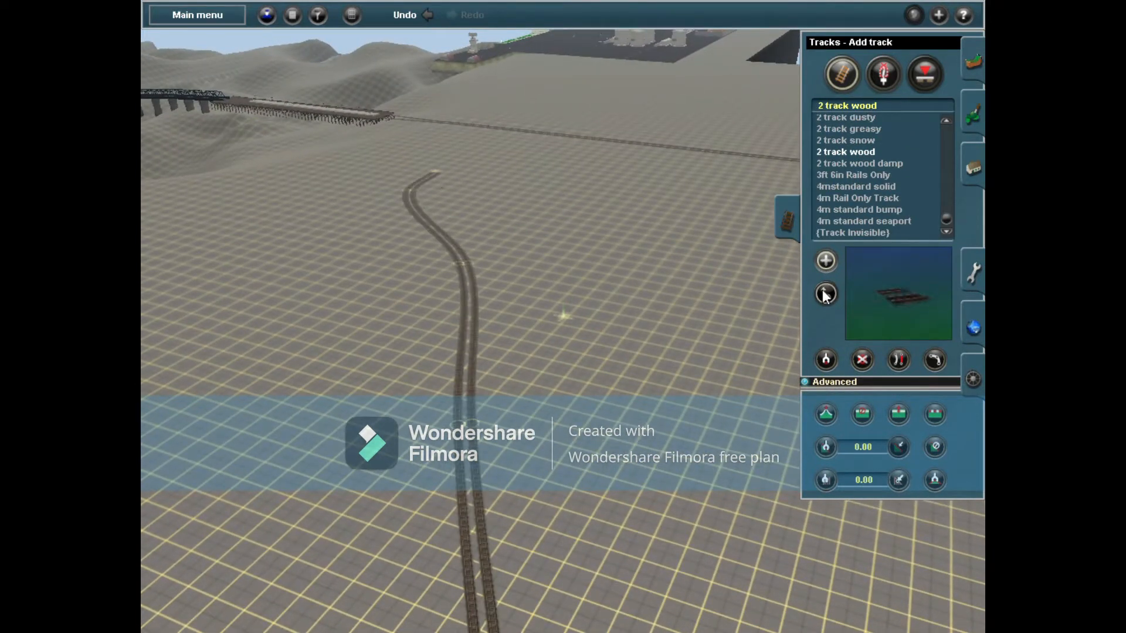
Move two spline points of the double track to smooth its curve and delete its last stretch.
{"action": "left_click", "coordinate": [826, 293]}
{"action": "left_click_drag", "start_coordinate": [464, 263], "coordinate": [343, 314]}
{"action": "left_click_drag", "start_coordinate": [469, 422], "coordinate": [255, 594]}
{"action": "left_click", "coordinate": [862, 358]}
{"action": "left_click", "coordinate": [424, 177]}
Search the track list for Bridge and lay Bridge brick de 2t FR sombre across the existing double line.
{"action": "left_click", "coordinate": [826, 260]}
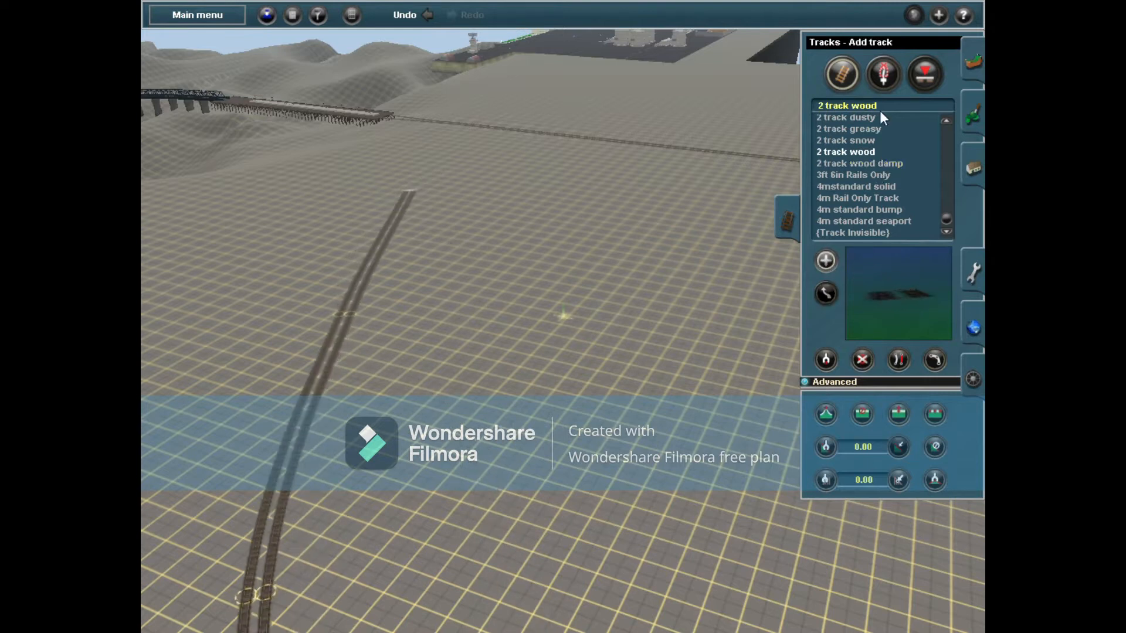
{"action": "left_click", "coordinate": [881, 107]}
{"action": "type", "text": "Bridge"}
{"action": "left_click", "coordinate": [868, 130]}
{"action": "left_click", "coordinate": [839, 122]}
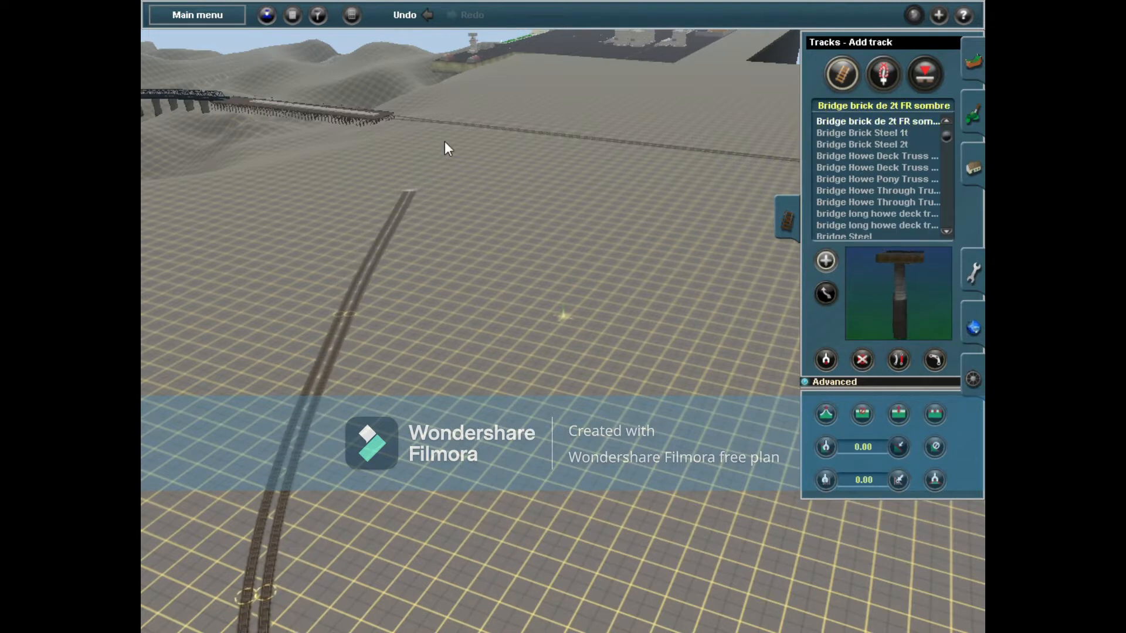
{"action": "right_click", "coordinate": [479, 159]}
{"action": "left_click_drag", "start_coordinate": [480, 325], "coordinate": [671, 167]}
Raise the ends of the brick bridge above the double line and try to shift its end points.
{"action": "key", "text": "h"}
{"action": "left_click_drag", "start_coordinate": [465, 346], "coordinate": [461, 270]}
{"action": "left_click_drag", "start_coordinate": [670, 176], "coordinate": [672, 150]}
{"action": "right_click", "coordinate": [677, 181]}
{"action": "key", "text": "Left"}
{"action": "key", "text": "m"}
{"action": "left_click_drag", "start_coordinate": [641, 353], "coordinate": [640, 293]}
{"action": "key", "text": "h"}
{"action": "right_click", "coordinate": [264, 357]}
{"action": "key", "text": "Left"}
{"action": "left_click_drag", "start_coordinate": [419, 244], "coordinate": [423, 239]}
{"action": "right_click", "coordinate": [714, 336]}
{"action": "key", "text": "Right"}
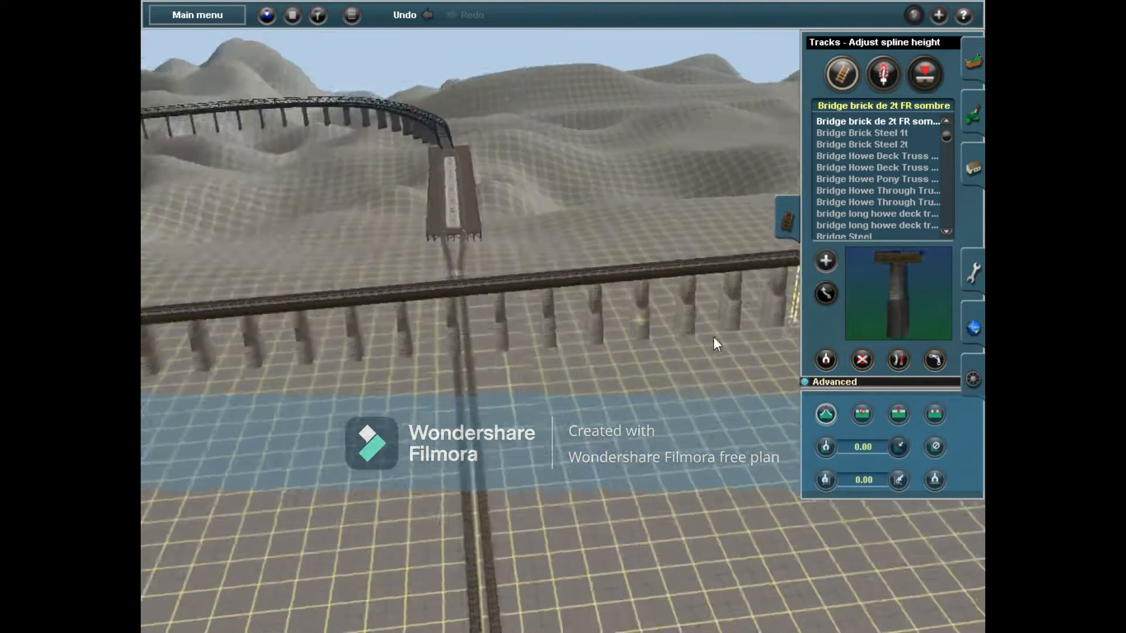
{"action": "key", "text": "m"}
{"action": "left_click_drag", "start_coordinate": [715, 314], "coordinate": [658, 324]}
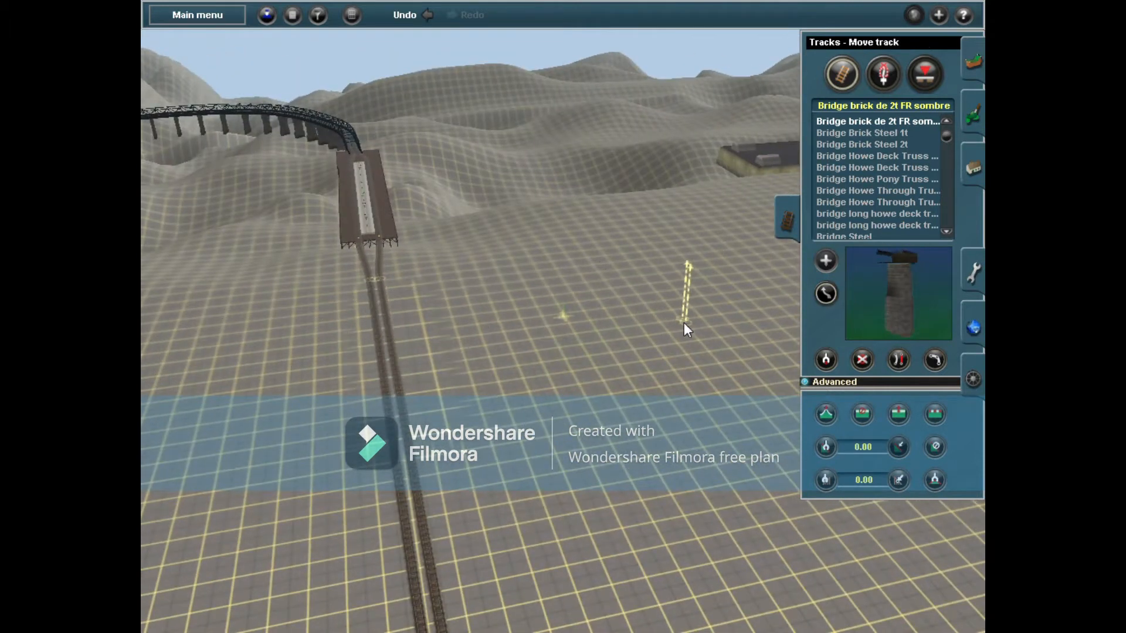
Lay Bridge Brick Steel 2t across the existing double line, then adjust its spline height.
{"action": "key", "text": "a"}
{"action": "left_click", "coordinate": [855, 144]}
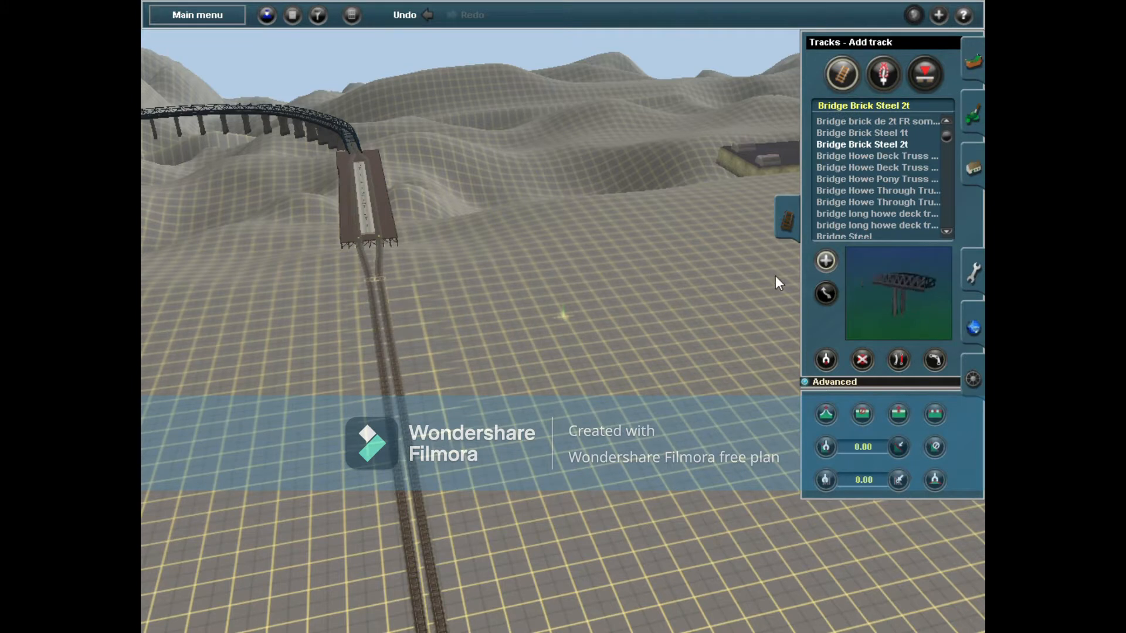
{"action": "left_click_drag", "start_coordinate": [258, 379], "coordinate": [256, 356]}
{"action": "left_click", "coordinate": [825, 414]}
{"action": "left_click_drag", "start_coordinate": [668, 326], "coordinate": [672, 339]}
{"action": "left_click", "coordinate": [826, 293]}
{"action": "key", "text": "Left"}
{"action": "right_click", "coordinate": [417, 274]}
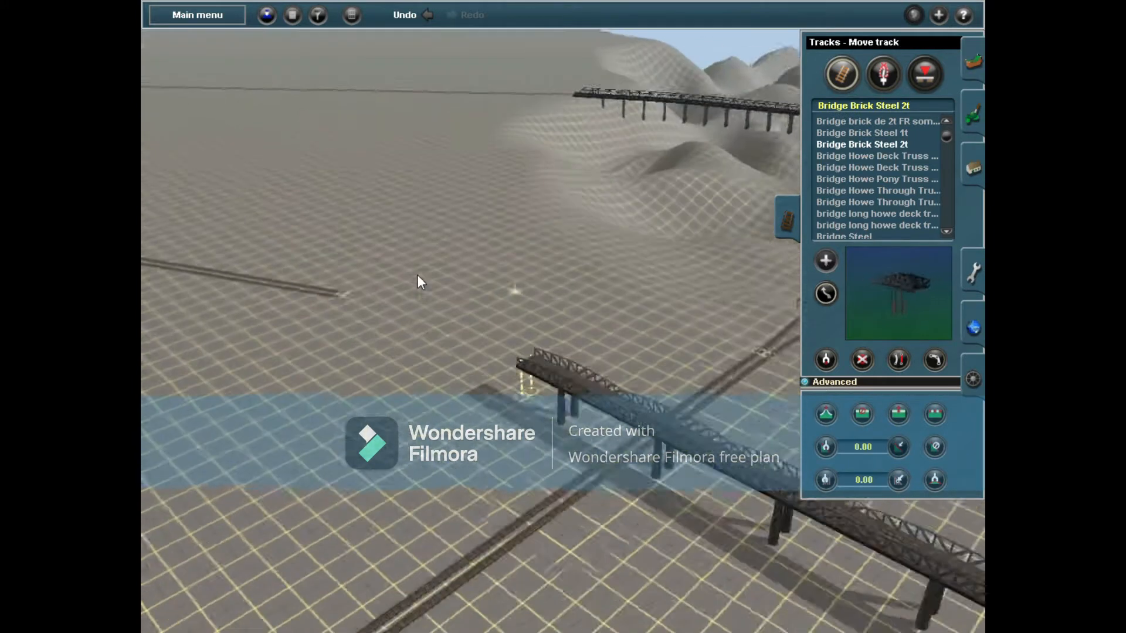
Pick up 2 track wood from the open double track and extend it toward the steel bridge.
{"action": "key", "text": "g"}
{"action": "left_click", "coordinate": [378, 309]}
{"action": "key", "text": "a"}
{"action": "left_click_drag", "start_coordinate": [382, 312], "coordinate": [438, 345]}
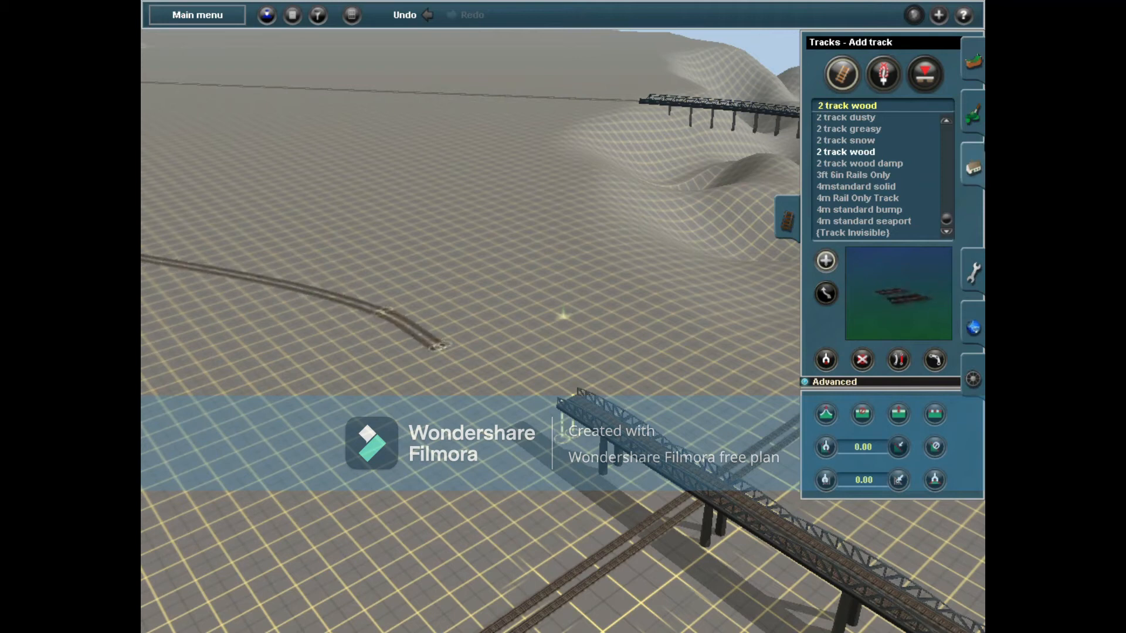
Select 1 track wood and lay a single track from the steel bridge's far end toward the seaport.
{"action": "scroll", "coordinate": [865, 163], "scroll_direction": "up", "scroll_amount": 5}
{"action": "left_click", "coordinate": [861, 139]}
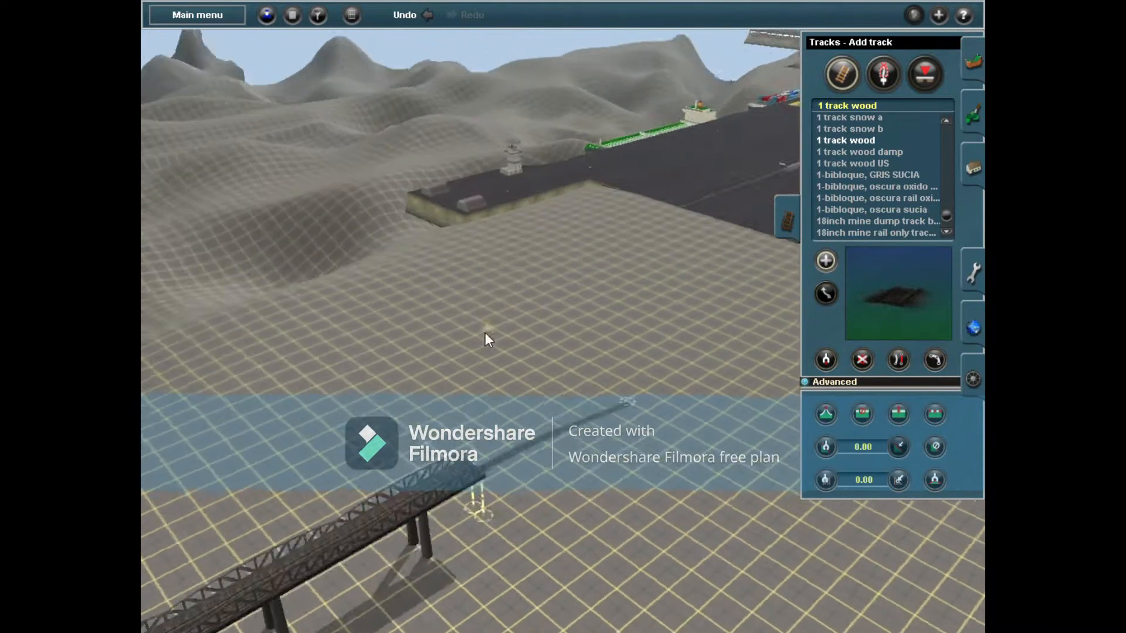
{"action": "left_click_drag", "start_coordinate": [492, 463], "coordinate": [700, 371]}
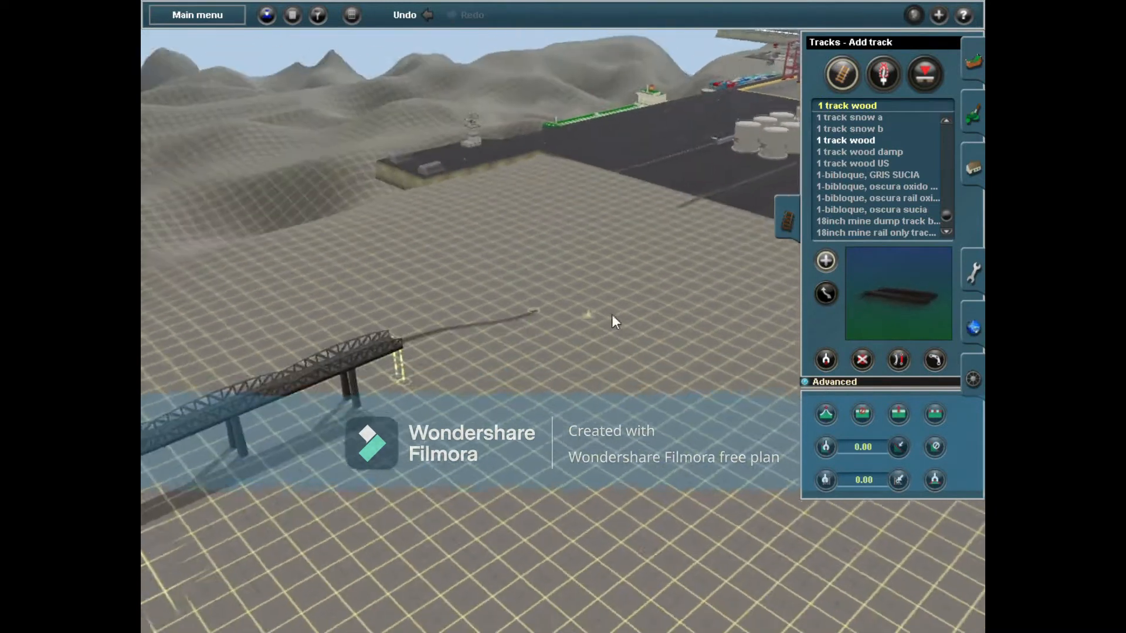
Reposition the single track's end point and continue the track between the bridge and the seaport.
{"action": "left_click", "coordinate": [826, 295]}
{"action": "left_click", "coordinate": [491, 314]}
{"action": "left_click", "coordinate": [825, 261]}
{"action": "left_click_drag", "start_coordinate": [572, 174], "coordinate": [351, 347]}
{"action": "right_click_drag", "start_coordinate": [375, 343], "coordinate": [670, 248]}
Add a terrain section at the map edge beside the seaport and select the height down tool.
{"action": "left_click", "coordinate": [973, 62]}
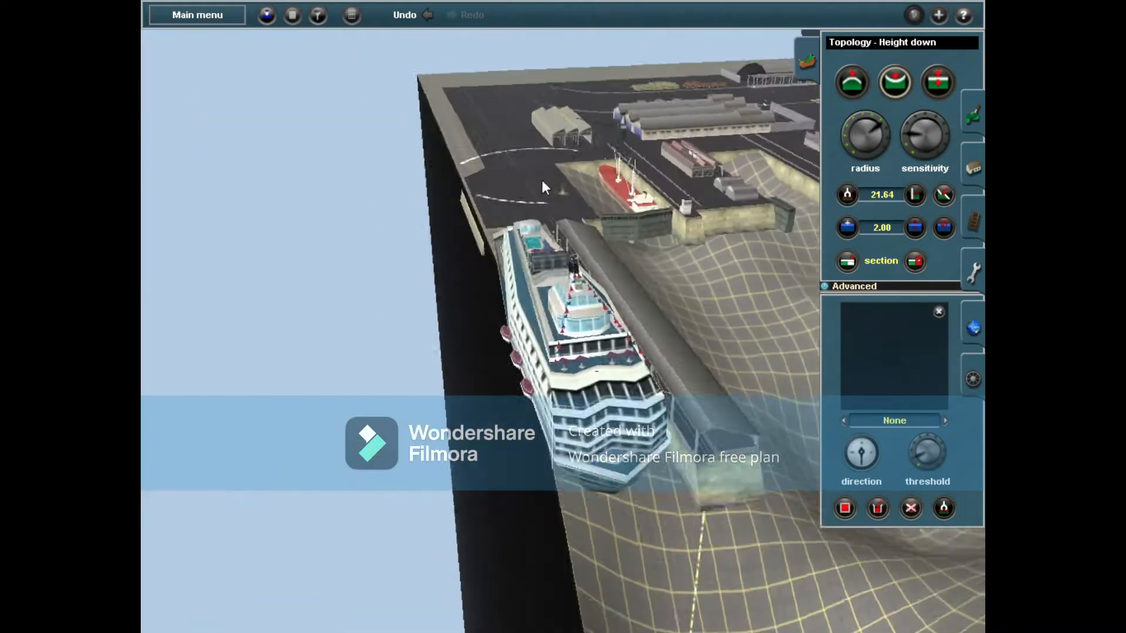
{"action": "left_click", "coordinate": [847, 261]}
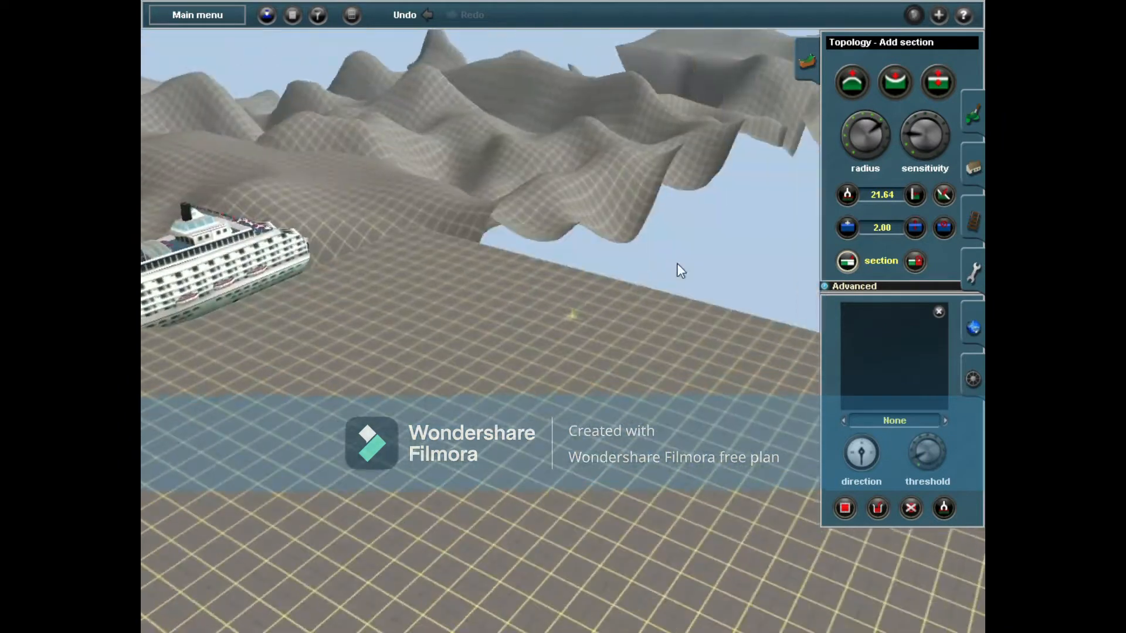
{"action": "left_click", "coordinate": [895, 82]}
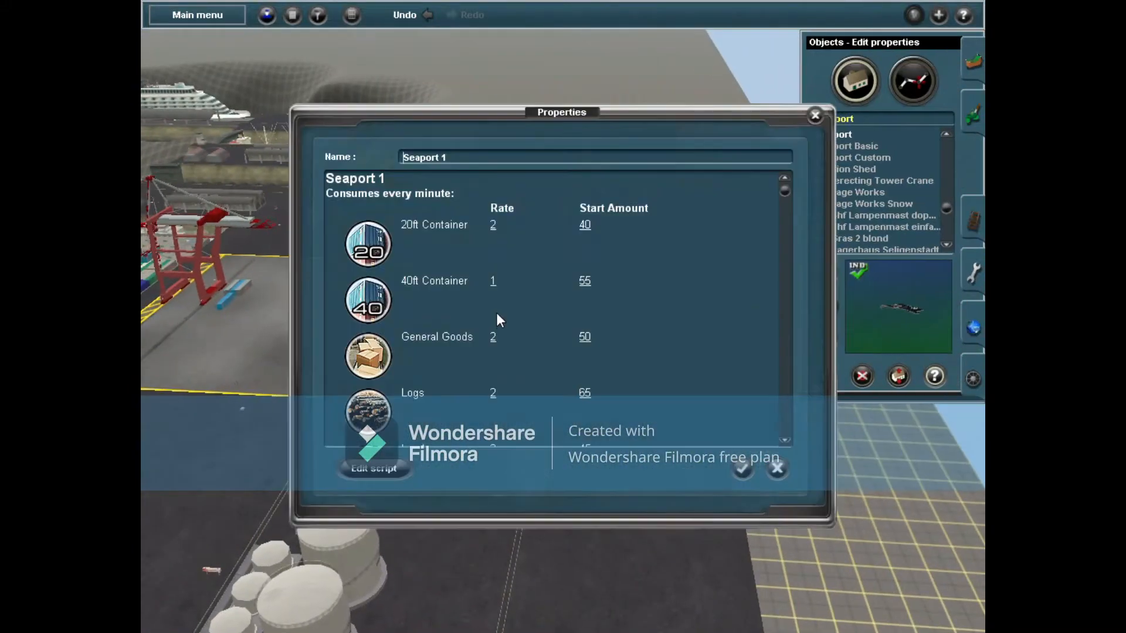
Rename Seaport 1 as "Citadel Supplies" and apply the properties.
{"action": "scroll", "coordinate": [496, 313], "scroll_direction": "down", "scroll_amount": 4}
{"action": "left_click_drag", "start_coordinate": [483, 163], "coordinate": [273, 160]}
{"action": "type", "text": "Citadel Suppli"}
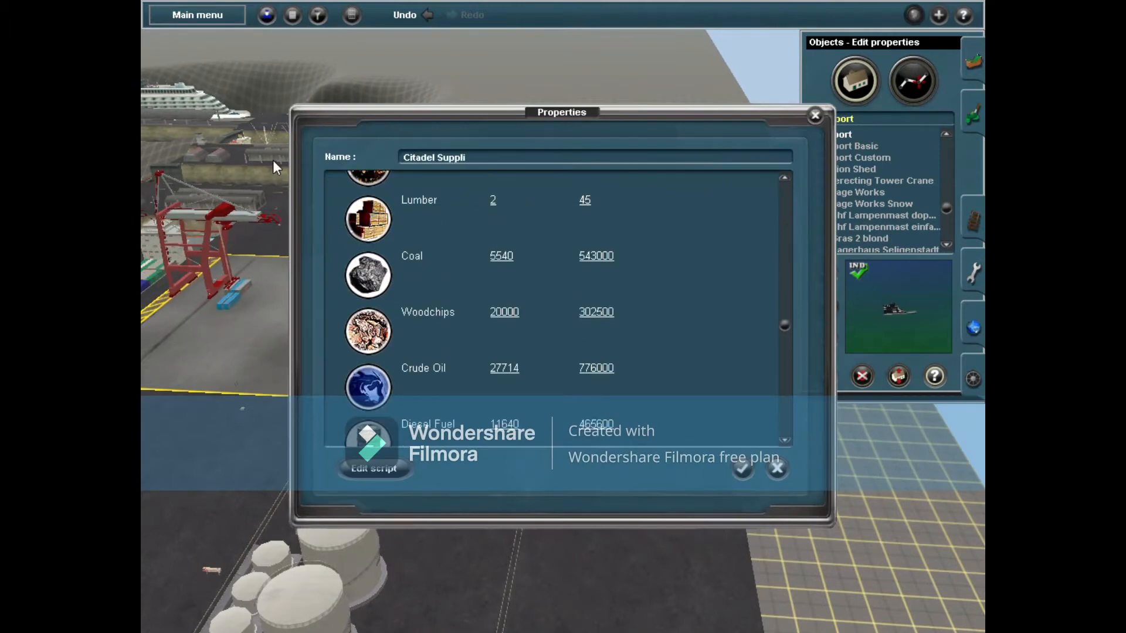
{"action": "type", "text": "es"}
{"action": "left_click", "coordinate": [744, 469]}
Raise the ground with Height up beneath the steel bridge's seaport end and its two tracks.
{"action": "right_click", "coordinate": [532, 231]}
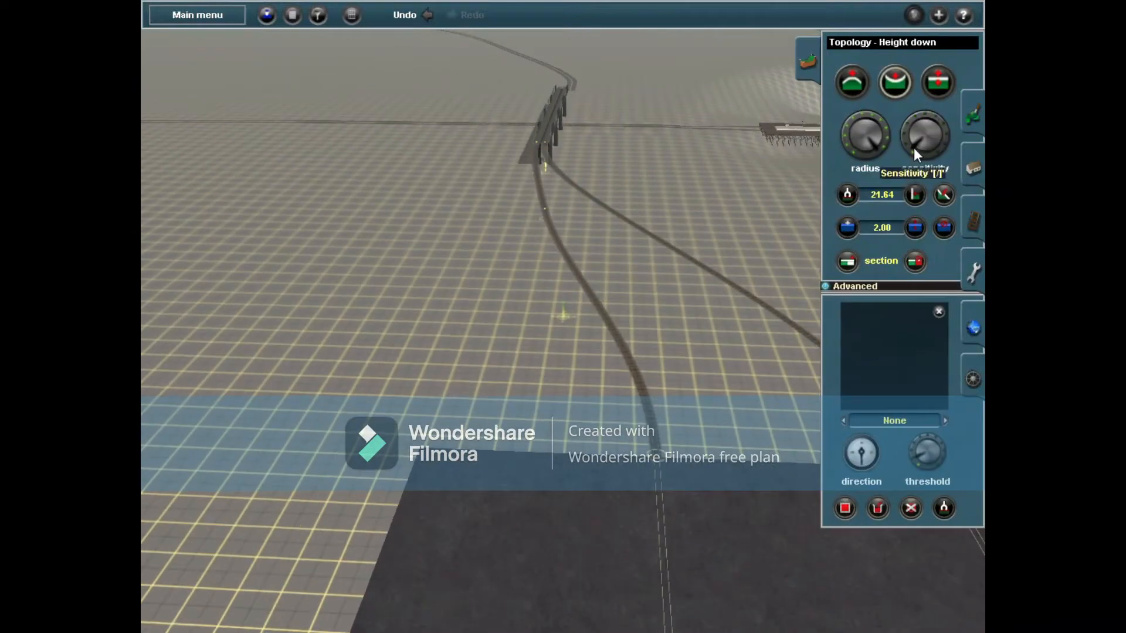
{"action": "left_click", "coordinate": [852, 83]}
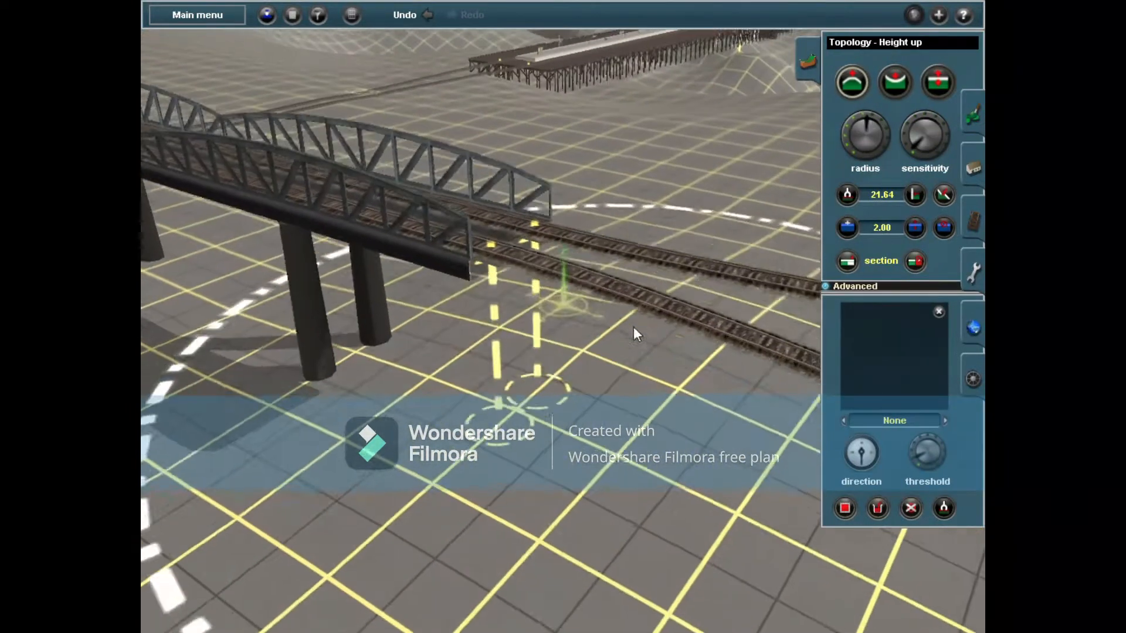
{"action": "left_click_drag", "start_coordinate": [634, 327], "coordinate": [459, 370]}
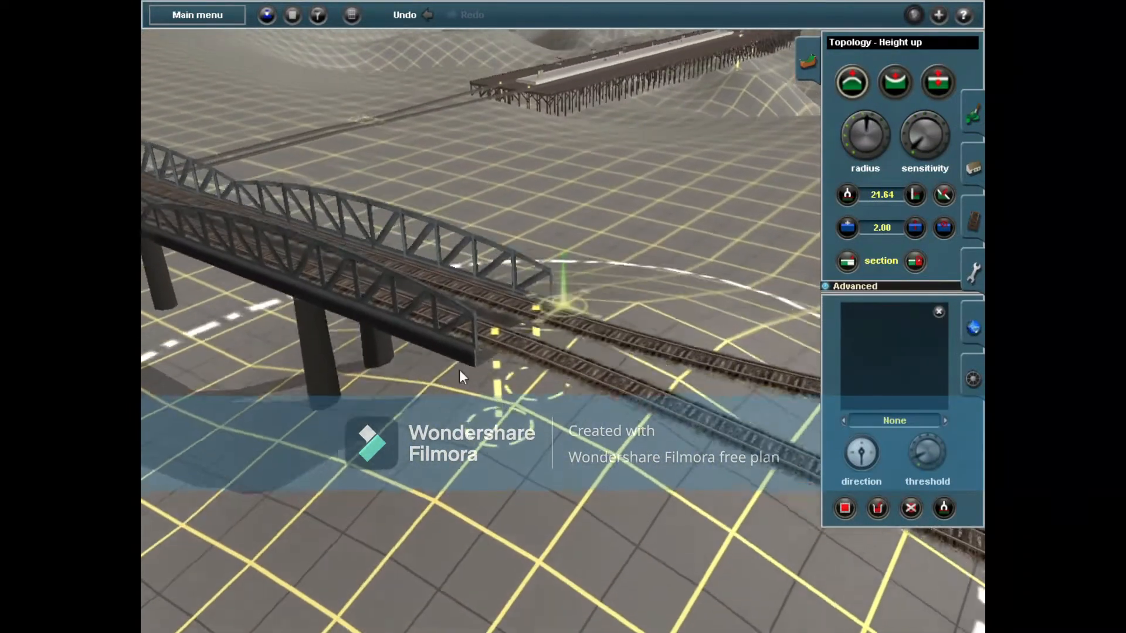
{"action": "right_click", "coordinate": [438, 263]}
{"action": "scroll", "coordinate": [565, 393], "scroll_direction": "down", "scroll_amount": 3}
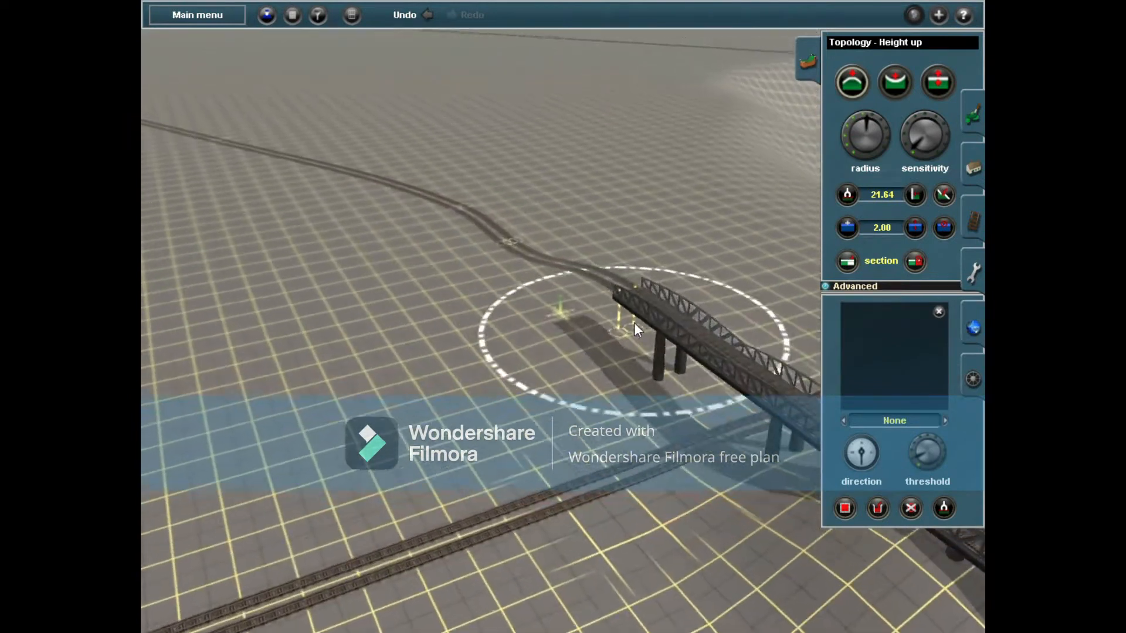
Raise the ground at the bridge's opposite end and along the tracks heading to the seaport.
{"action": "mouse_move", "coordinate": [634, 323]}
{"action": "left_mouse_down"}
{"action": "mouse_move", "coordinate": [548, 286]}
{"action": "mouse_move", "coordinate": [577, 328]}
{"action": "left_mouse_up"}
{"action": "mouse_move", "coordinate": [576, 327]}
{"action": "right_mouse_down"}
{"action": "mouse_move", "coordinate": [740, 229]}
{"action": "mouse_move", "coordinate": [549, 389]}
{"action": "right_mouse_up"}
{"action": "mouse_move", "coordinate": [549, 390]}
{"action": "left_mouse_down"}
{"action": "mouse_move", "coordinate": [536, 300]}
{"action": "mouse_move", "coordinate": [563, 313]}
{"action": "left_mouse_up"}
{"action": "left_click_drag", "start_coordinate": [498, 273], "coordinate": [477, 244]}
{"action": "right_click_drag", "start_coordinate": [477, 244], "coordinate": [386, 363]}
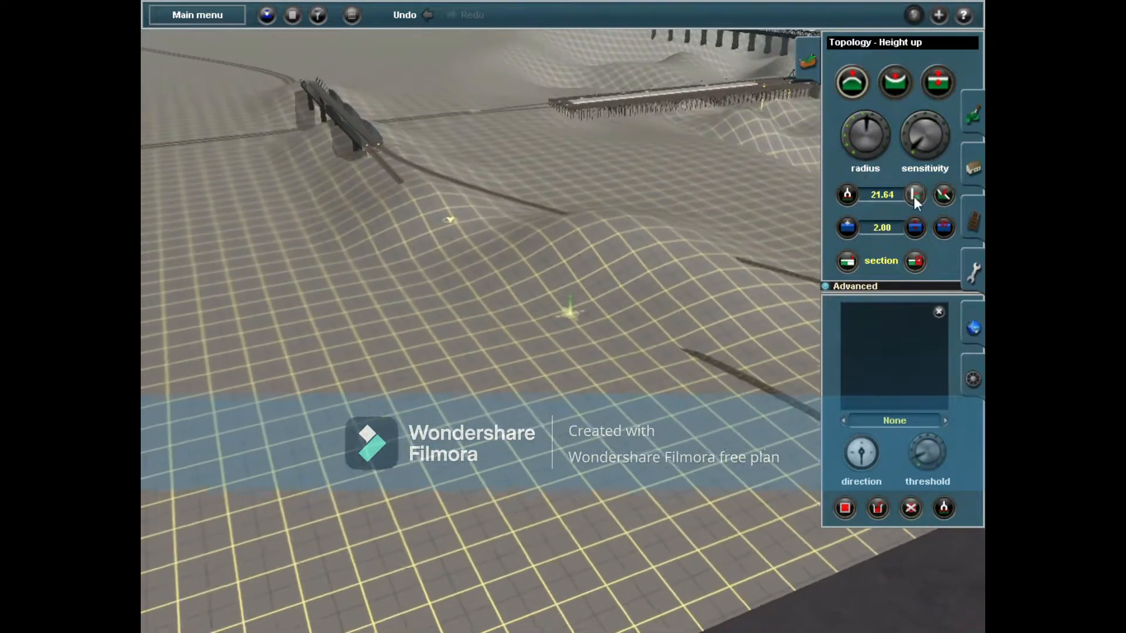
Level the raised ground around both bridge approaches with the Plateau tool.
{"action": "left_click", "coordinate": [943, 195]}
{"action": "mouse_move", "coordinate": [657, 255]}
{"action": "left_mouse_down"}
{"action": "mouse_move", "coordinate": [501, 301]}
{"action": "mouse_move", "coordinate": [558, 311]}
{"action": "mouse_move", "coordinate": [589, 352]}
{"action": "left_mouse_up"}
{"action": "mouse_move", "coordinate": [589, 352]}
{"action": "right_mouse_down"}
{"action": "mouse_move", "coordinate": [532, 444]}
{"action": "mouse_move", "coordinate": [400, 216]}
{"action": "right_mouse_up"}
{"action": "left_click_drag", "start_coordinate": [400, 216], "coordinate": [338, 217]}
{"action": "right_click_drag", "start_coordinate": [341, 227], "coordinate": [699, 325]}
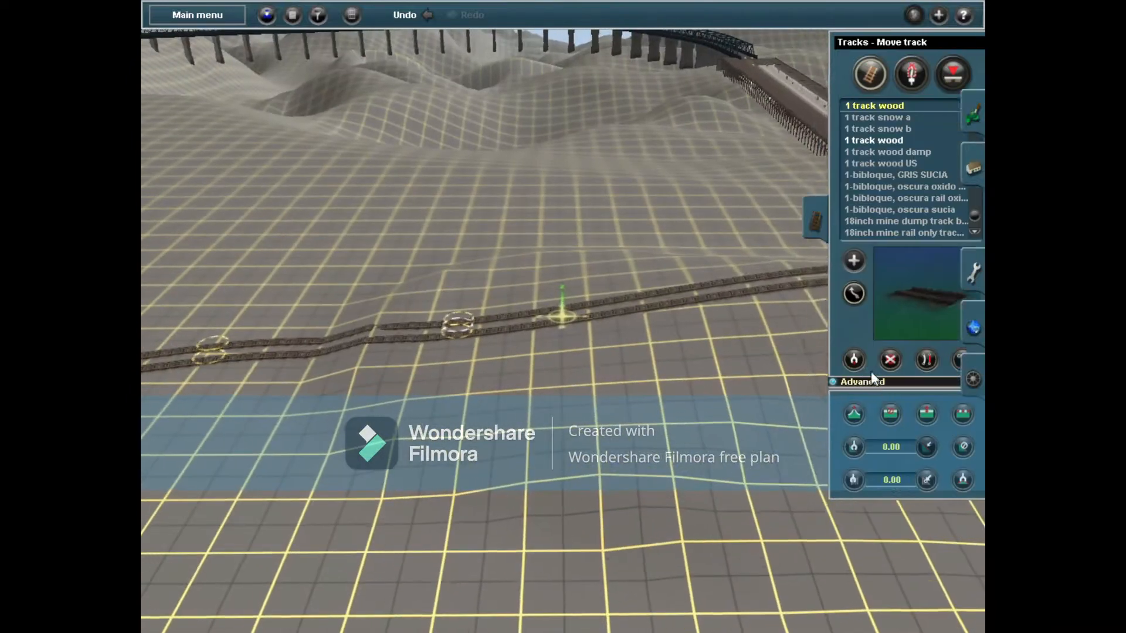
Adjust the spline height of the tracks on the raised ground between the bridge and the seaport.
{"action": "left_click", "coordinate": [871, 371]}
{"action": "right_click_drag", "start_coordinate": [489, 328], "coordinate": [589, 356]}
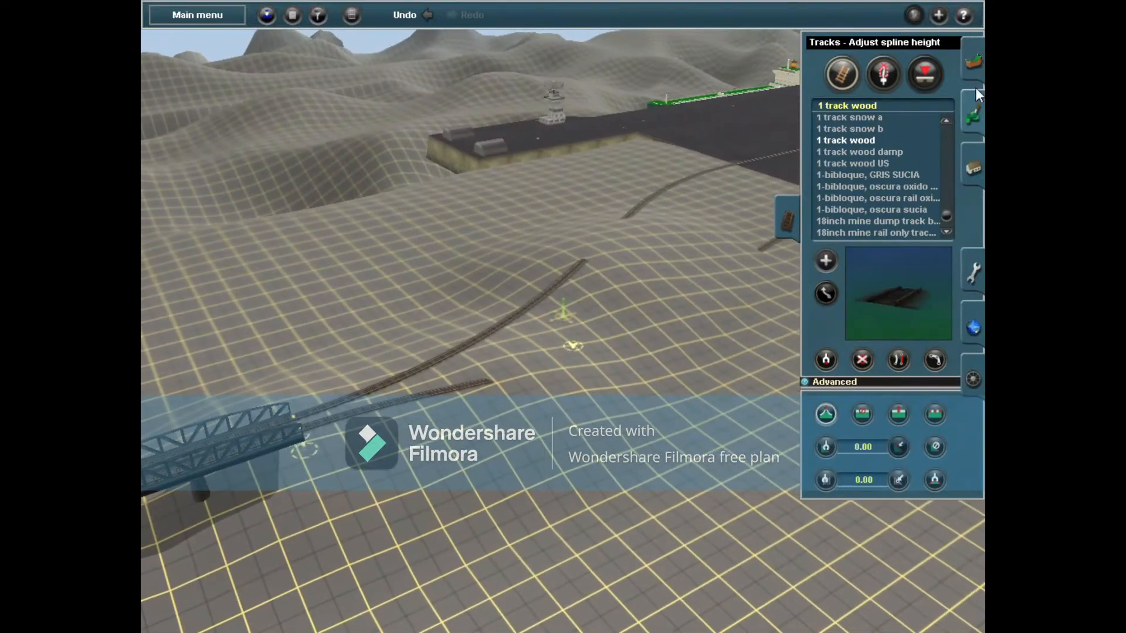
{"action": "left_click", "coordinate": [974, 67]}
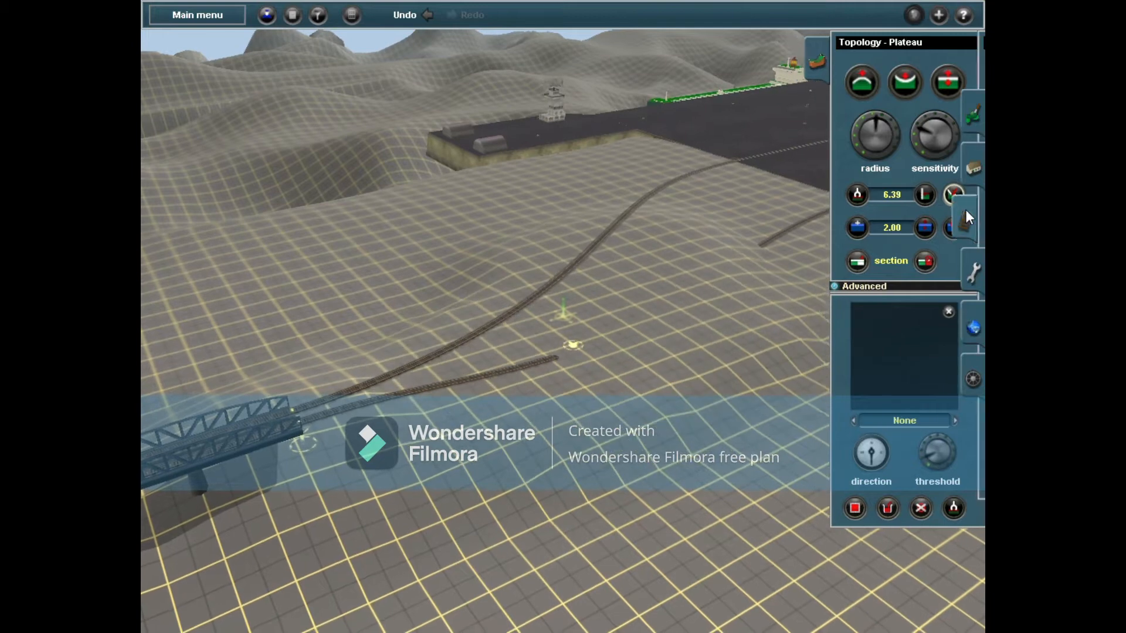
{"action": "left_click", "coordinate": [968, 212]}
{"action": "left_click_drag", "start_coordinate": [573, 345], "coordinate": [570, 318]}
{"action": "mouse_move", "coordinate": [569, 323]}
{"action": "right_mouse_down"}
{"action": "mouse_move", "coordinate": [550, 322]}
{"action": "mouse_move", "coordinate": [573, 357]}
{"action": "right_mouse_up"}
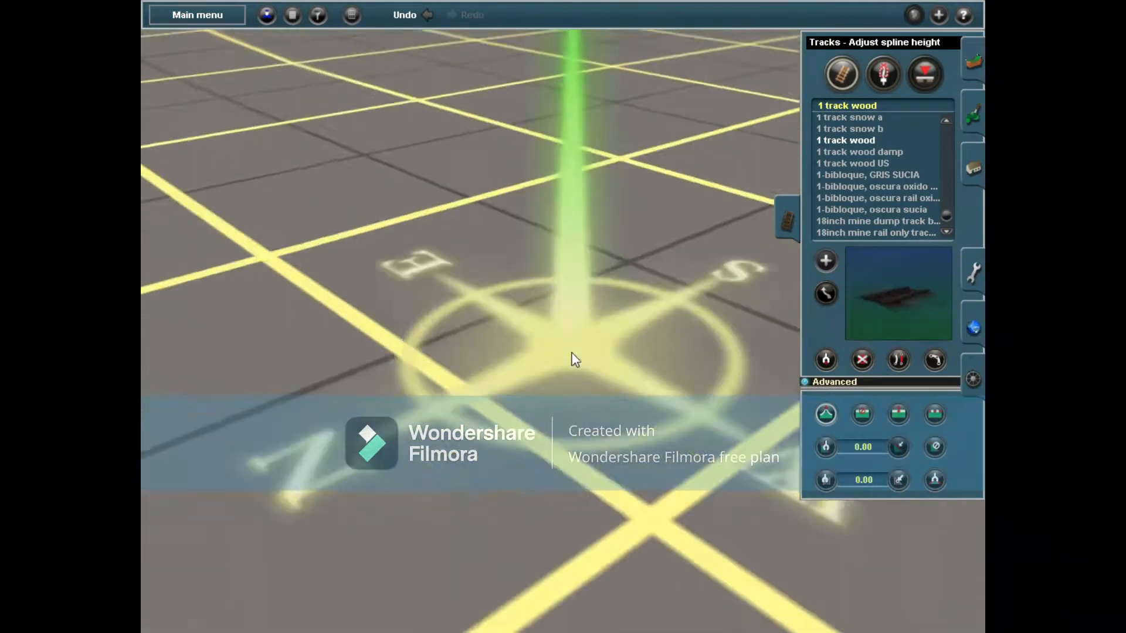
Reshape the ground beside the seaport tracks with the Height up, Plateau and Height down tools.
{"action": "left_click", "coordinate": [976, 69]}
{"action": "left_click", "coordinate": [852, 82]}
{"action": "mouse_move", "coordinate": [564, 267]}
{"action": "left_mouse_down"}
{"action": "mouse_move", "coordinate": [572, 262]}
{"action": "mouse_move", "coordinate": [385, 367]}
{"action": "left_mouse_up"}
{"action": "left_click", "coordinate": [944, 195]}
{"action": "mouse_move", "coordinate": [593, 315]}
{"action": "left_mouse_down"}
{"action": "mouse_move", "coordinate": [561, 247]}
{"action": "mouse_move", "coordinate": [675, 340]}
{"action": "left_mouse_up"}
{"action": "left_click", "coordinate": [895, 82]}
{"action": "mouse_move", "coordinate": [634, 249]}
{"action": "left_mouse_down"}
{"action": "mouse_move", "coordinate": [544, 342]}
{"action": "mouse_move", "coordinate": [522, 230]}
{"action": "mouse_move", "coordinate": [615, 301]}
{"action": "mouse_move", "coordinate": [631, 343]}
{"action": "left_mouse_up"}
{"action": "left_click", "coordinate": [940, 226]}
{"action": "mouse_move", "coordinate": [589, 304]}
{"action": "left_mouse_down"}
{"action": "mouse_move", "coordinate": [465, 340]}
{"action": "mouse_move", "coordinate": [582, 266]}
{"action": "left_mouse_up"}
Delete the partly buried track pieces between the steel bridge and the seaport.
{"action": "left_click", "coordinate": [975, 220]}
{"action": "mouse_move", "coordinate": [528, 308]}
{"action": "left_mouse_down"}
{"action": "mouse_move", "coordinate": [524, 281]}
{"action": "mouse_move", "coordinate": [524, 305]}
{"action": "left_mouse_up"}
{"action": "left_click", "coordinate": [862, 359]}
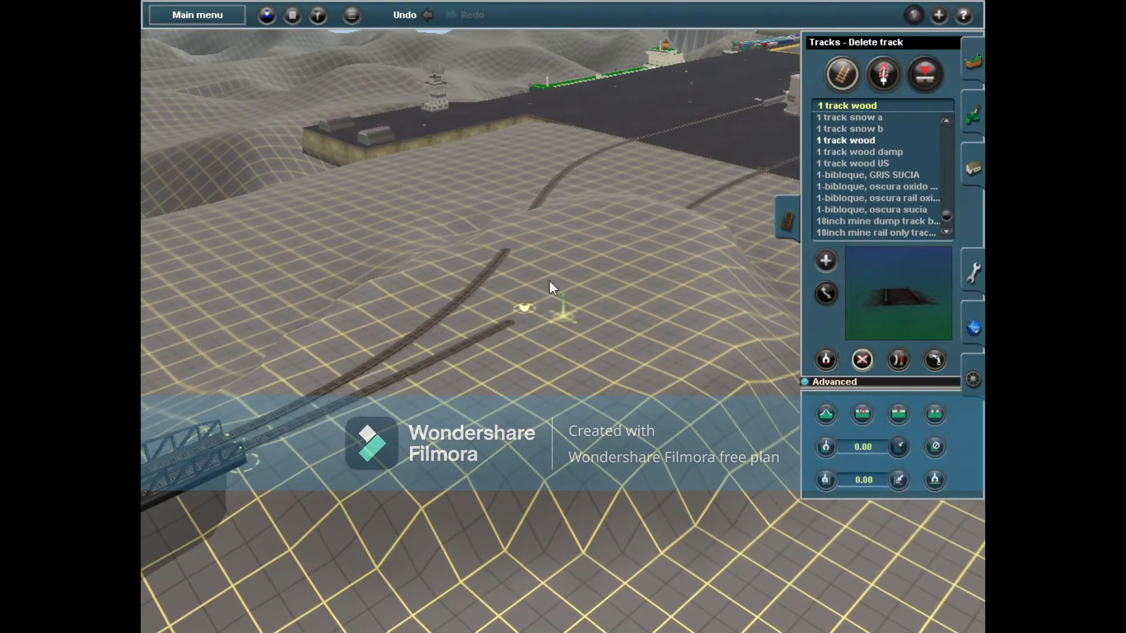
{"action": "left_click", "coordinate": [548, 281]}
{"action": "left_click", "coordinate": [506, 252]}
Lay new 1 track wood between the bridge and the seaport and adjust its spline height.
{"action": "left_click", "coordinate": [825, 261]}
{"action": "left_click", "coordinate": [524, 308]}
{"action": "right_click", "coordinate": [623, 263]}
{"action": "left_click", "coordinate": [619, 314]}
{"action": "left_click", "coordinate": [821, 410]}
{"action": "mouse_move", "coordinate": [451, 407]}
{"action": "left_mouse_down"}
{"action": "mouse_move", "coordinate": [453, 394]}
{"action": "mouse_move", "coordinate": [462, 434]}
{"action": "mouse_move", "coordinate": [460, 402]}
{"action": "left_mouse_up"}
Add another piece of 1 track wood to the seaport line and adjust its spline height.
{"action": "left_click", "coordinate": [826, 261]}
{"action": "left_click", "coordinate": [617, 315]}
{"action": "right_click", "coordinate": [650, 288]}
{"action": "key", "text": "Right"}
{"action": "left_click", "coordinate": [512, 278]}
{"action": "left_click", "coordinate": [826, 414]}
{"action": "right_click", "coordinate": [323, 240]}
{"action": "key", "text": "Left"}
Try to extend the second seaport track toward the steel bridge.
{"action": "left_click", "coordinate": [826, 260]}
{"action": "left_click", "coordinate": [680, 237]}
{"action": "right_click", "coordinate": [411, 440]}
{"action": "key", "text": "Left"}
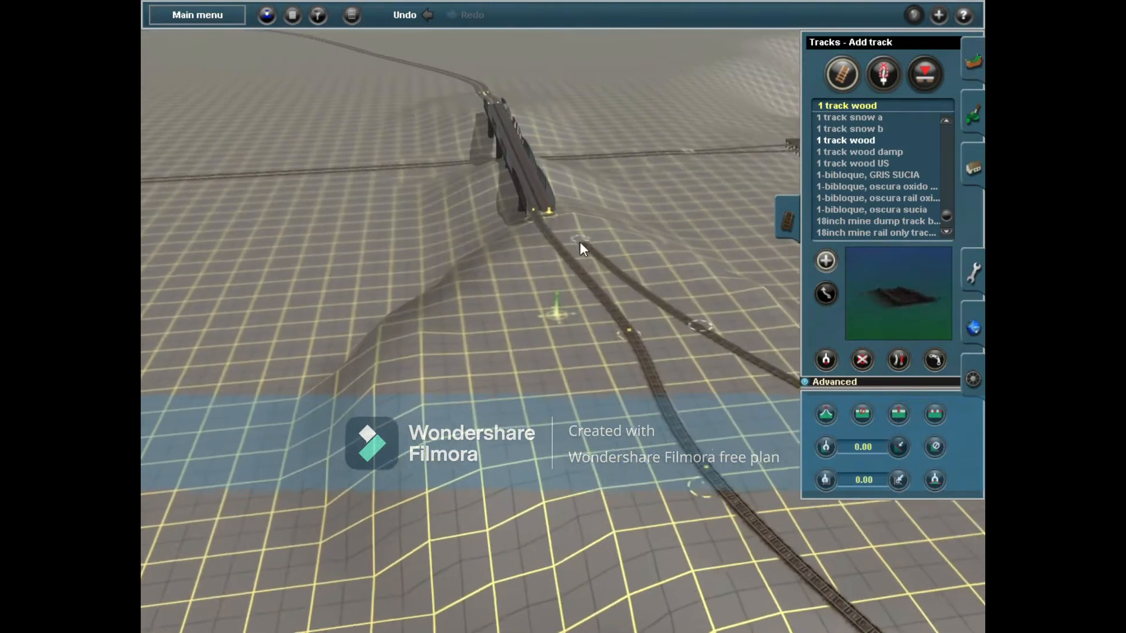
{"action": "key", "text": "ctrl+z"}
Lay 1 track wood from the second seaport track's end to the steel bridge's free track end.
{"action": "left_click", "coordinate": [709, 330]}
{"action": "left_click", "coordinate": [551, 212]}
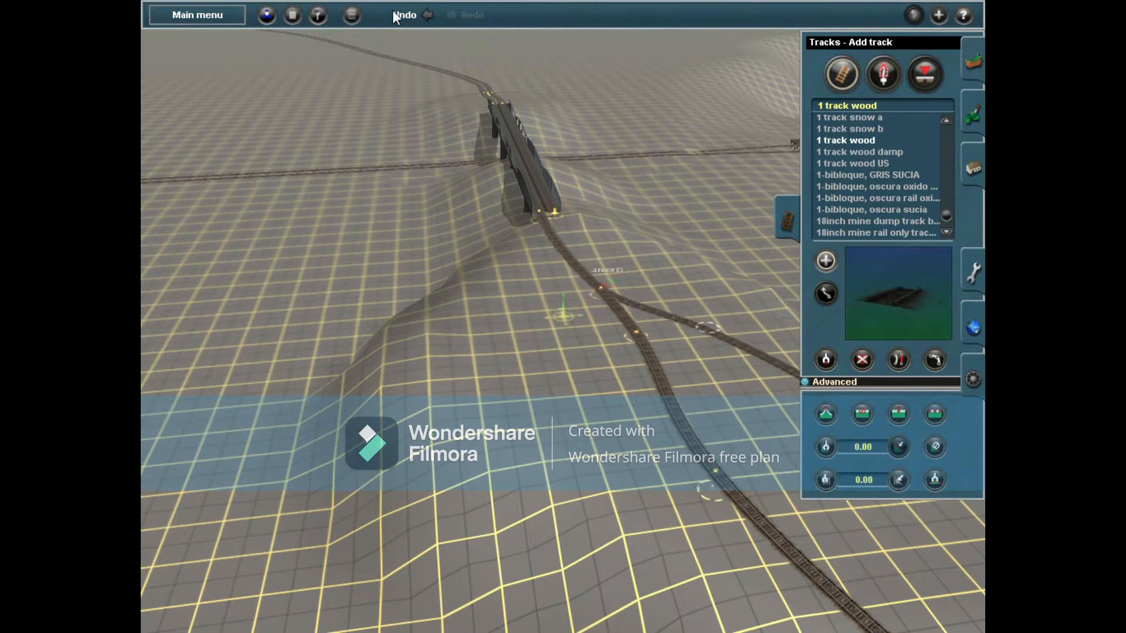
{"action": "right_click", "coordinate": [760, 338]}
{"action": "key", "text": "Right"}
{"action": "right_click", "coordinate": [550, 290]}
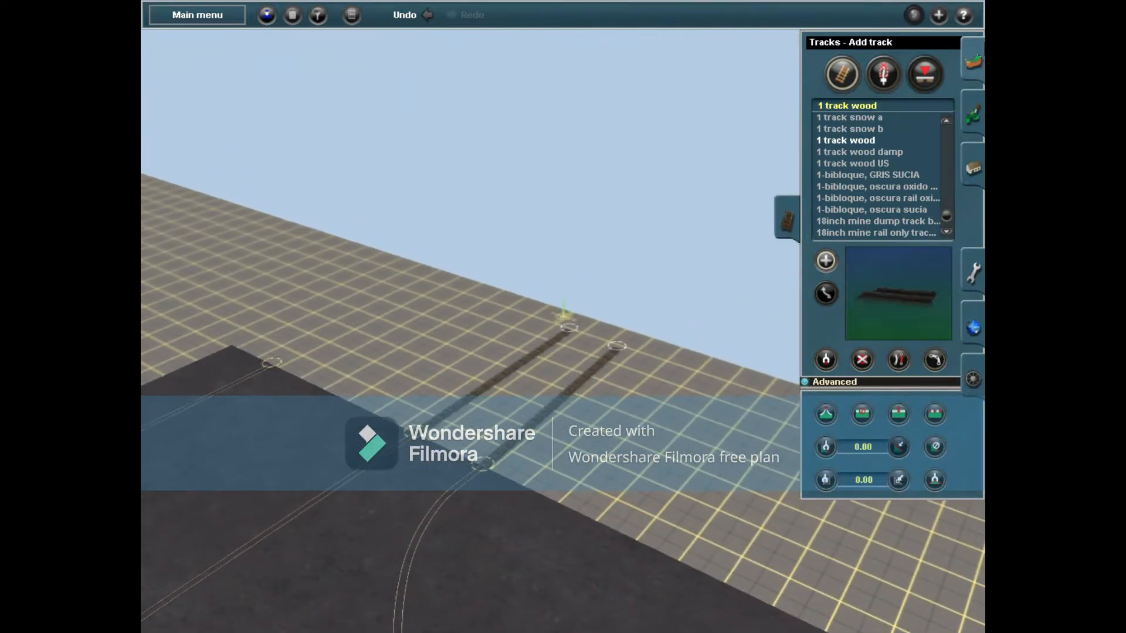
{"action": "left_click", "coordinate": [974, 116]}
{"action": "left_click", "coordinate": [973, 168]}
{"action": "left_click", "coordinate": [973, 221]}
{"action": "left_click", "coordinate": [974, 61]}
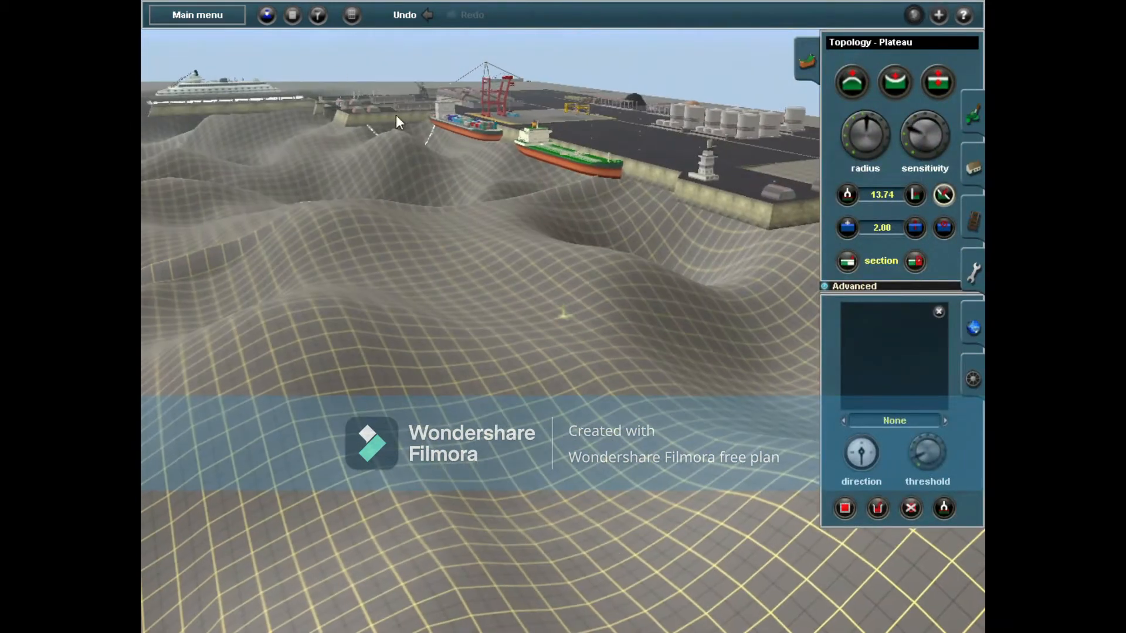
Save the route.
{"action": "left_click", "coordinate": [197, 15]}
{"action": "left_click", "coordinate": [176, 55]}
{"action": "left_click", "coordinate": [602, 409]}
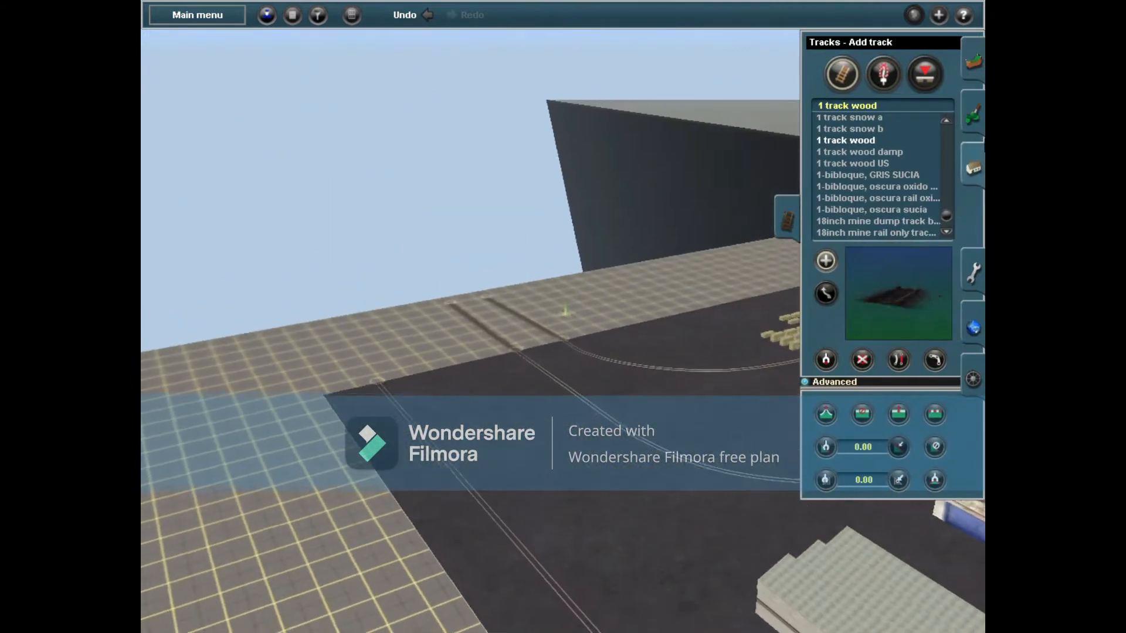
Add terrain sections along the map edge beyond the two track stubs leaving the seaport.
{"action": "left_click", "coordinate": [975, 163]}
{"action": "left_click", "coordinate": [973, 61]}
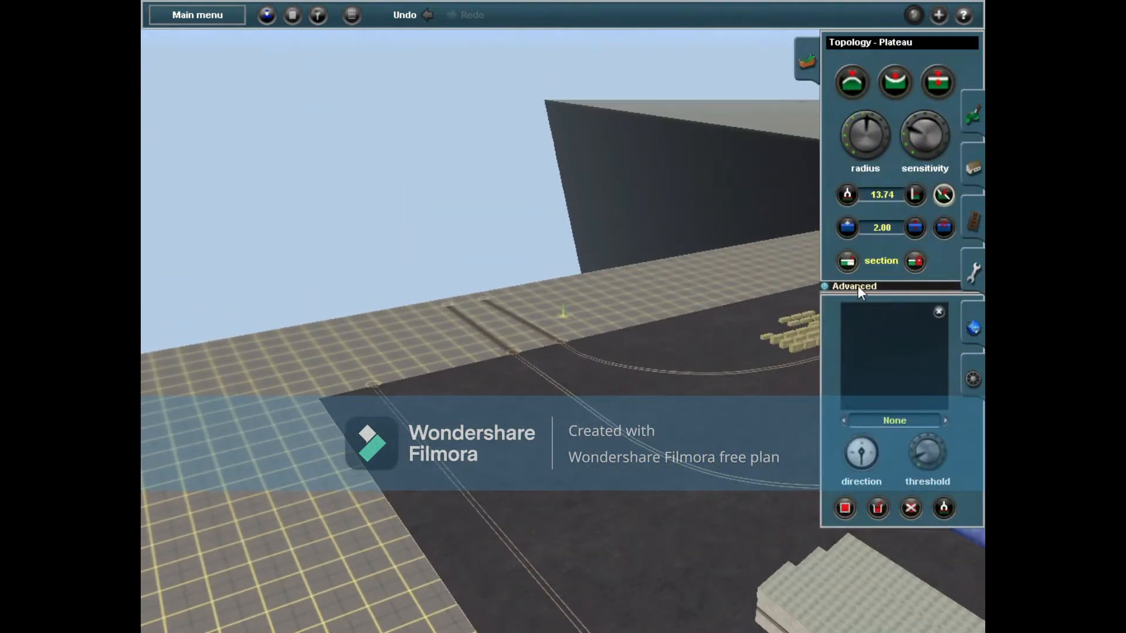
{"action": "left_click", "coordinate": [857, 286]}
{"action": "left_click", "coordinate": [847, 261]}
{"action": "left_click", "coordinate": [658, 203]}
{"action": "left_click", "coordinate": [180, 278]}
{"action": "key", "text": "Left"}
Survey the route's terrain strips on the mini map and travel to the passenger station.
{"action": "left_click", "coordinate": [197, 15]}
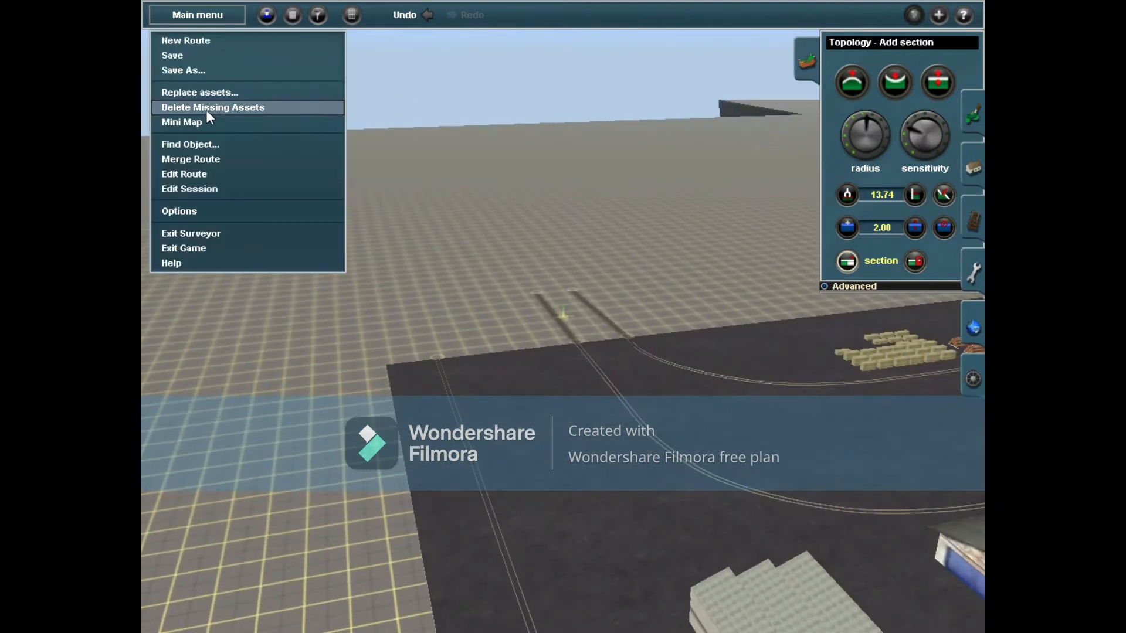
{"action": "left_click", "coordinate": [203, 120]}
{"action": "scroll", "coordinate": [533, 261], "scroll_direction": "down", "scroll_amount": 3}
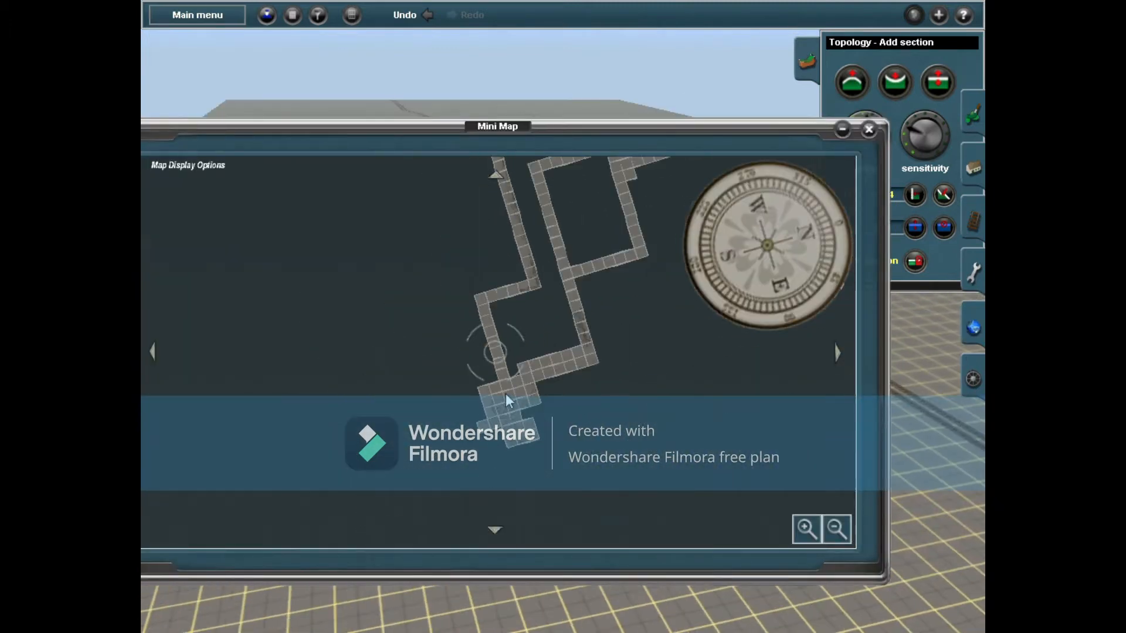
{"action": "left_click", "coordinate": [471, 221]}
{"action": "left_click", "coordinate": [457, 179]}
{"action": "left_click", "coordinate": [488, 349]}
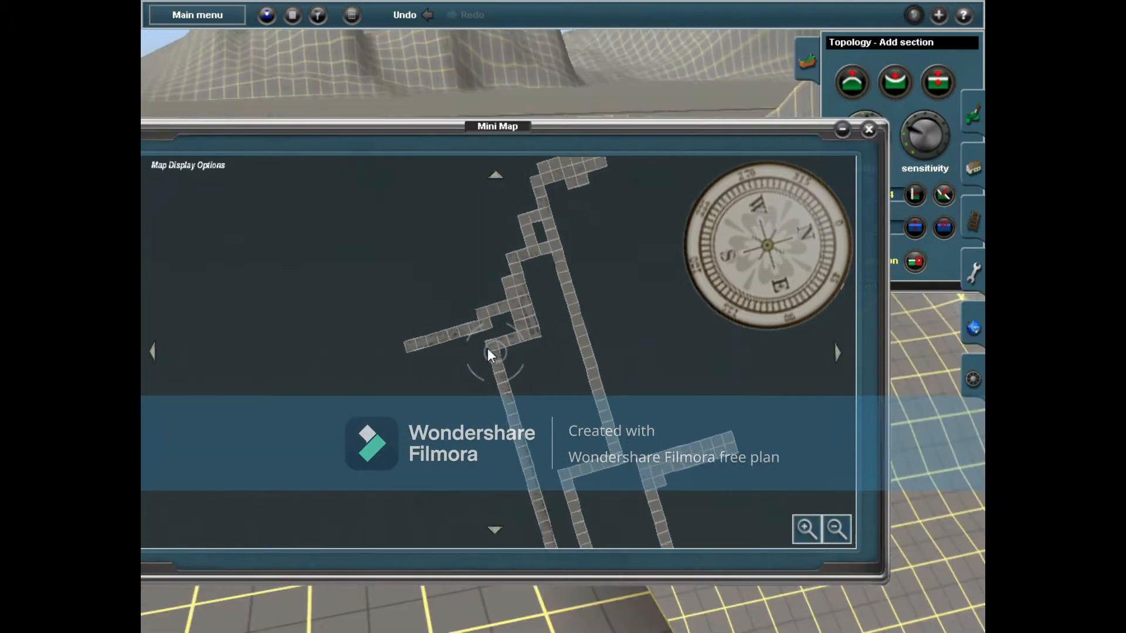
{"action": "left_click", "coordinate": [476, 330]}
{"action": "left_click", "coordinate": [517, 382]}
{"action": "left_click", "coordinate": [533, 440]}
{"action": "left_click", "coordinate": [579, 428]}
{"action": "left_click", "coordinate": [580, 283]}
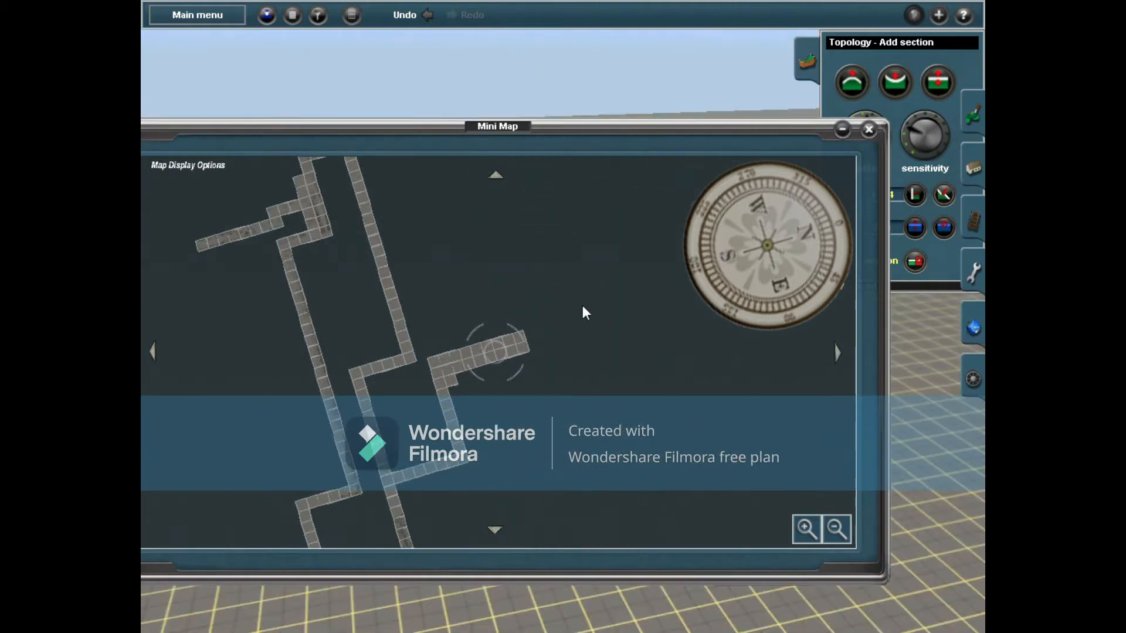
{"action": "scroll", "coordinate": [528, 335], "scroll_direction": "up", "scroll_amount": 3}
{"action": "left_click", "coordinate": [634, 277]}
{"action": "key", "text": "ctrl+m"}
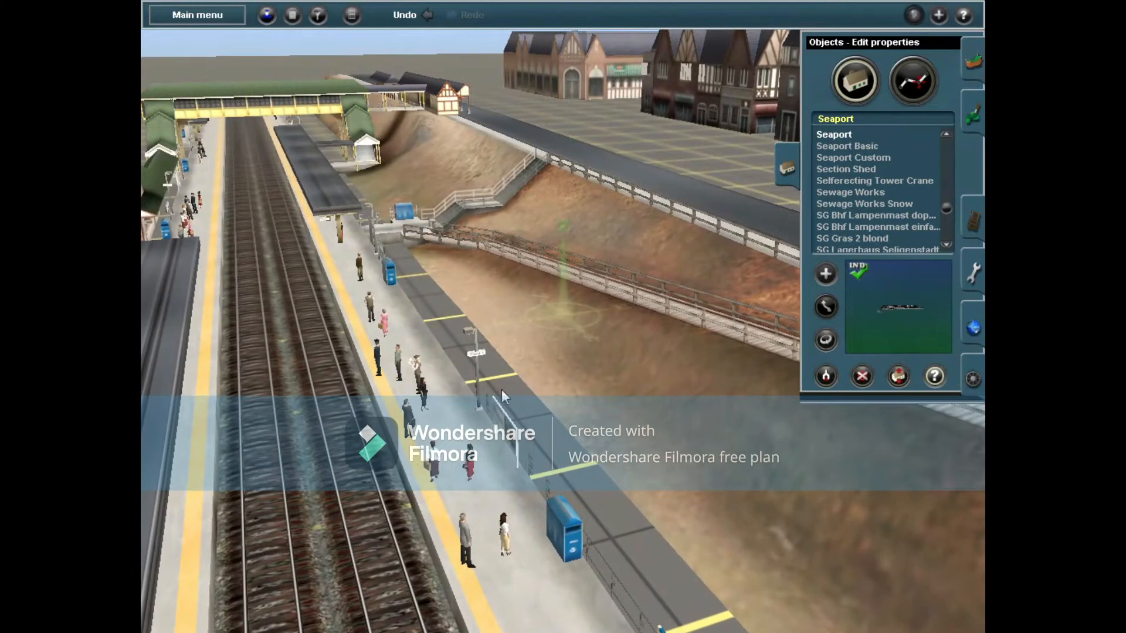
Edit the passenger station's settings in its properties and apply them.
{"action": "left_click", "coordinate": [461, 407]}
{"action": "left_click", "coordinate": [472, 220]}
{"action": "left_click", "coordinate": [509, 419]}
{"action": "left_click", "coordinate": [470, 300]}
{"action": "left_click", "coordinate": [507, 421]}
{"action": "left_click", "coordinate": [463, 233]}
{"action": "left_click", "coordinate": [550, 256]}
{"action": "left_click", "coordinate": [509, 419]}
{"action": "left_click", "coordinate": [466, 312]}
{"action": "left_click", "coordinate": [554, 256]}
{"action": "left_click", "coordinate": [509, 420]}
{"action": "left_click", "coordinate": [472, 259]}
{"action": "left_click", "coordinate": [637, 308]}
{"action": "left_click", "coordinate": [599, 341]}
{"action": "left_click", "coordinate": [472, 338]}
{"action": "left_click", "coordinate": [636, 308]}
{"action": "left_click", "coordinate": [599, 341]}
{"action": "left_click", "coordinate": [743, 468]}
Extend both 1 track wood tracks from their open ends across the newly added terrain.
{"action": "scroll", "coordinate": [744, 466], "scroll_direction": "down", "scroll_amount": 5}
{"action": "right_click_drag", "start_coordinate": [720, 316], "coordinate": [558, 486]}
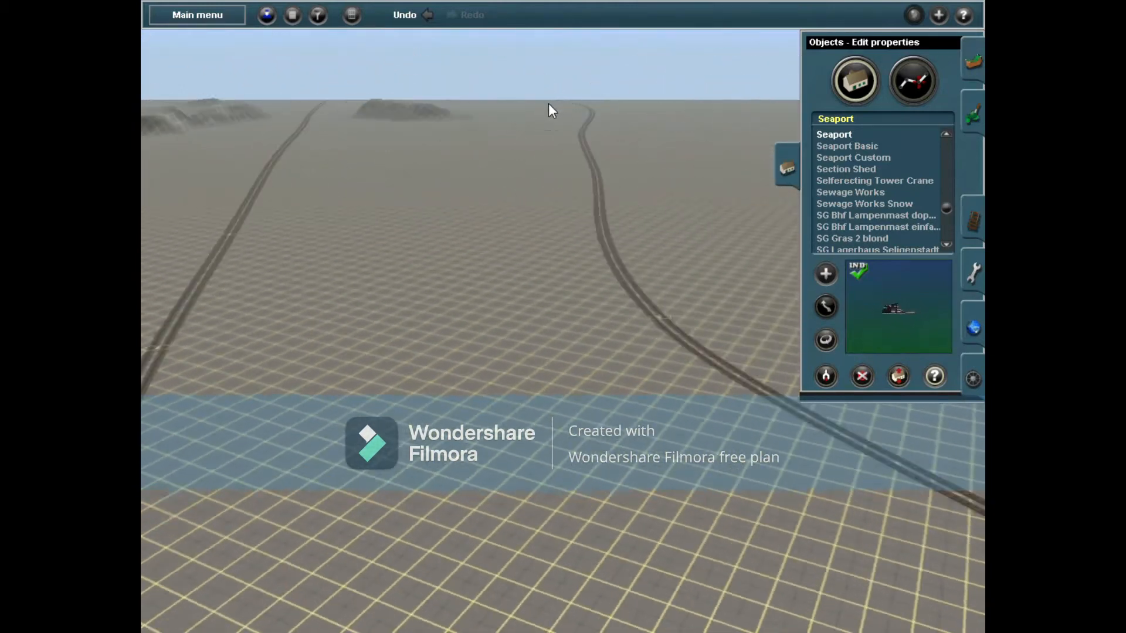
{"action": "key", "text": "F4"}
{"action": "left_click_drag", "start_coordinate": [546, 455], "coordinate": [590, 304]}
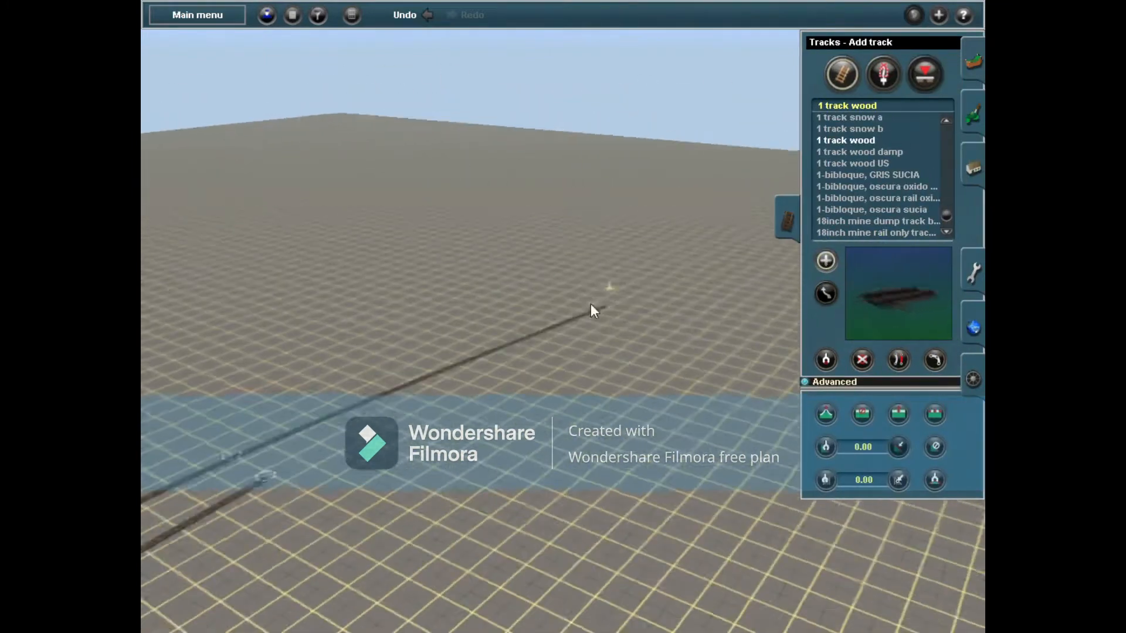
{"action": "left_click_drag", "start_coordinate": [251, 546], "coordinate": [572, 326]}
Check the route layout on the mini map and add terrain at the map edge ahead of the double track.
{"action": "left_click", "coordinate": [292, 14]}
{"action": "scroll", "coordinate": [526, 316], "scroll_direction": "down", "scroll_amount": 5}
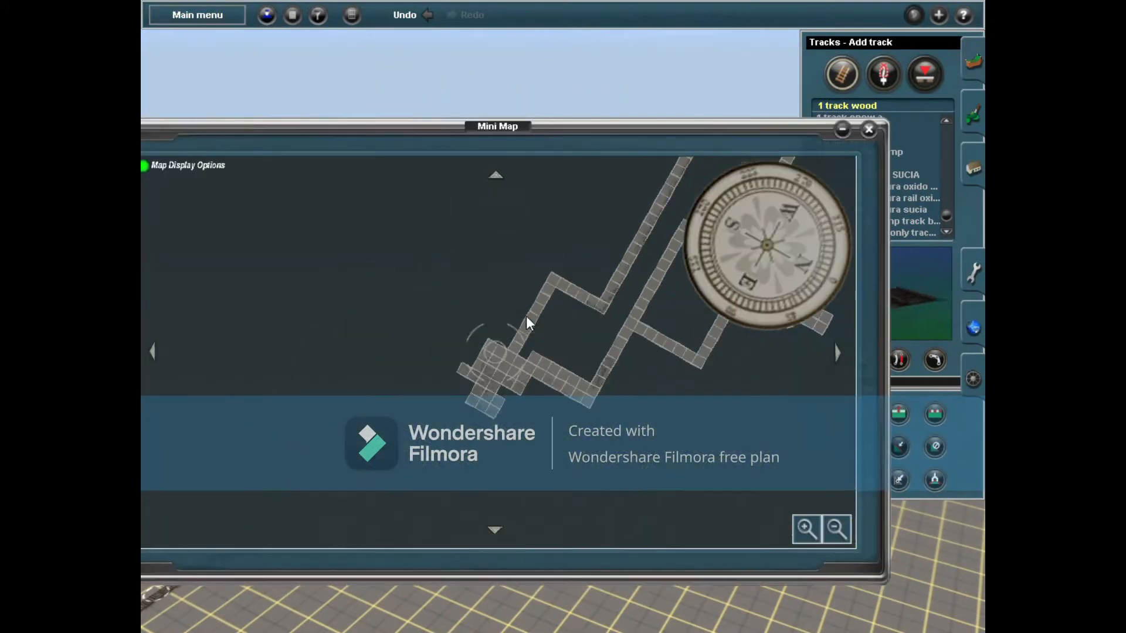
{"action": "scroll", "coordinate": [526, 340], "scroll_direction": "up", "scroll_amount": 3}
{"action": "left_click", "coordinate": [566, 312]}
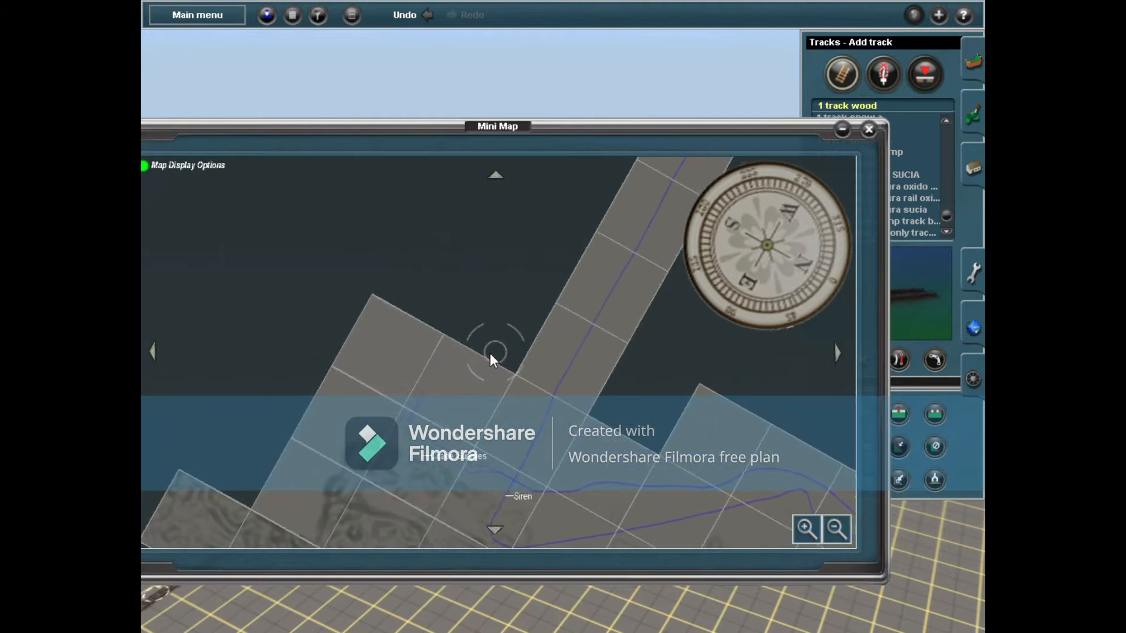
{"action": "scroll", "coordinate": [492, 352], "scroll_direction": "down", "scroll_amount": 3}
{"action": "key", "text": "ctrl+m"}
{"action": "key", "text": "Right"}
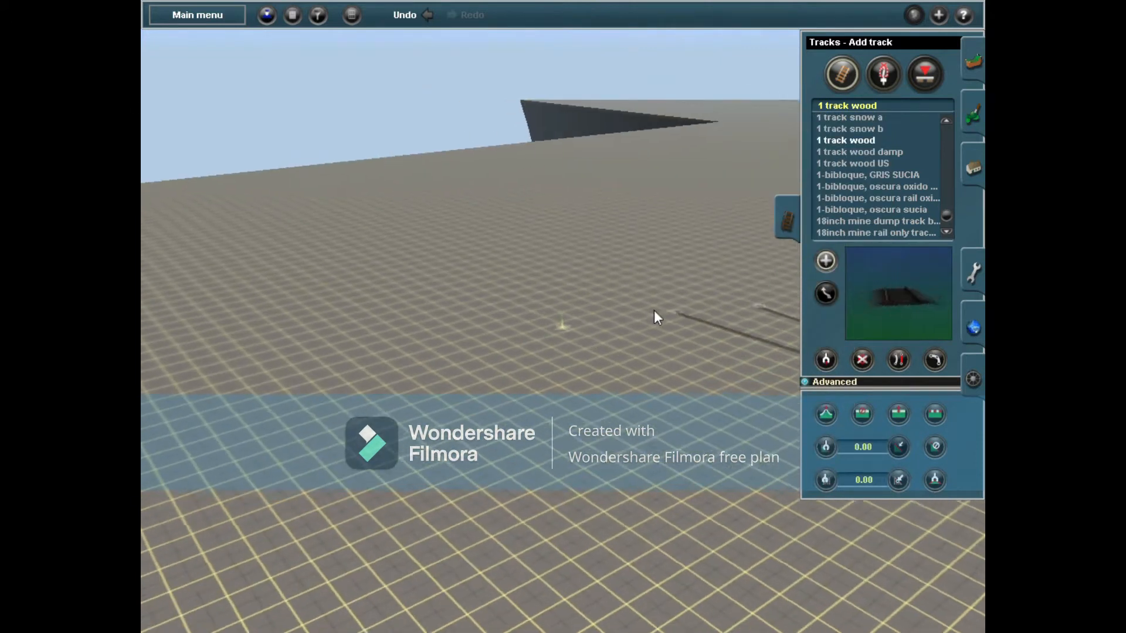
{"action": "right_click", "coordinate": [505, 188]}
{"action": "right_click", "coordinate": [656, 312]}
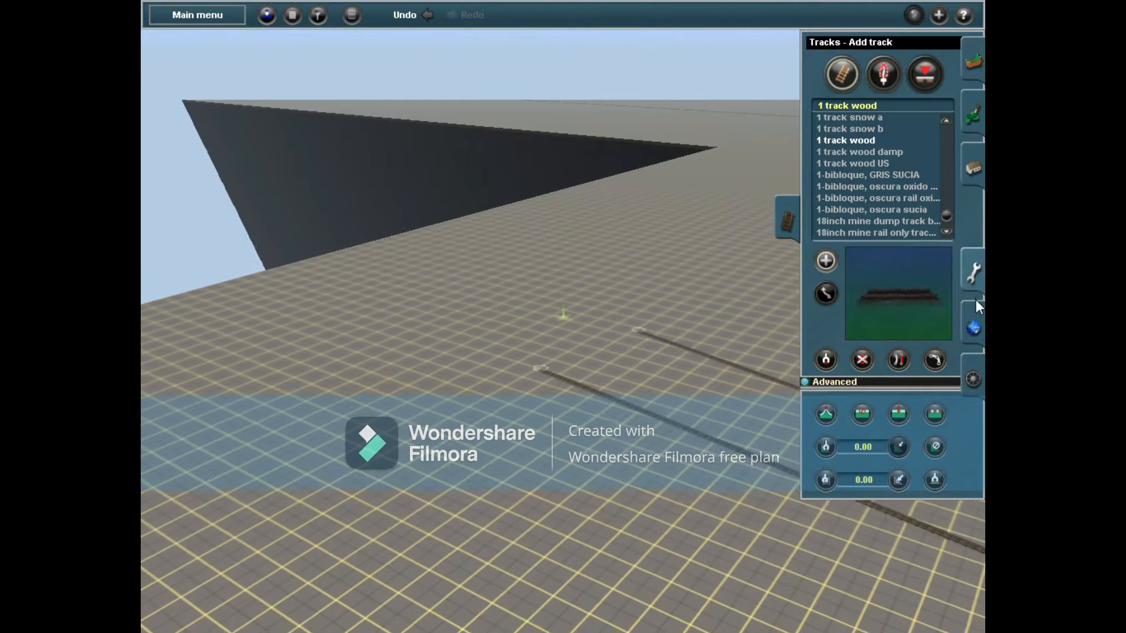
{"action": "left_click", "coordinate": [973, 62]}
{"action": "left_click", "coordinate": [406, 217]}
{"action": "right_click", "coordinate": [529, 271]}
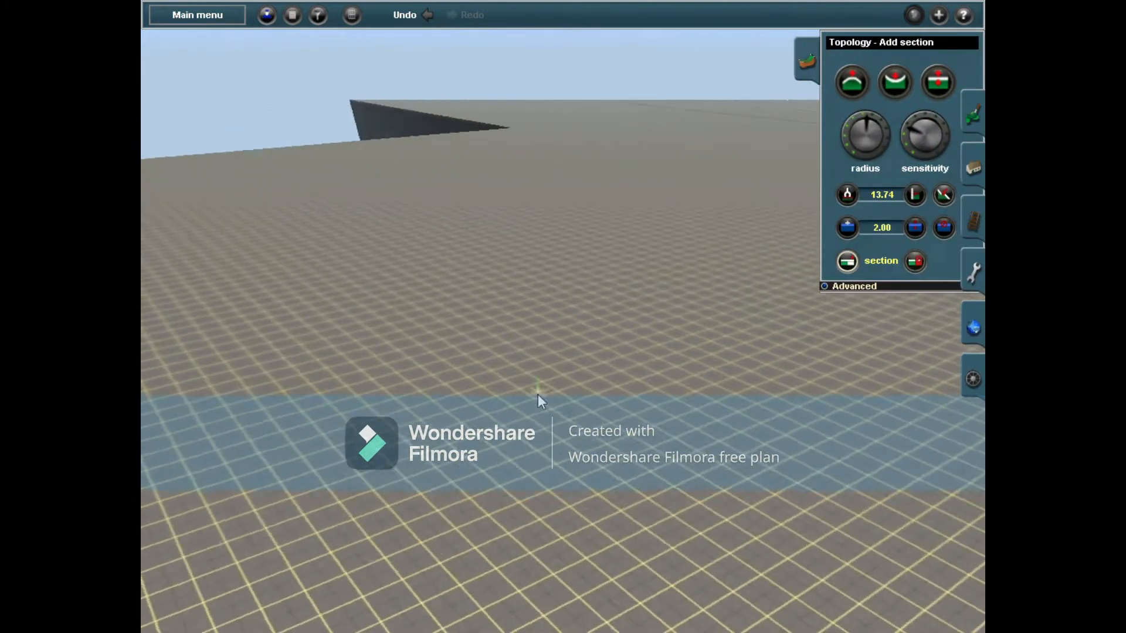
Undo the last terrain edit and narrow the mini map window.
{"action": "left_click", "coordinate": [197, 15]}
{"action": "left_click", "coordinate": [182, 122]}
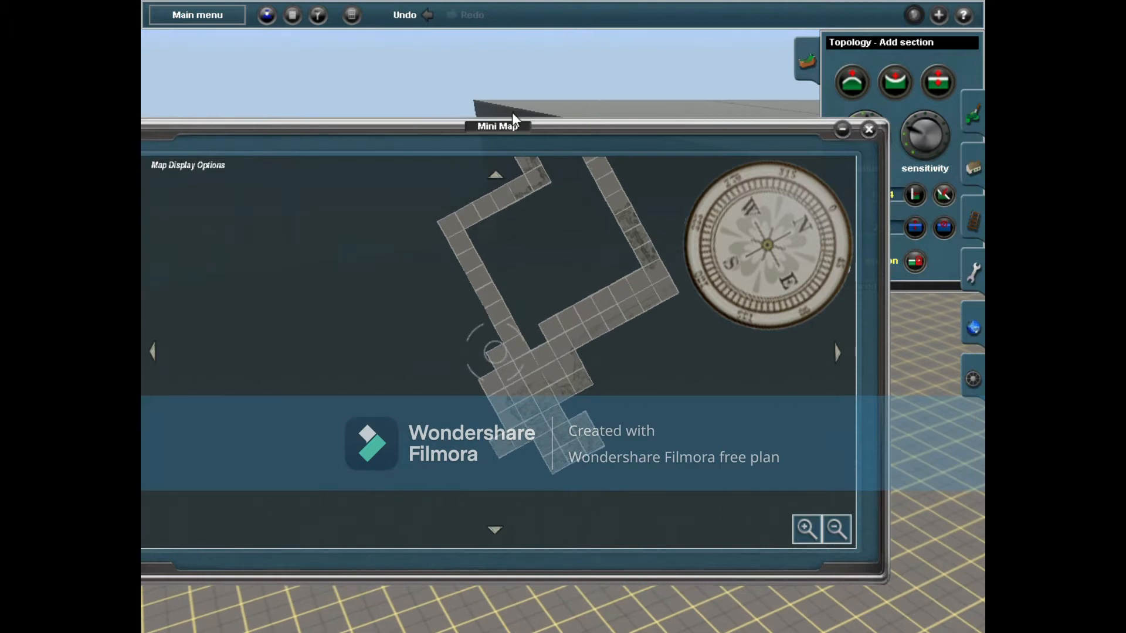
{"action": "mouse_move", "coordinate": [577, 188]}
{"action": "right_mouse_down"}
{"action": "mouse_move", "coordinate": [618, 233]}
{"action": "mouse_move", "coordinate": [613, 286]}
{"action": "mouse_move", "coordinate": [506, 307]}
{"action": "mouse_move", "coordinate": [617, 314]}
{"action": "mouse_move", "coordinate": [545, 334]}
{"action": "mouse_move", "coordinate": [616, 214]}
{"action": "mouse_move", "coordinate": [557, 124]}
{"action": "mouse_move", "coordinate": [569, 124]}
{"action": "mouse_move", "coordinate": [568, 108]}
{"action": "mouse_move", "coordinate": [622, 231]}
{"action": "mouse_move", "coordinate": [540, 107]}
{"action": "mouse_move", "coordinate": [575, 84]}
{"action": "mouse_move", "coordinate": [522, 269]}
{"action": "mouse_move", "coordinate": [565, 170]}
{"action": "mouse_move", "coordinate": [556, 76]}
{"action": "mouse_move", "coordinate": [565, 164]}
{"action": "mouse_move", "coordinate": [490, 251]}
{"action": "mouse_move", "coordinate": [558, 109]}
{"action": "mouse_move", "coordinate": [784, 281]}
{"action": "mouse_move", "coordinate": [504, 190]}
{"action": "mouse_move", "coordinate": [508, 125]}
{"action": "mouse_move", "coordinate": [565, 103]}
{"action": "mouse_move", "coordinate": [598, 410]}
{"action": "mouse_move", "coordinate": [434, 8]}
{"action": "right_mouse_up"}
{"action": "left_click", "coordinate": [429, 11]}
{"action": "right_click_drag", "start_coordinate": [547, 194], "coordinate": [425, 274]}
{"action": "left_click_drag", "start_coordinate": [420, 273], "coordinate": [784, 274]}
Locate Bruce Wayne Airport on the mini map and inspect the terrain around it.
{"action": "scroll", "coordinate": [425, 327], "scroll_direction": "down", "scroll_amount": 2}
{"action": "scroll", "coordinate": [445, 365], "scroll_direction": "up", "scroll_amount": 5}
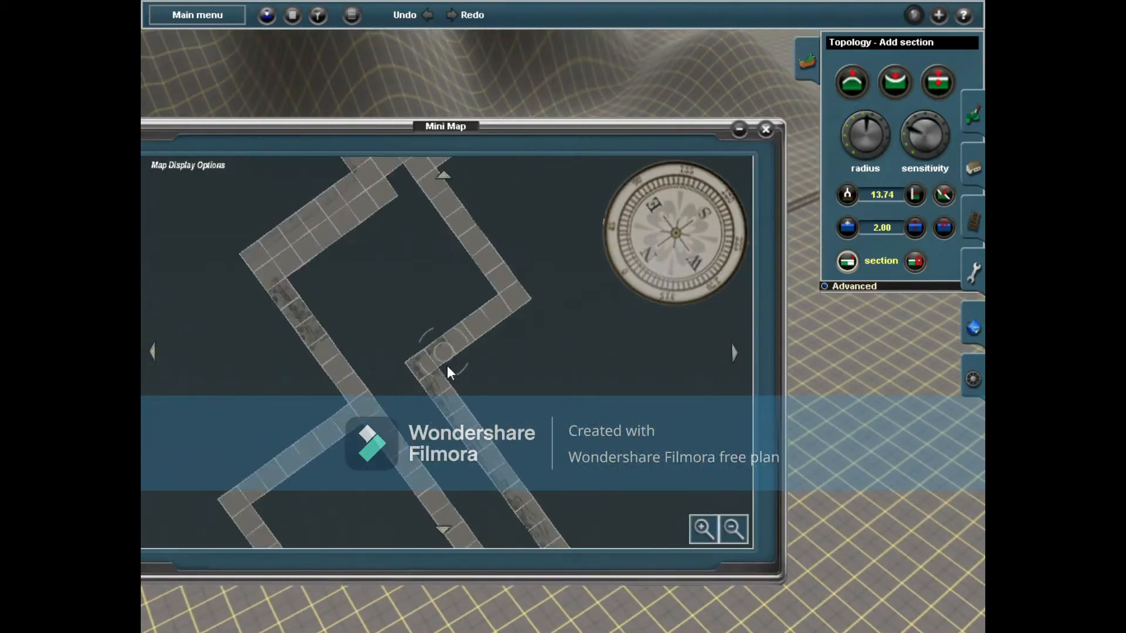
{"action": "left_click", "coordinate": [534, 297]}
{"action": "left_click", "coordinate": [501, 277]}
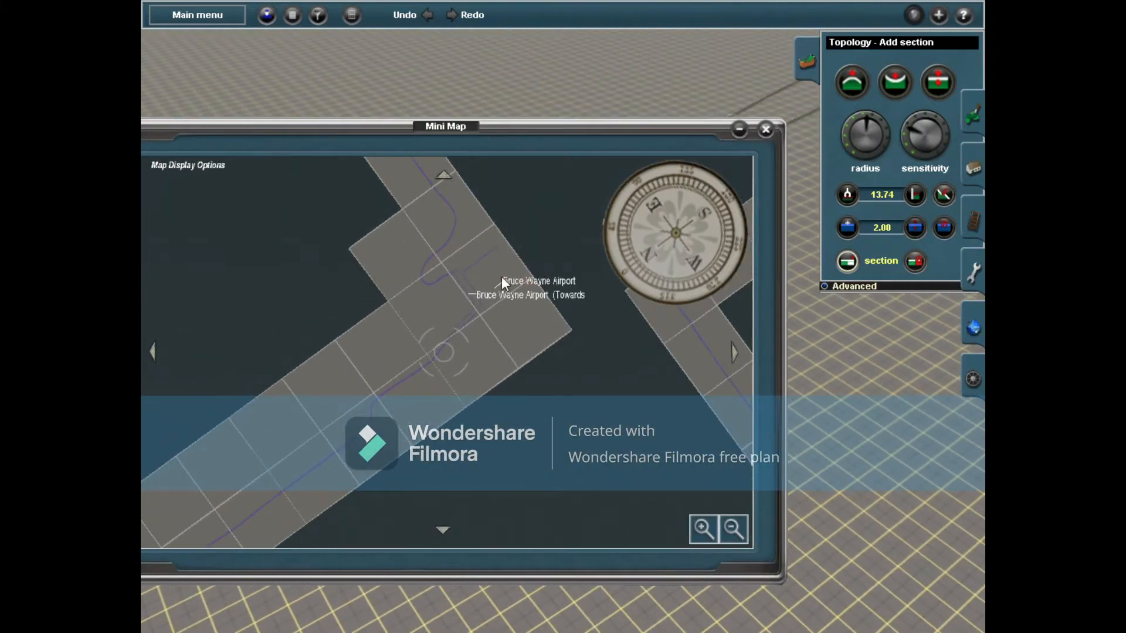
{"action": "left_click", "coordinate": [501, 274]}
{"action": "left_click", "coordinate": [739, 129]}
{"action": "right_click_drag", "start_coordinate": [435, 344], "coordinate": [821, 235]}
{"action": "left_click", "coordinate": [974, 167]}
{"action": "key", "text": "F1"}
{"action": "right_click_drag", "start_coordinate": [705, 396], "coordinate": [547, 230]}
Narrow the mini map further and add terrain sections beyond the open end of the strip.
{"action": "left_click", "coordinate": [828, 14]}
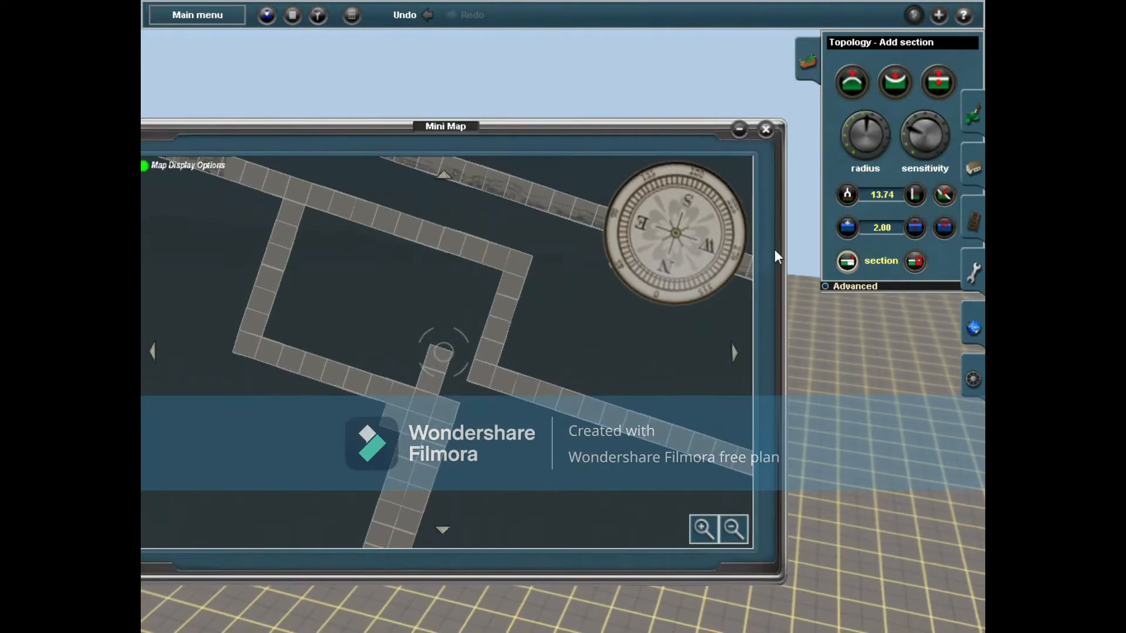
{"action": "left_click_drag", "start_coordinate": [774, 249], "coordinate": [437, 251]}
{"action": "left_click", "coordinate": [613, 224]}
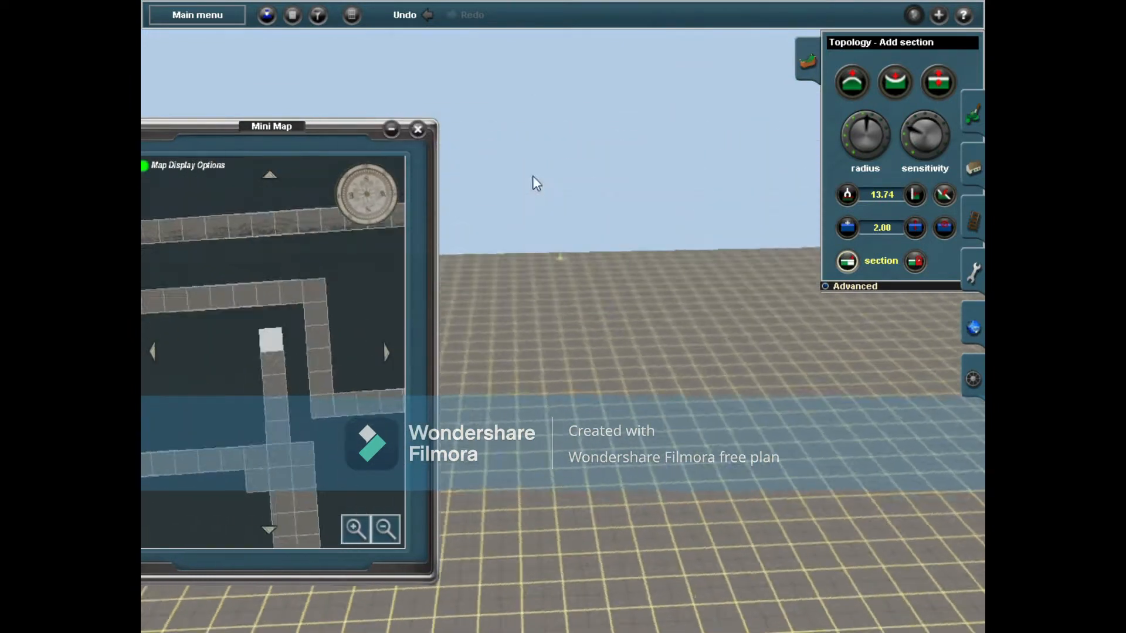
{"action": "left_click", "coordinate": [533, 174]}
{"action": "right_click", "coordinate": [561, 168]}
{"action": "left_click", "coordinate": [560, 167]}
{"action": "right_click", "coordinate": [554, 152]}
{"action": "right_click_drag", "start_coordinate": [515, 150], "coordinate": [782, 321]}
{"action": "key", "text": "Left"}
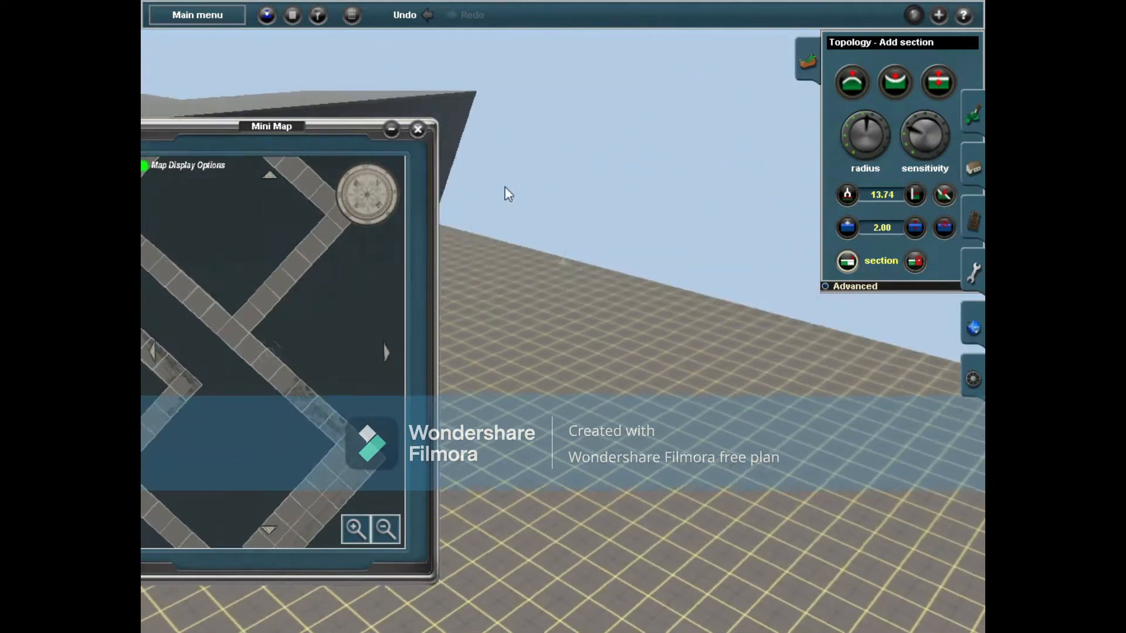
Undo the last terrain edit and delete the surplus terrain sections at the end of the strip.
{"action": "left_click", "coordinate": [428, 14]}
{"action": "right_click_drag", "start_coordinate": [594, 272], "coordinate": [968, 259]}
{"action": "left_click", "coordinate": [914, 261]}
{"action": "left_click", "coordinate": [635, 335]}
{"action": "left_click", "coordinate": [442, 342]}
{"action": "left_click", "coordinate": [635, 326]}
{"action": "left_click", "coordinate": [620, 203]}
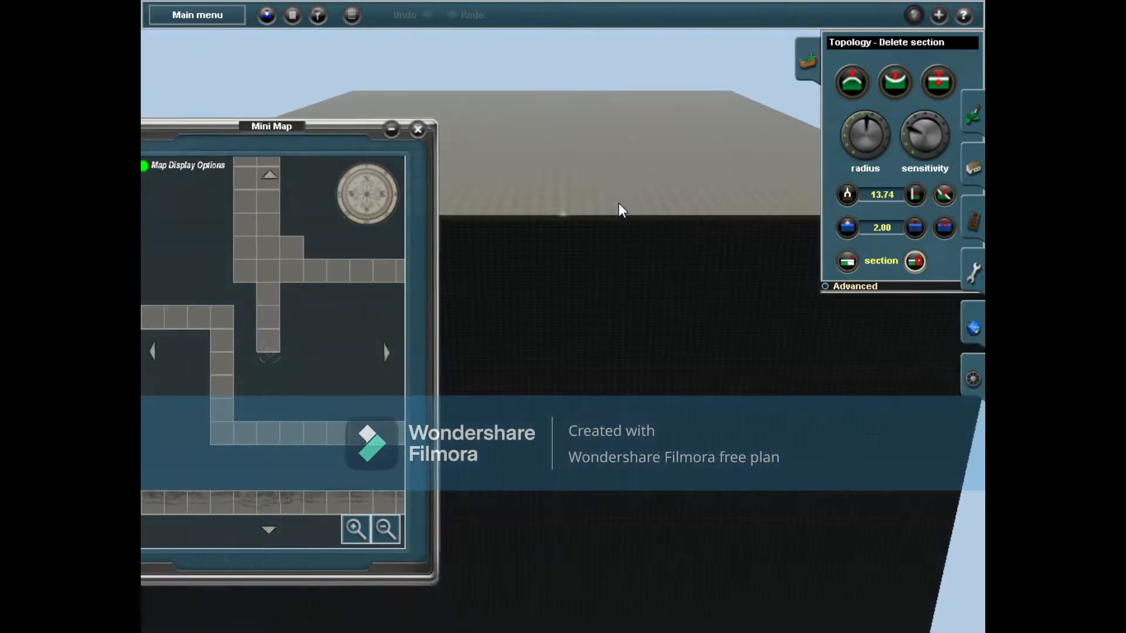
{"action": "left_click", "coordinate": [618, 201]}
{"action": "left_click", "coordinate": [617, 201]}
{"action": "left_click", "coordinate": [618, 202]}
Add terrain sections beyond the open edge of the strip.
{"action": "left_click", "coordinate": [848, 261]}
{"action": "left_click", "coordinate": [734, 397]}
{"action": "right_click_drag", "start_coordinate": [734, 397], "coordinate": [945, 213]}
{"action": "left_click", "coordinate": [558, 234]}
Delete two track pieces near the end of the double track.
{"action": "left_click", "coordinate": [971, 221]}
{"action": "right_click_drag", "start_coordinate": [757, 122], "coordinate": [614, 331]}
{"action": "left_click", "coordinate": [862, 360]}
{"action": "left_click", "coordinate": [591, 296]}
{"action": "left_click", "coordinate": [516, 240]}
Lay new double-track pieces in 1 track wood across the terrain, undoing the misplaced ones.
{"action": "left_click", "coordinate": [826, 260]}
{"action": "left_click_drag", "start_coordinate": [581, 126], "coordinate": [753, 185]}
{"action": "left_click_drag", "start_coordinate": [561, 123], "coordinate": [688, 221]}
{"action": "left_click", "coordinate": [414, 17]}
{"action": "left_click_drag", "start_coordinate": [568, 166], "coordinate": [699, 227]}
{"action": "left_click", "coordinate": [420, 132]}
Undo the latest track edits at the open end of the double track.
{"action": "right_click", "coordinate": [670, 266]}
{"action": "right_click_drag", "start_coordinate": [671, 266], "coordinate": [388, 318]}
{"action": "right_click_drag", "start_coordinate": [623, 183], "coordinate": [390, 292]}
{"action": "left_click", "coordinate": [411, 13]}
{"action": "left_click", "coordinate": [411, 13]}
{"action": "left_click", "coordinate": [411, 13]}
{"action": "right_click_drag", "start_coordinate": [586, 94], "coordinate": [528, 234]}
{"action": "left_click", "coordinate": [415, 11]}
{"action": "left_click", "coordinate": [415, 13]}
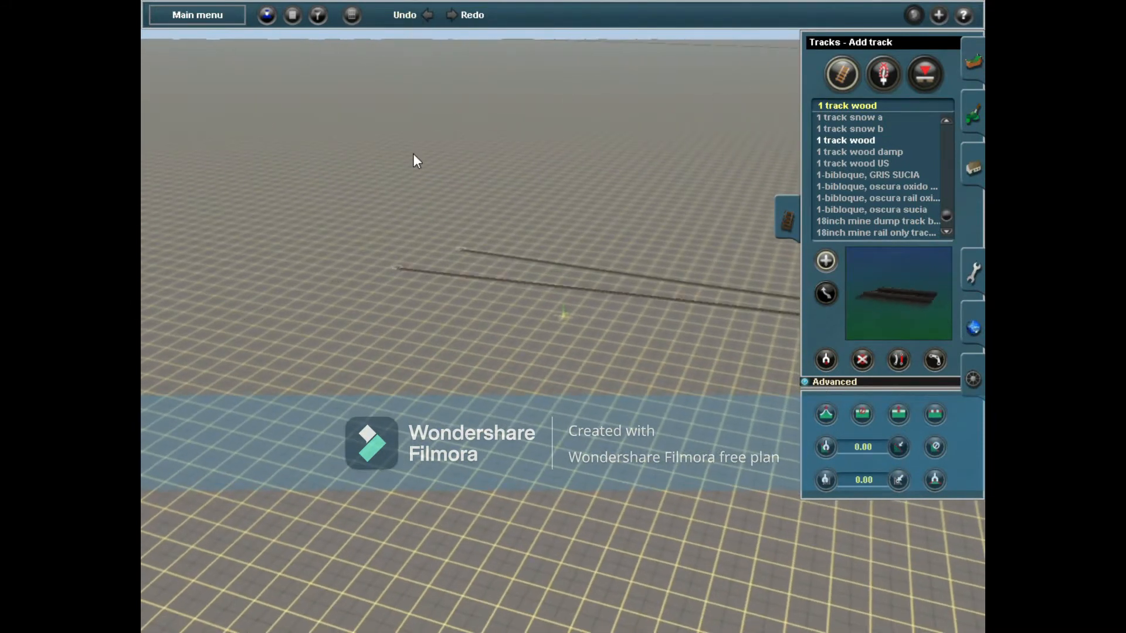
Search the objects for a turntable and place two AJS Turntables side by side beyond the open track ends.
{"action": "left_click", "coordinate": [973, 168]}
{"action": "left_click", "coordinate": [917, 120]}
{"action": "type", "text": "Tur"}
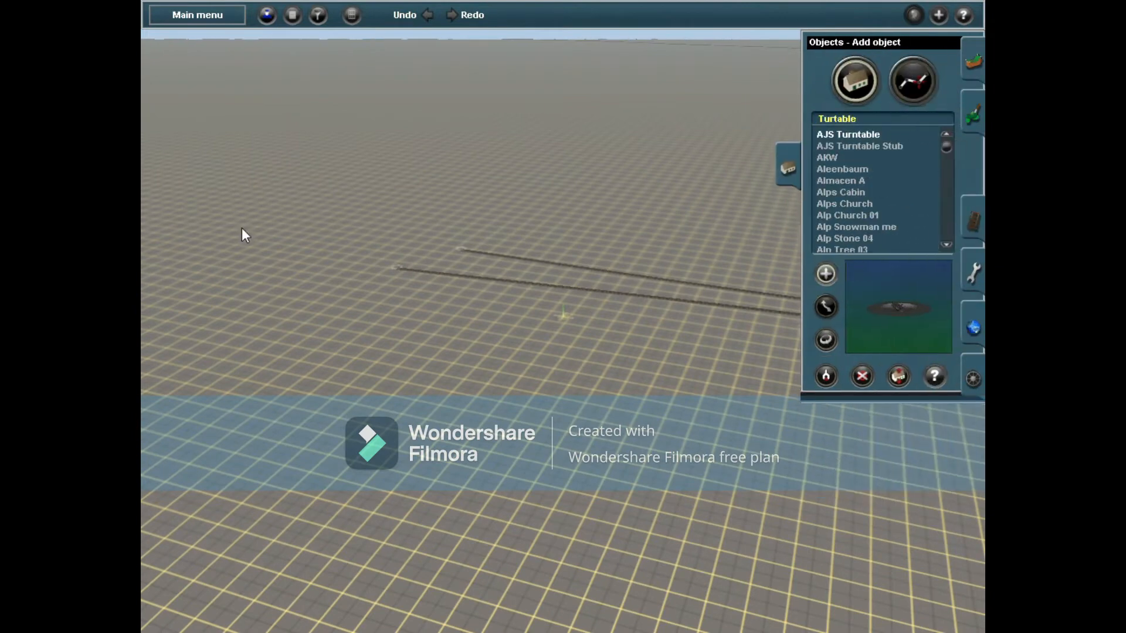
{"action": "right_click_drag", "start_coordinate": [242, 227], "coordinate": [555, 172]}
{"action": "right_click", "coordinate": [555, 172]}
{"action": "right_click", "coordinate": [549, 209]}
{"action": "right_click_drag", "start_coordinate": [550, 290], "coordinate": [561, 262]}
{"action": "left_click", "coordinate": [554, 258]}
{"action": "left_click", "coordinate": [663, 269]}
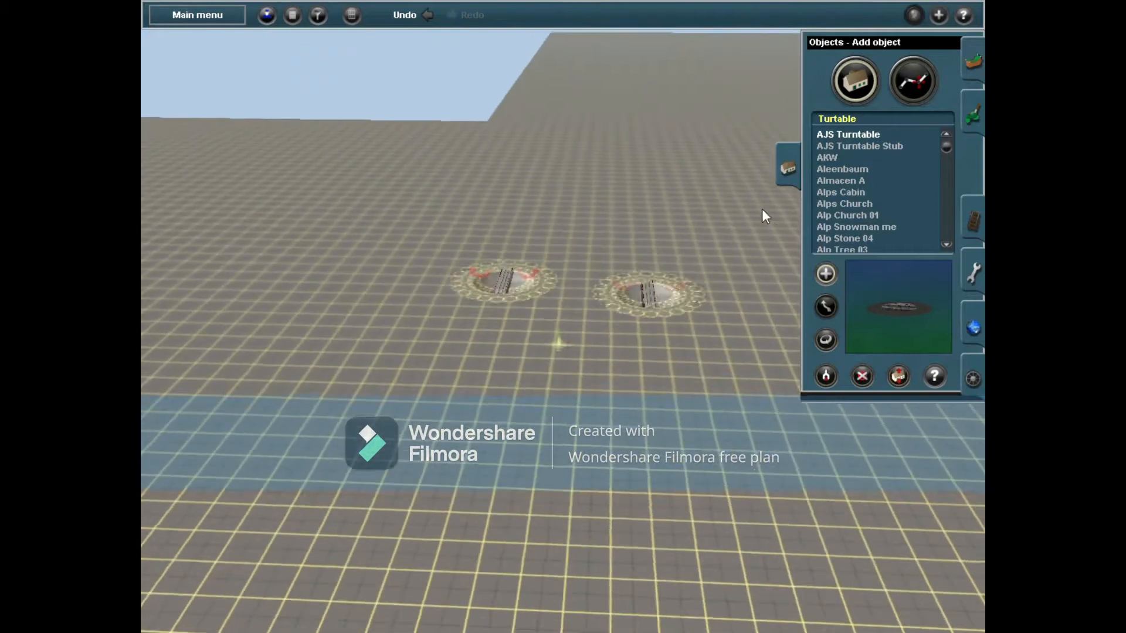
{"action": "left_click", "coordinate": [860, 146]}
{"action": "scroll", "coordinate": [874, 174], "scroll_direction": "up", "scroll_amount": 3}
{"action": "left_click", "coordinate": [867, 158]}
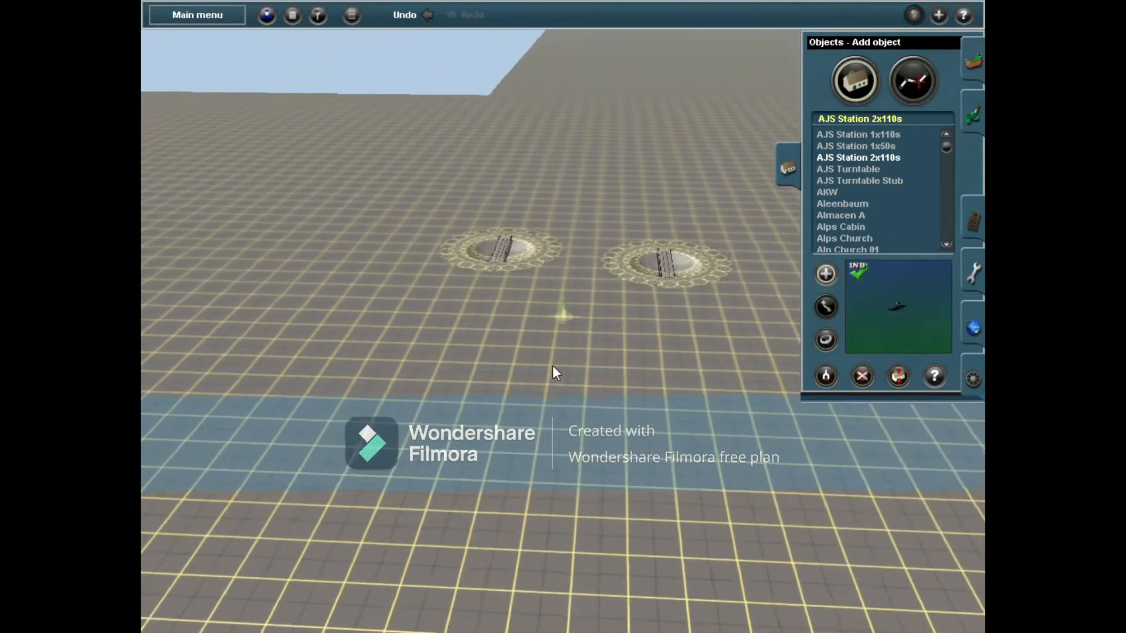
Connect the ends of the double track to the two turntables with 1 track wood.
{"action": "key", "text": "F4"}
{"action": "key", "text": "Down"}
{"action": "key", "text": "Up"}
{"action": "left_click_drag", "start_coordinate": [436, 283], "coordinate": [622, 240]}
{"action": "right_click", "coordinate": [661, 528]}
{"action": "left_click_drag", "start_coordinate": [599, 361], "coordinate": [516, 185]}
{"action": "right_click", "coordinate": [488, 172]}
{"action": "right_click", "coordinate": [610, 308]}
{"action": "scroll", "coordinate": [610, 308], "scroll_direction": "up", "scroll_amount": 3}
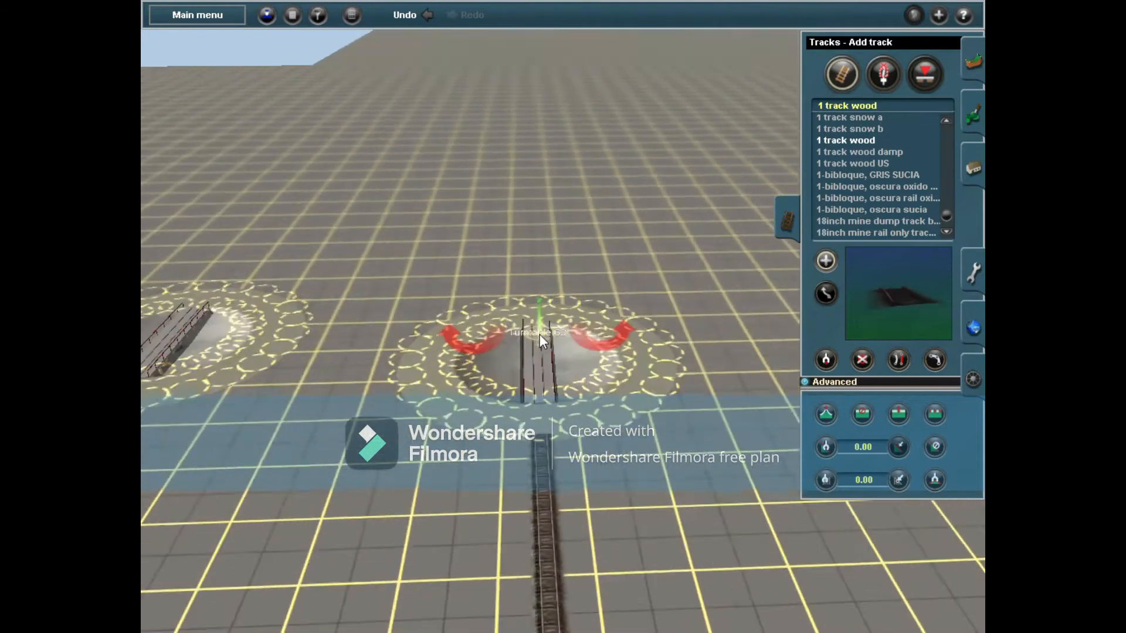
Try to lay a winding track from the far side of a turntable, and undo it.
{"action": "left_click", "coordinate": [540, 334]}
{"action": "left_click", "coordinate": [601, 245]}
{"action": "left_click", "coordinate": [688, 188]}
{"action": "right_click", "coordinate": [687, 189]}
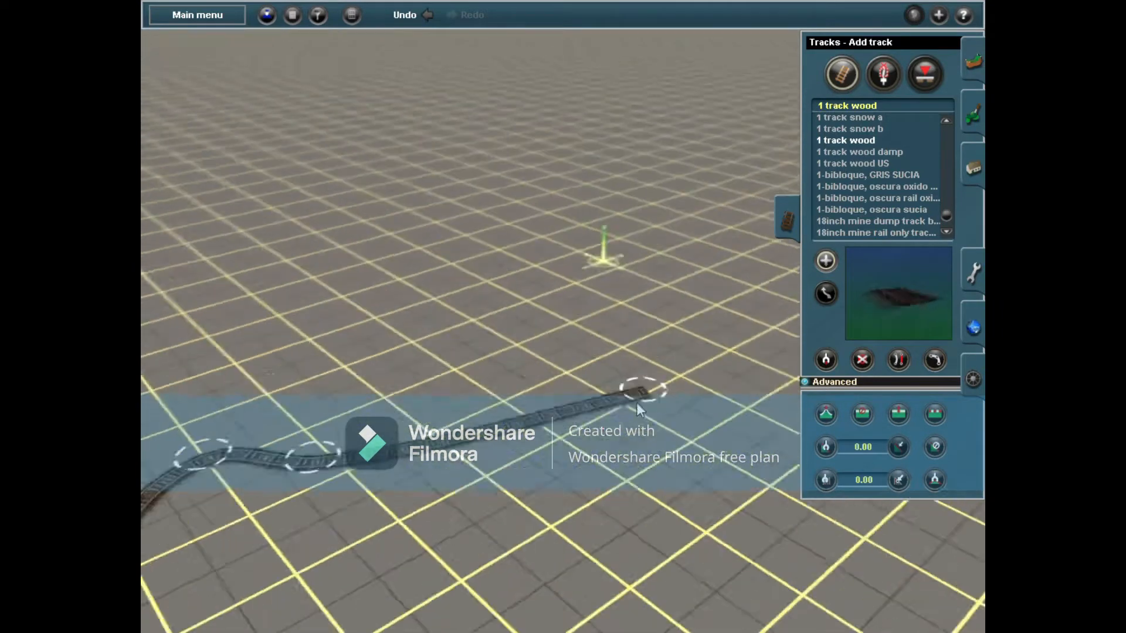
{"action": "left_click", "coordinate": [412, 14]}
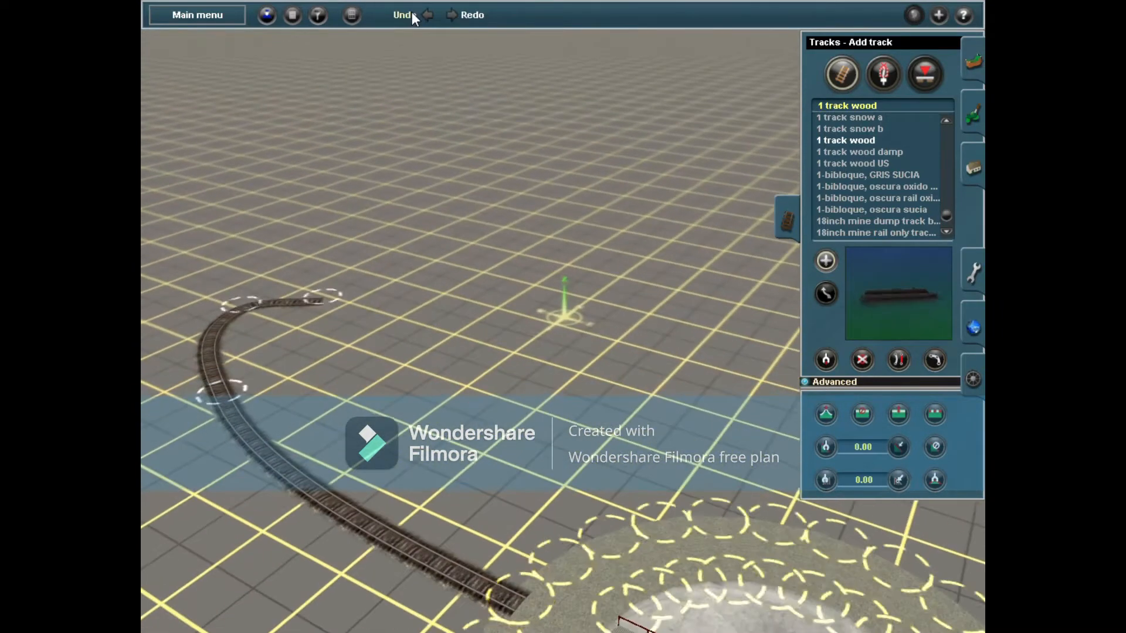
{"action": "left_click", "coordinate": [412, 14]}
Try a longer track line across the open terrain beside the turntables, and undo the last pieces.
{"action": "scroll", "coordinate": [413, 270], "scroll_direction": "down", "scroll_amount": 3}
{"action": "left_click", "coordinate": [426, 312]}
{"action": "left_click", "coordinate": [499, 237]}
{"action": "left_click", "coordinate": [684, 280]}
{"action": "right_click", "coordinate": [740, 321]}
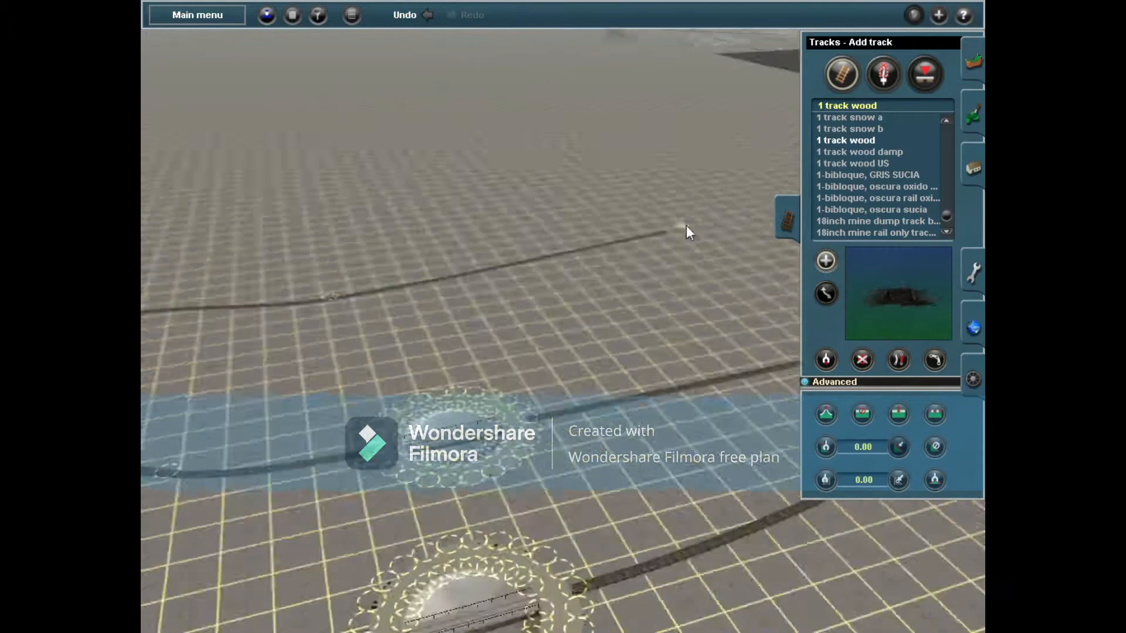
{"action": "left_click", "coordinate": [775, 390]}
{"action": "right_click", "coordinate": [442, 359]}
{"action": "left_click", "coordinate": [427, 16]}
{"action": "left_click", "coordinate": [424, 16]}
Lay a curved track leading away from the far side of the rear turntable.
{"action": "right_click", "coordinate": [673, 268]}
{"action": "right_click_drag", "start_coordinate": [673, 268], "coordinate": [590, 327]}
{"action": "left_click", "coordinate": [590, 327]}
{"action": "left_click", "coordinate": [729, 260]}
{"action": "right_click", "coordinate": [729, 260]}
{"action": "right_click_drag", "start_coordinate": [729, 260], "coordinate": [577, 469]}
{"action": "right_click", "coordinate": [577, 469]}
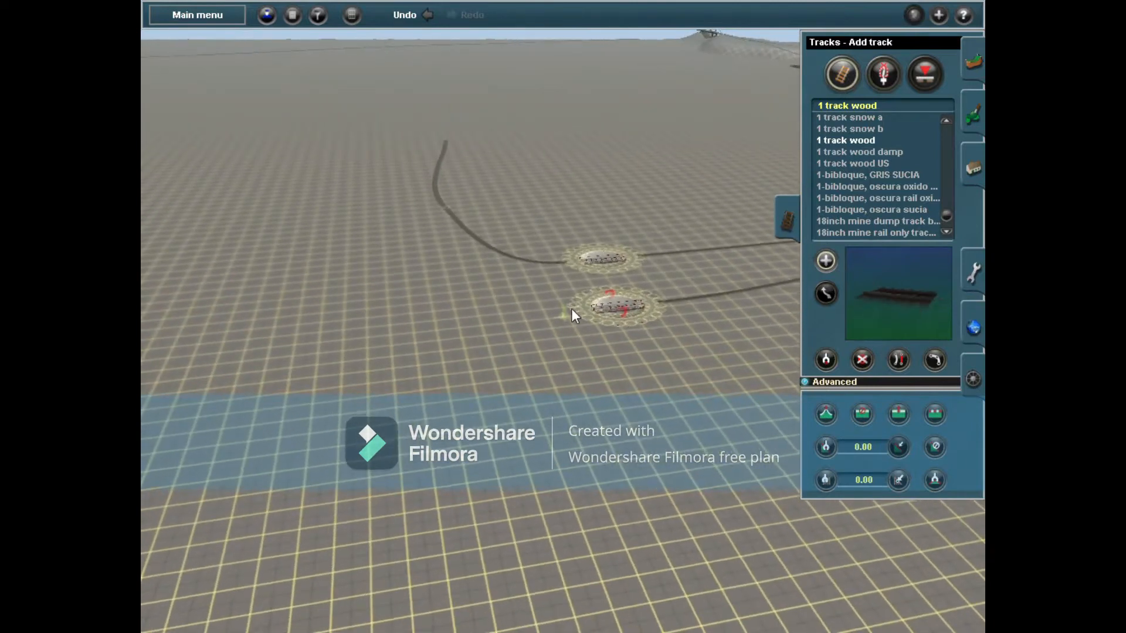
Extend tracks from both turntables toward the seaport, undoing misplaced pieces.
{"action": "left_click", "coordinate": [573, 311]}
{"action": "scroll", "coordinate": [534, 309], "scroll_direction": "up", "scroll_amount": 3}
{"action": "left_click", "coordinate": [411, 15]}
{"action": "left_click", "coordinate": [475, 17]}
{"action": "right_click_drag", "start_coordinate": [657, 264], "coordinate": [613, 348]}
{"action": "left_click", "coordinate": [499, 354]}
{"action": "left_click_drag", "start_coordinate": [560, 338], "coordinate": [450, 195]}
{"action": "mouse_move", "coordinate": [543, 385]}
{"action": "left_mouse_down"}
{"action": "mouse_move", "coordinate": [414, 202]}
{"action": "mouse_move", "coordinate": [448, 200]}
{"action": "mouse_move", "coordinate": [374, 211]}
{"action": "left_mouse_up"}
{"action": "key", "text": "ctrl+z"}
{"action": "right_click_drag", "start_coordinate": [374, 211], "coordinate": [381, 345]}
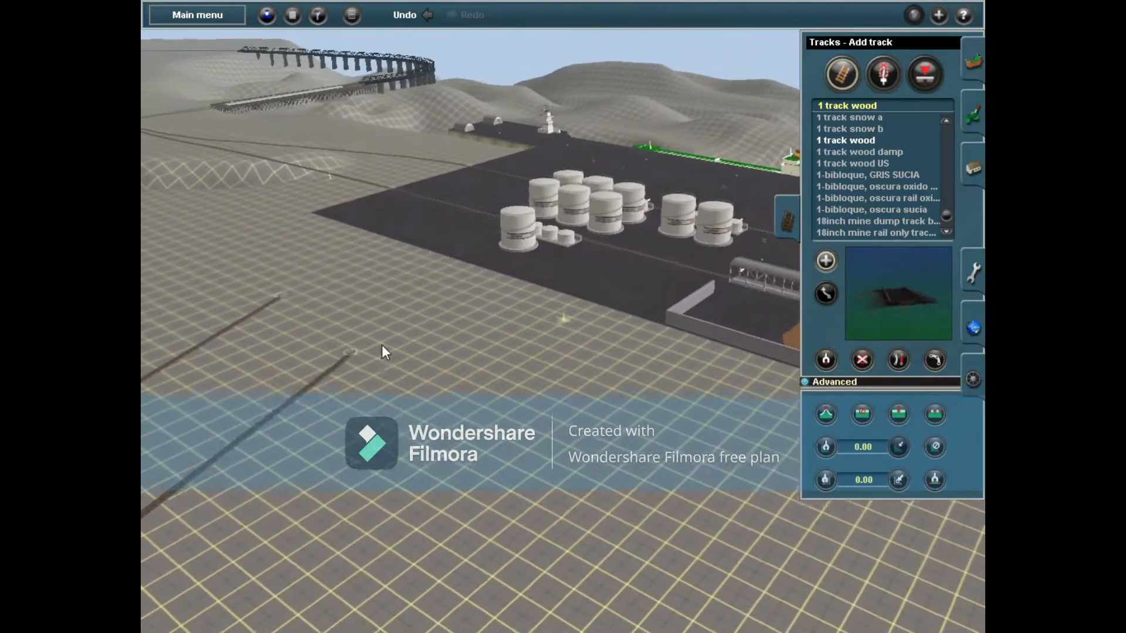
Adjust the spline height of the new tracks and extend one toward the existing line beside the seaport.
{"action": "right_click_drag", "start_coordinate": [424, 291], "coordinate": [576, 386]}
{"action": "left_click", "coordinate": [825, 414]}
{"action": "left_click_drag", "start_coordinate": [570, 292], "coordinate": [583, 302]}
{"action": "right_click_drag", "start_coordinate": [582, 302], "coordinate": [618, 283]}
{"action": "key", "text": "a"}
{"action": "left_click_drag", "start_coordinate": [337, 441], "coordinate": [550, 181]}
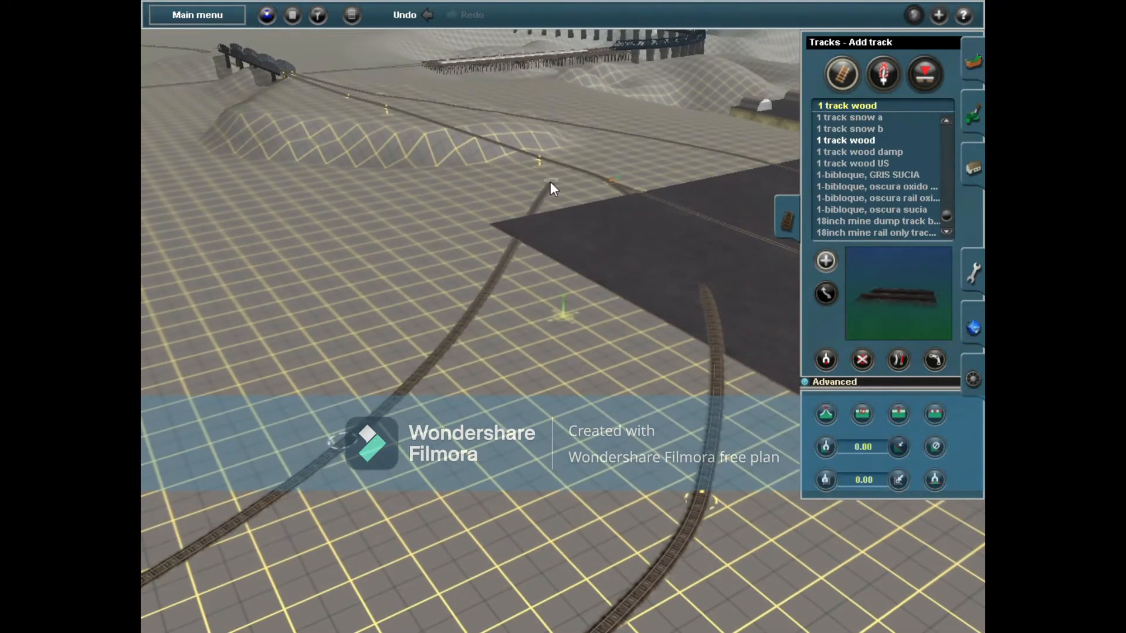
{"action": "key", "text": "h"}
{"action": "right_click_drag", "start_coordinate": [700, 482], "coordinate": [533, 269]}
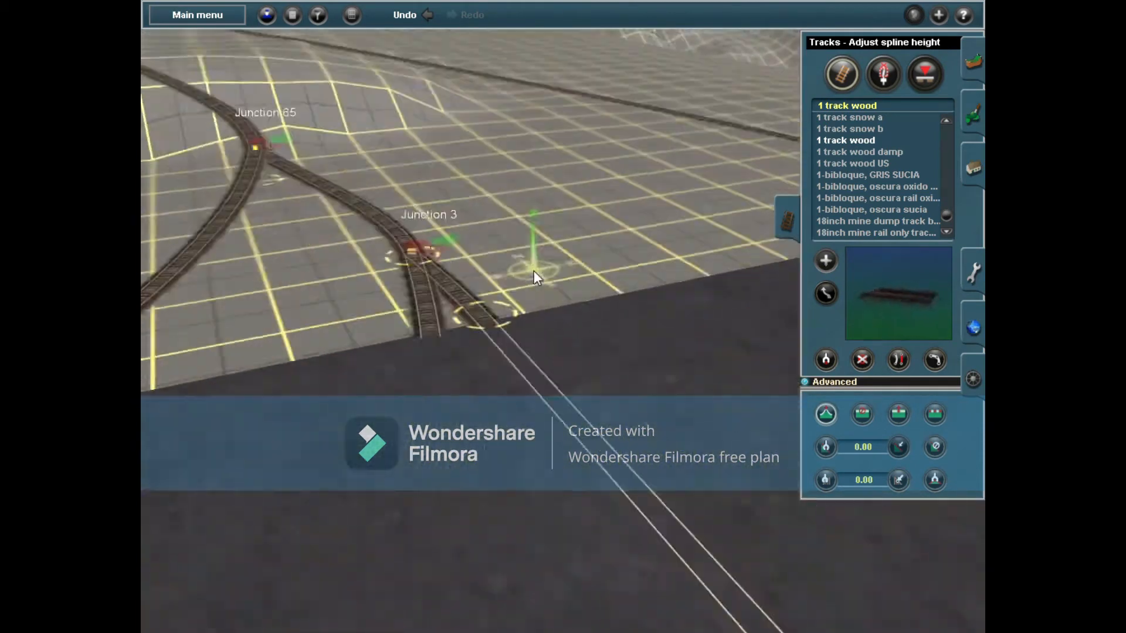
Delete a track piece by the seaport junctions, lay a replacement connecting track and adjust its spline height.
{"action": "left_click", "coordinate": [862, 359]}
{"action": "right_click_drag", "start_coordinate": [417, 271], "coordinate": [544, 300]}
{"action": "left_click", "coordinate": [822, 260]}
{"action": "mouse_move", "coordinate": [445, 422]}
{"action": "left_mouse_down"}
{"action": "mouse_move", "coordinate": [641, 205]}
{"action": "mouse_move", "coordinate": [659, 205]}
{"action": "left_mouse_up"}
{"action": "left_click", "coordinate": [825, 414]}
{"action": "left_click", "coordinate": [825, 262]}
{"action": "left_click", "coordinate": [826, 414]}
{"action": "right_click_drag", "start_coordinate": [411, 346], "coordinate": [572, 255]}
{"action": "right_click", "coordinate": [630, 282]}
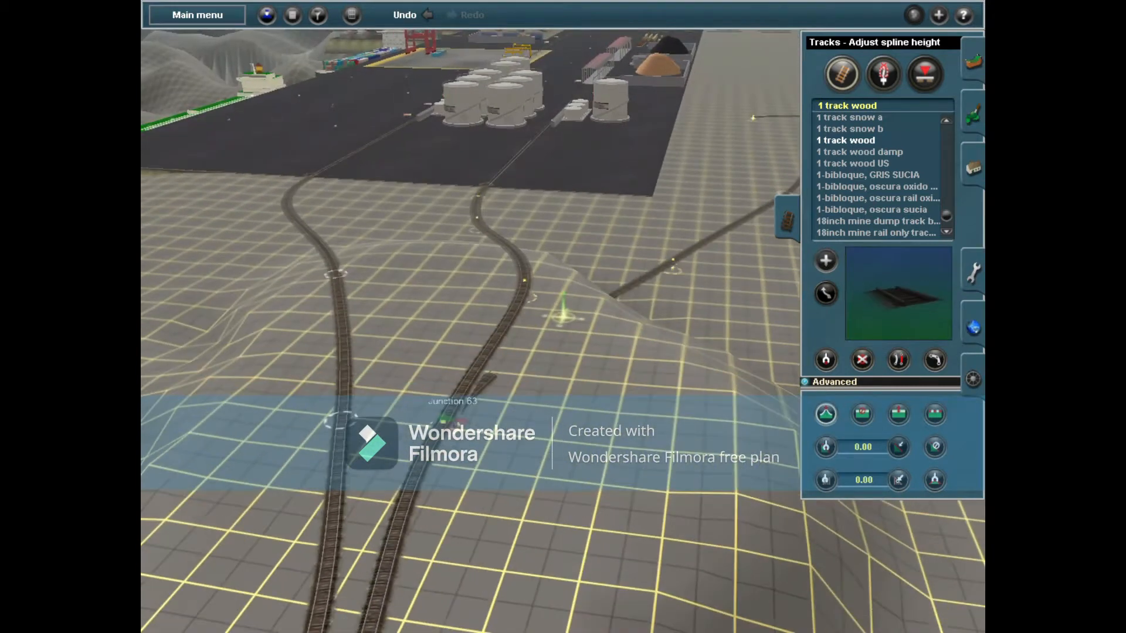
{"action": "right_click", "coordinate": [671, 278]}
{"action": "right_click", "coordinate": [200, 231]}
Try different routings to join the turntable tracks to the seaport line, undoing the unsuitable ones.
{"action": "left_click", "coordinate": [826, 261]}
{"action": "right_click", "coordinate": [394, 364]}
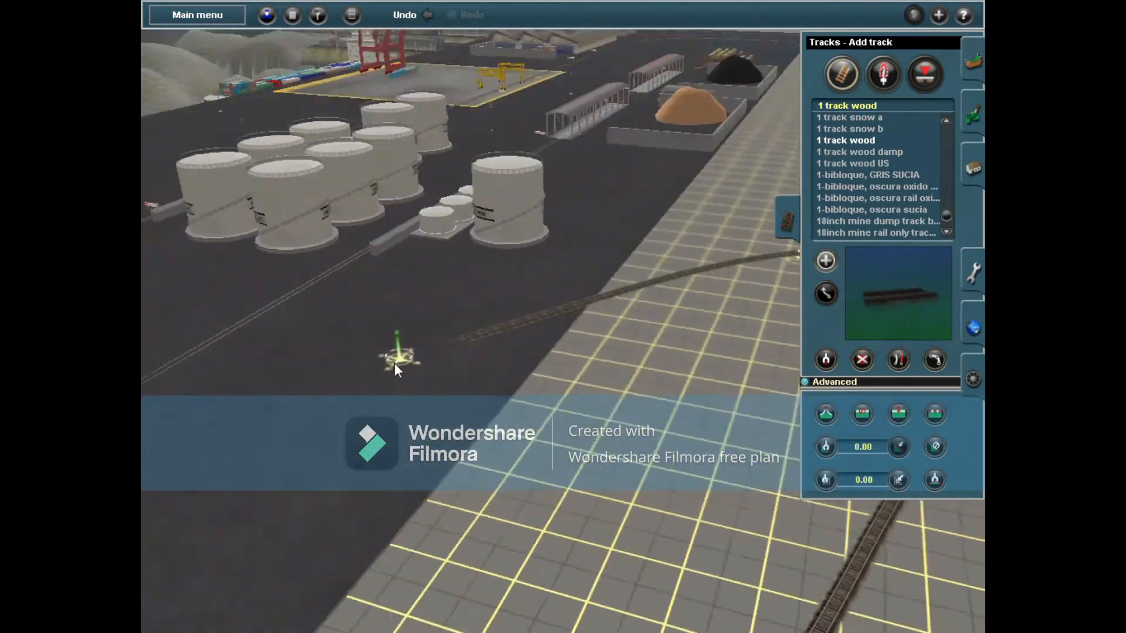
{"action": "right_click", "coordinate": [648, 287]}
{"action": "left_click", "coordinate": [404, 14]}
{"action": "left_click_drag", "start_coordinate": [369, 127], "coordinate": [325, 210]}
{"action": "left_click", "coordinate": [400, 14]}
{"action": "left_click_drag", "start_coordinate": [370, 131], "coordinate": [324, 210]}
{"action": "left_click", "coordinate": [402, 15]}
{"action": "right_click", "coordinate": [288, 170]}
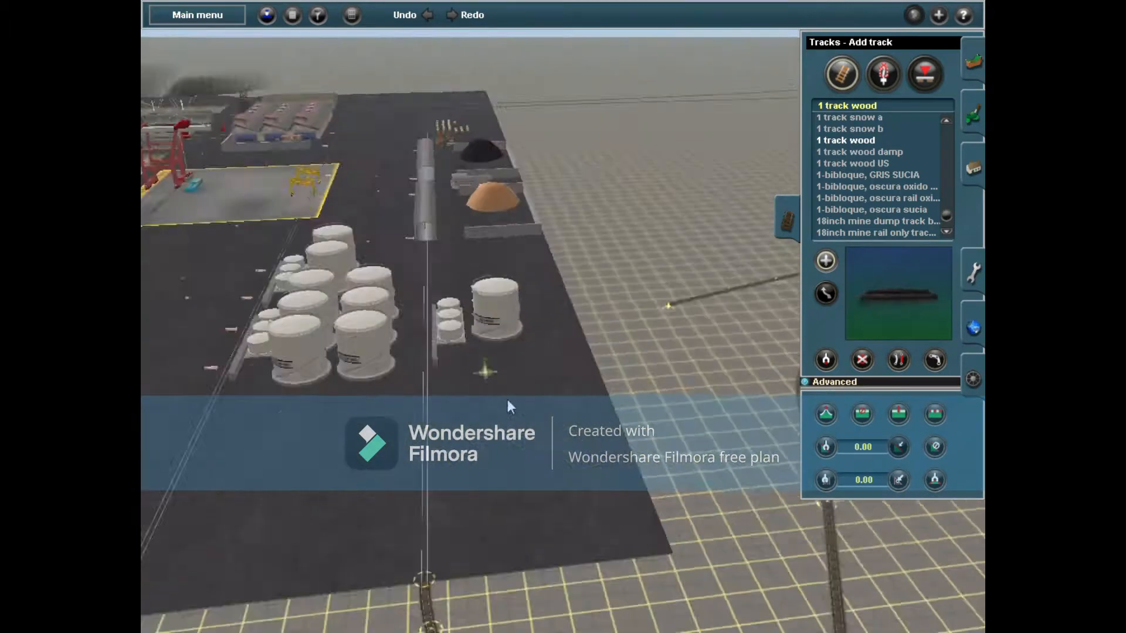
{"action": "right_click", "coordinate": [507, 400]}
{"action": "left_click_drag", "start_coordinate": [475, 258], "coordinate": [385, 167]}
{"action": "right_click", "coordinate": [385, 166]}
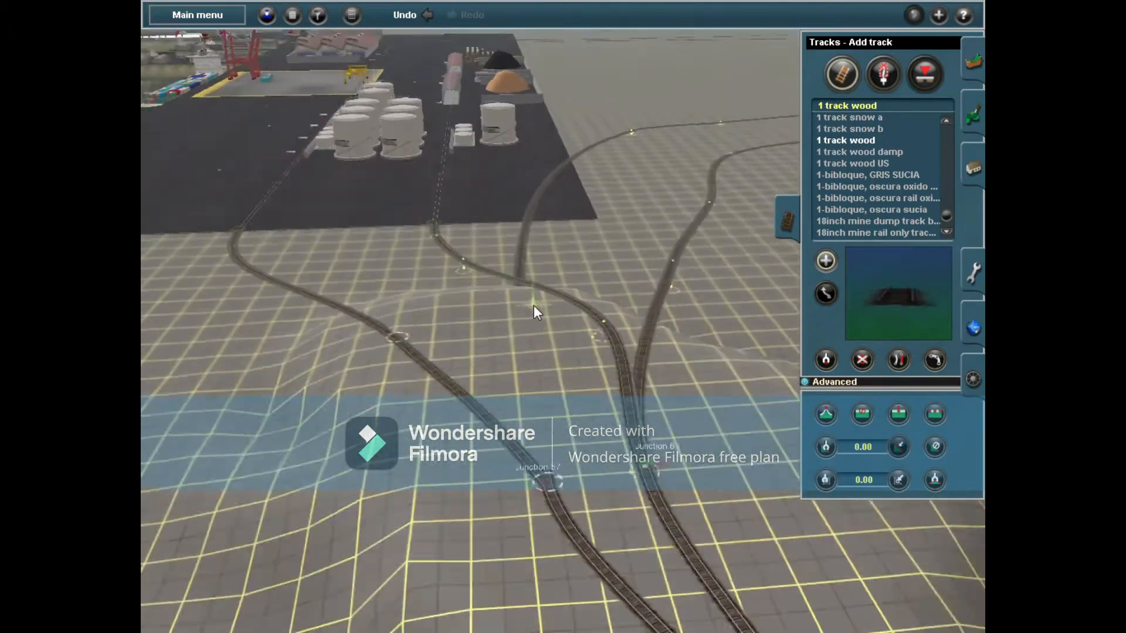
Undo the connecting tracks between the turntables and the seaport line.
{"action": "left_click", "coordinate": [423, 13]}
{"action": "left_click", "coordinate": [422, 12]}
{"action": "right_click", "coordinate": [623, 354]}
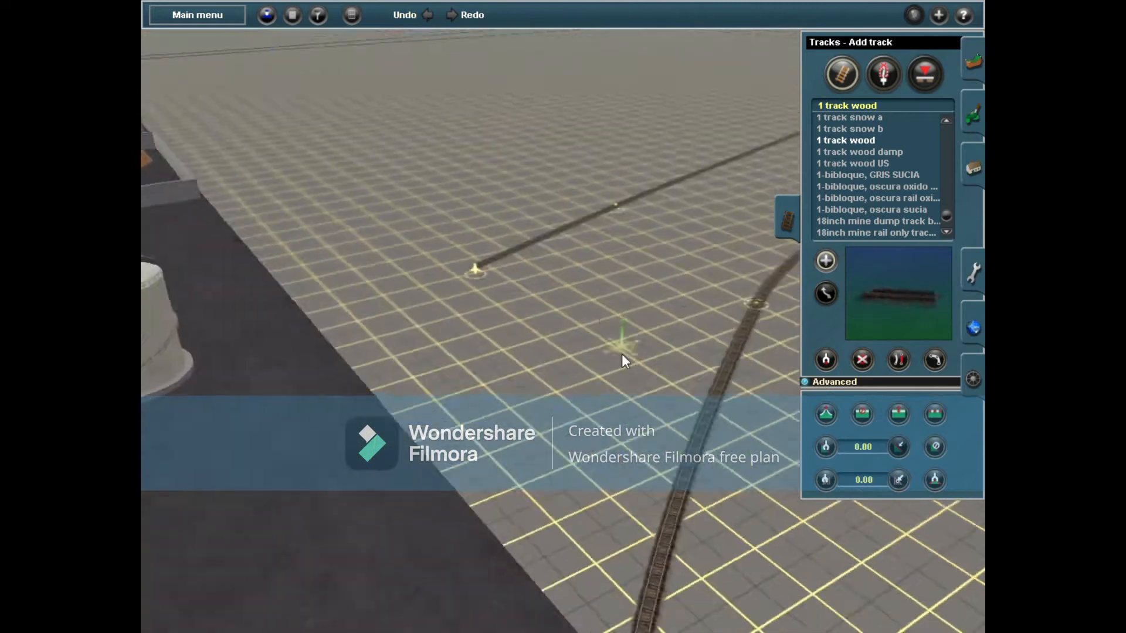
{"action": "left_click", "coordinate": [417, 13]}
{"action": "left_click", "coordinate": [419, 15]}
{"action": "left_click", "coordinate": [419, 15]}
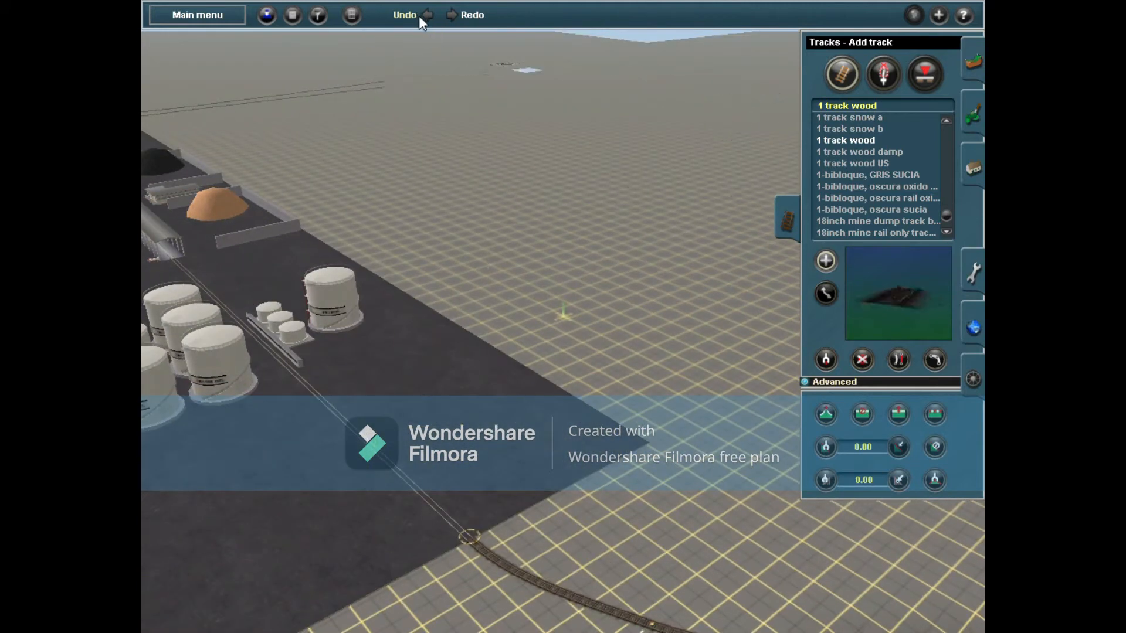
{"action": "right_click", "coordinate": [499, 159]}
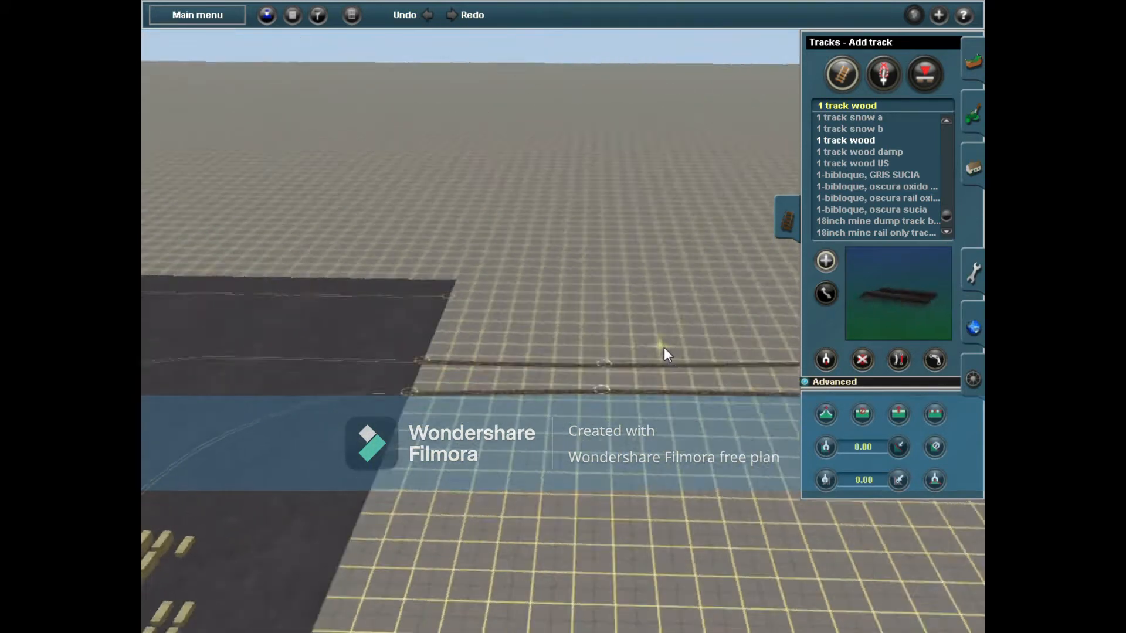
{"action": "key", "text": "Left"}
{"action": "right_click", "coordinate": [421, 211]}
{"action": "key", "text": "Left"}
{"action": "right_click", "coordinate": [427, 350]}
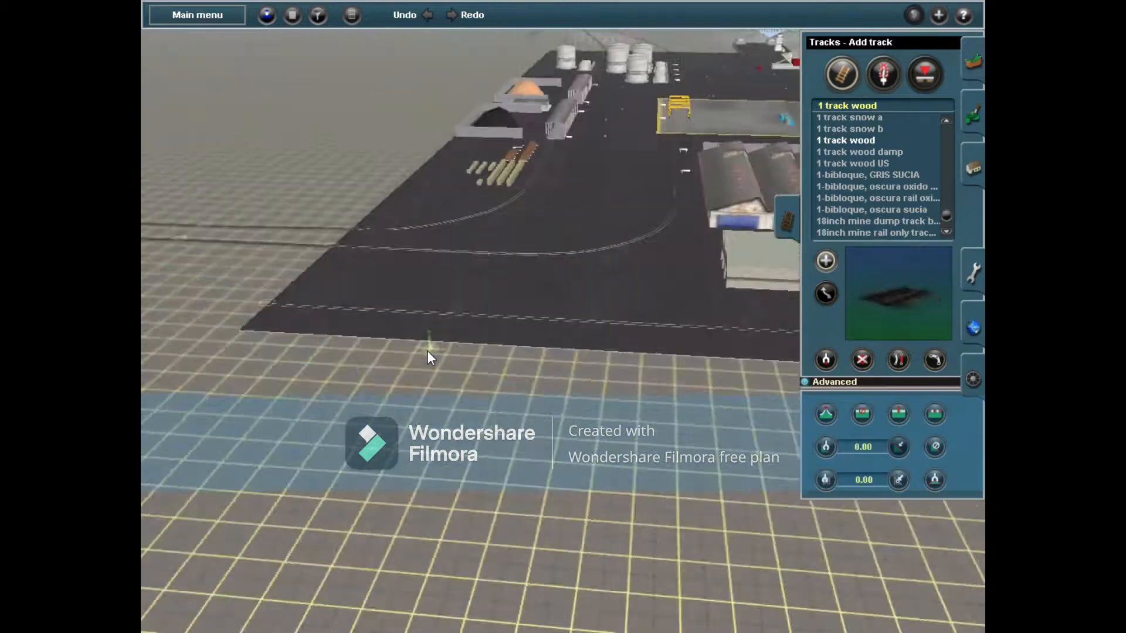
{"action": "right_click", "coordinate": [559, 281]}
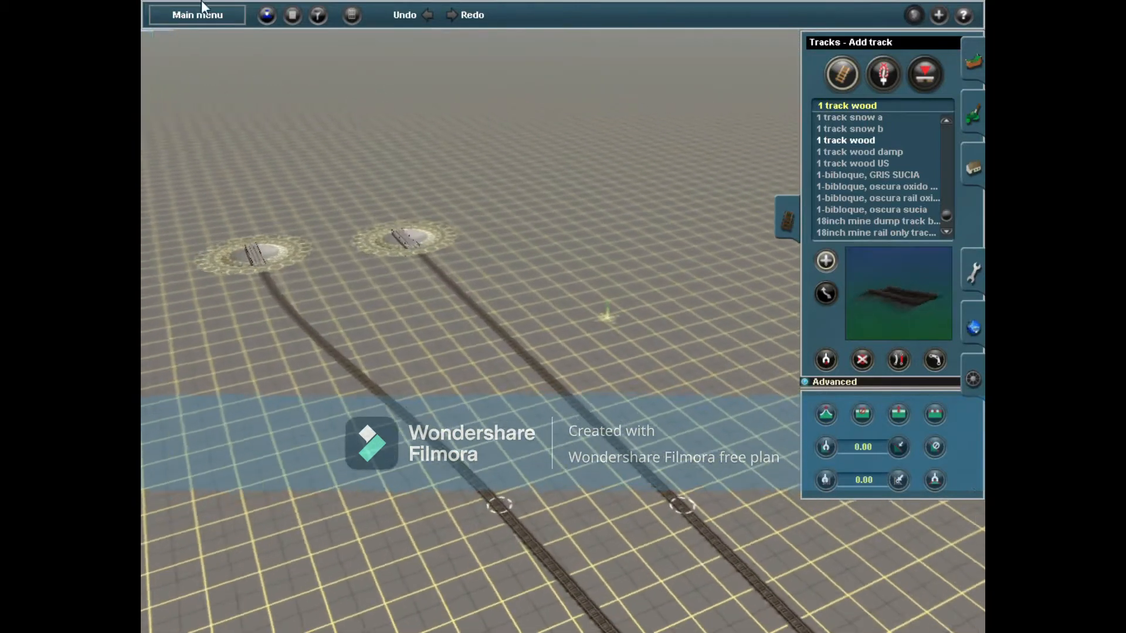
Save the route.
{"action": "left_click", "coordinate": [201, 9]}
{"action": "left_click", "coordinate": [186, 41]}
{"action": "key", "text": "Escape"}
{"action": "key", "text": "ctrl+s"}
{"action": "left_click", "coordinate": [598, 407]}
{"action": "left_click", "coordinate": [652, 319]}
{"action": "right_click", "coordinate": [686, 376]}
Use the mini map to move to the seaport area and examine the surrounding terrain.
{"action": "mouse_move", "coordinate": [686, 376]}
{"action": "right_mouse_down"}
{"action": "mouse_move", "coordinate": [589, 249]}
{"action": "mouse_move", "coordinate": [495, 277]}
{"action": "mouse_move", "coordinate": [606, 270]}
{"action": "mouse_move", "coordinate": [527, 256]}
{"action": "mouse_move", "coordinate": [579, 274]}
{"action": "mouse_move", "coordinate": [564, 75]}
{"action": "mouse_move", "coordinate": [838, 224]}
{"action": "mouse_move", "coordinate": [579, 86]}
{"action": "mouse_move", "coordinate": [538, 119]}
{"action": "right_mouse_up"}
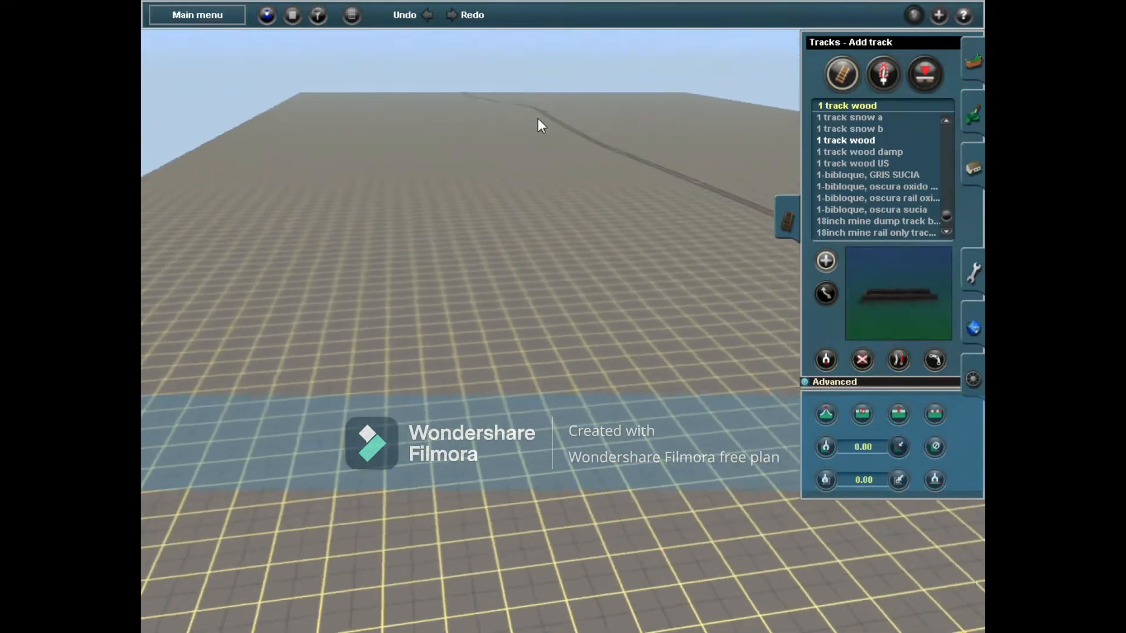
{"action": "left_click", "coordinate": [199, 13]}
{"action": "left_click", "coordinate": [236, 122]}
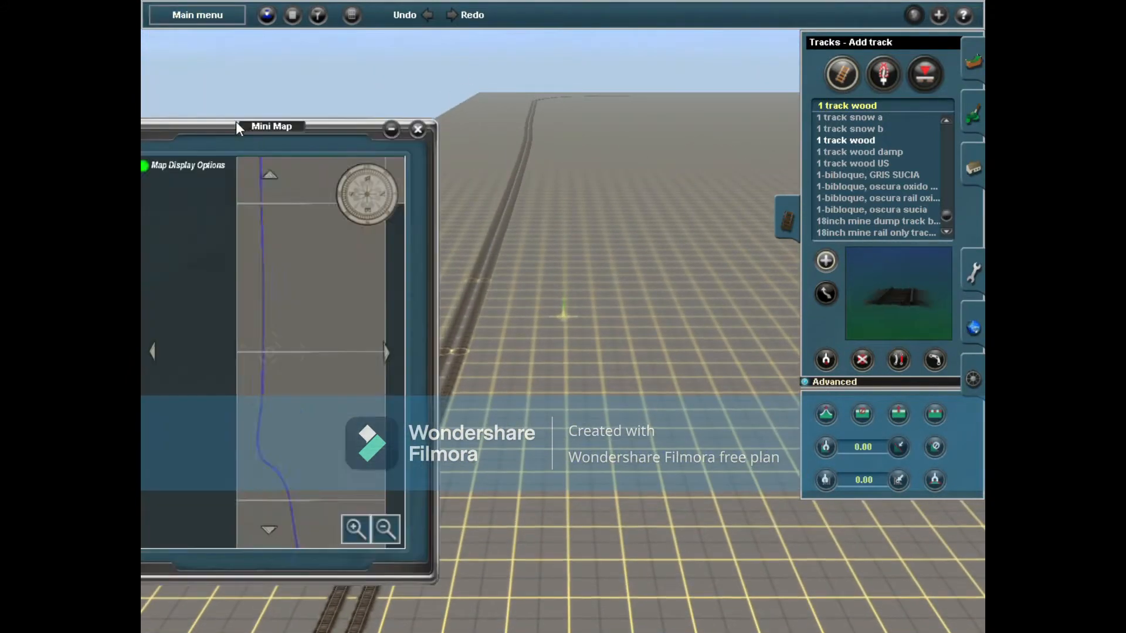
{"action": "scroll", "coordinate": [305, 258], "scroll_direction": "down", "scroll_amount": 3}
{"action": "left_click", "coordinate": [257, 419]}
{"action": "left_click", "coordinate": [418, 129]}
{"action": "right_click_drag", "start_coordinate": [592, 205], "coordinate": [687, 228]}
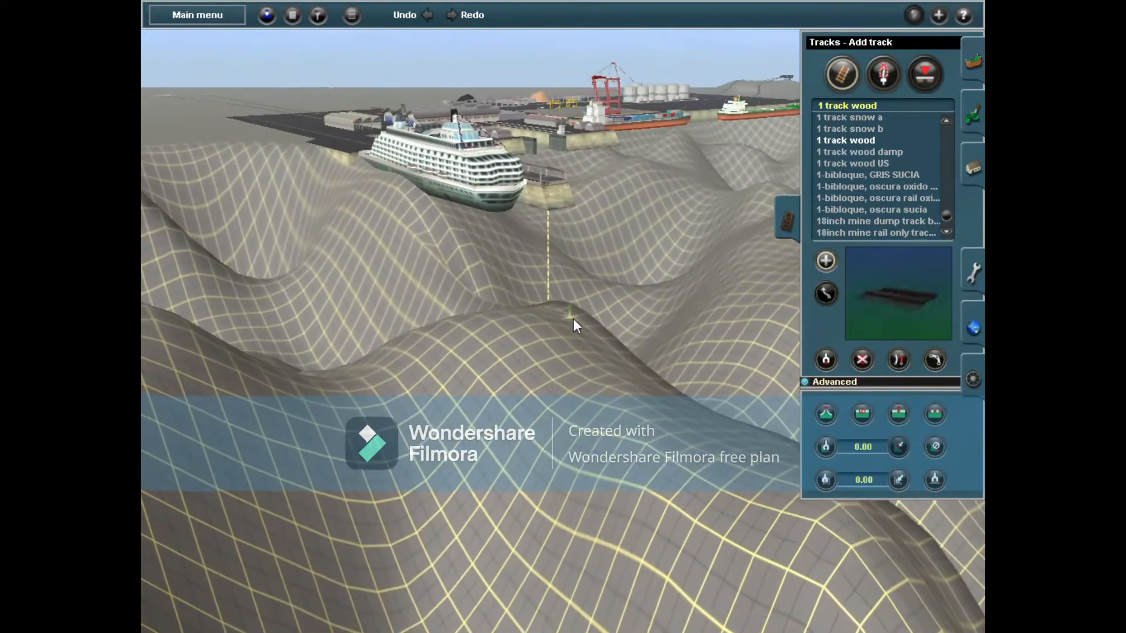
Open the properties of the Echo station and rename it as Konroy.
{"action": "left_click", "coordinate": [224, 17]}
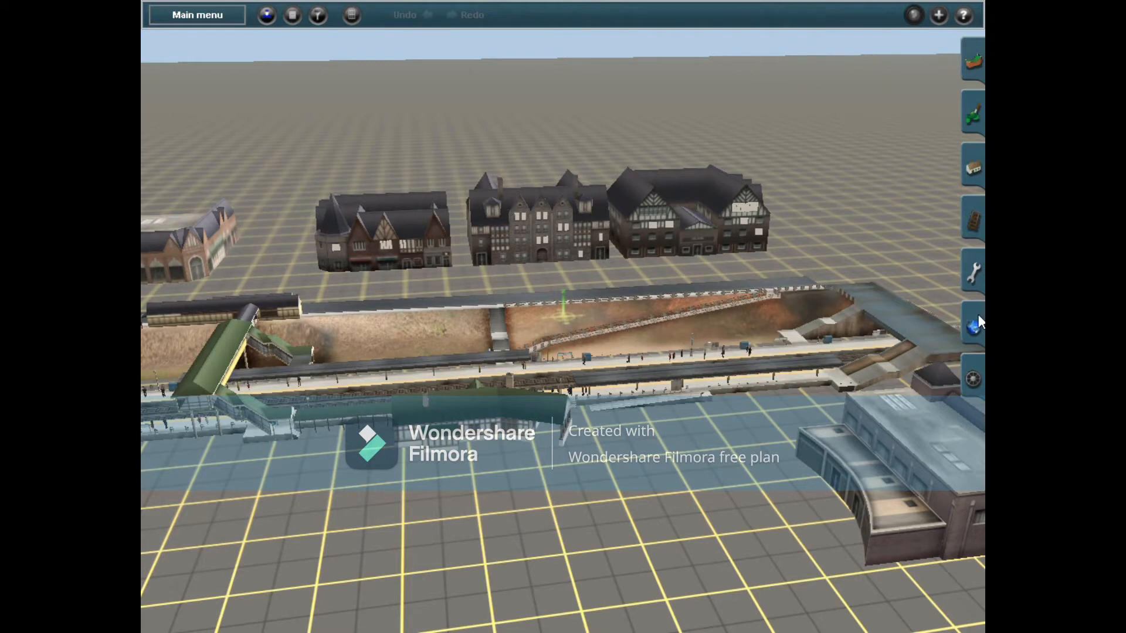
{"action": "left_click", "coordinate": [974, 168]}
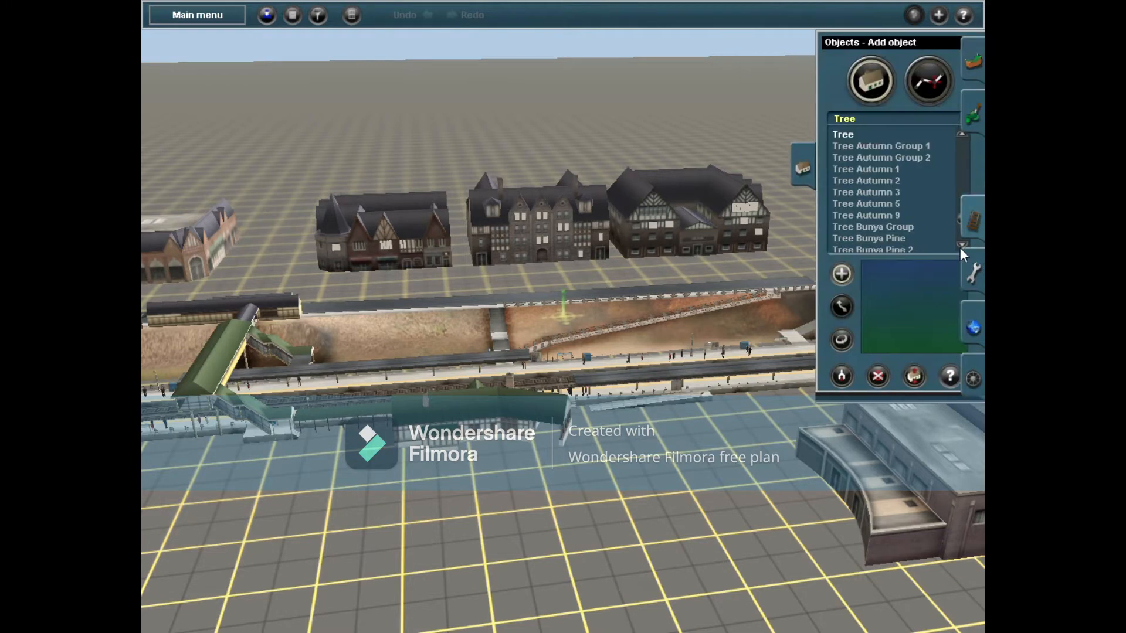
{"action": "left_click", "coordinate": [695, 340]}
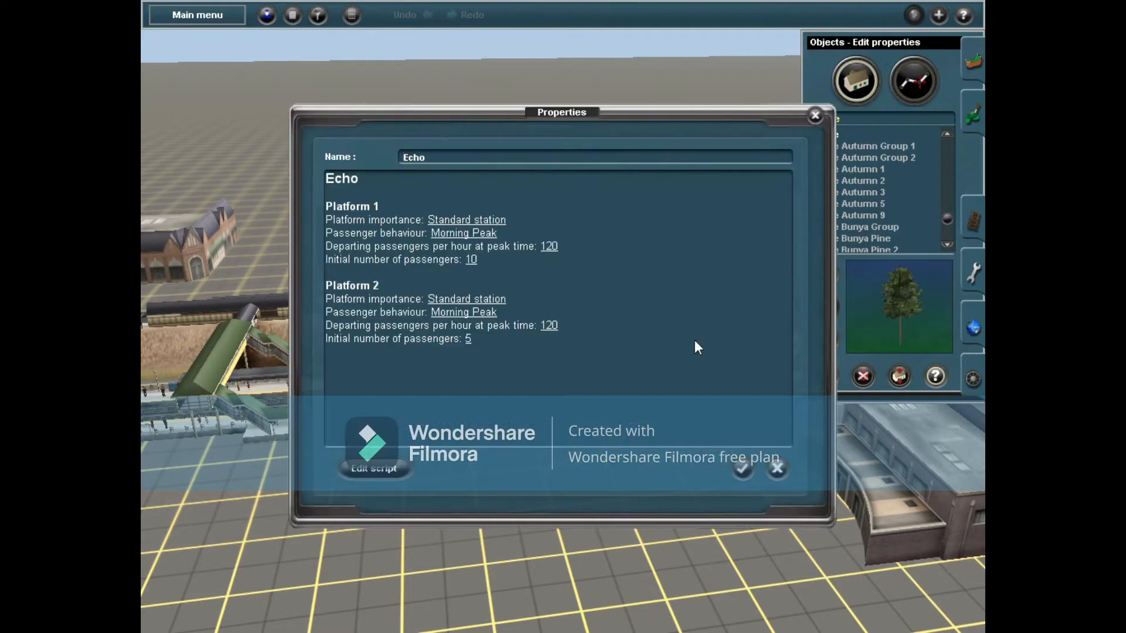
{"action": "type", "text": "Konry"}
{"action": "key", "text": "BackSpace"}
{"action": "type", "text": "roy"}
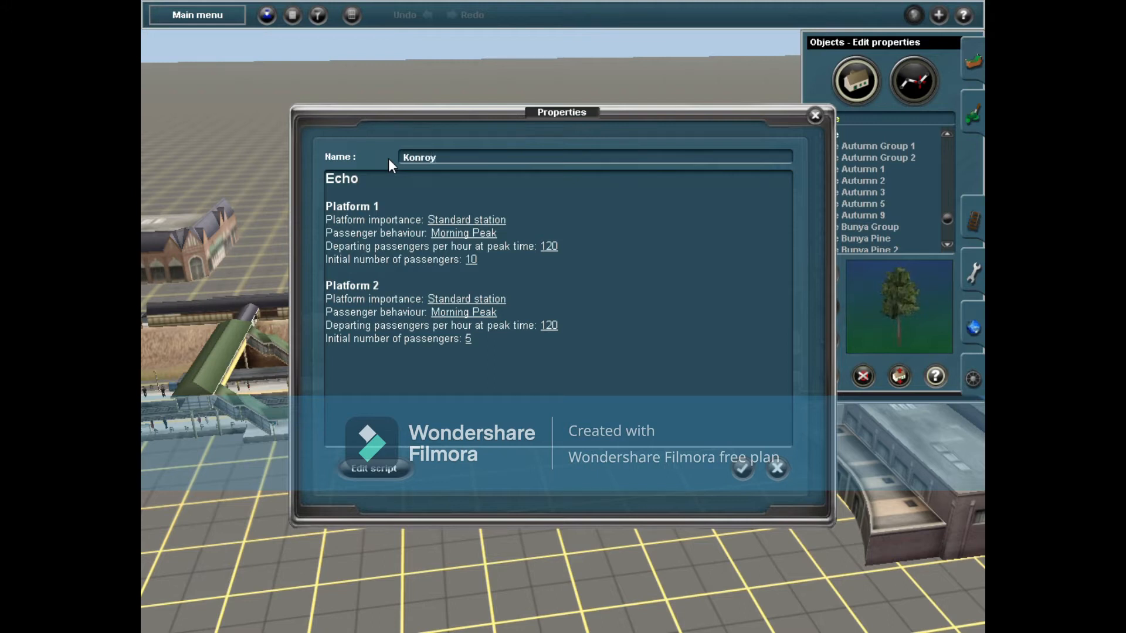
Set the importance of Platform 1 and Platform 2 to Terminus.
{"action": "left_click", "coordinate": [477, 221]}
{"action": "left_click", "coordinate": [531, 245]}
{"action": "left_click", "coordinate": [510, 421]}
{"action": "left_click", "coordinate": [456, 298]}
{"action": "left_click", "coordinate": [511, 416]}
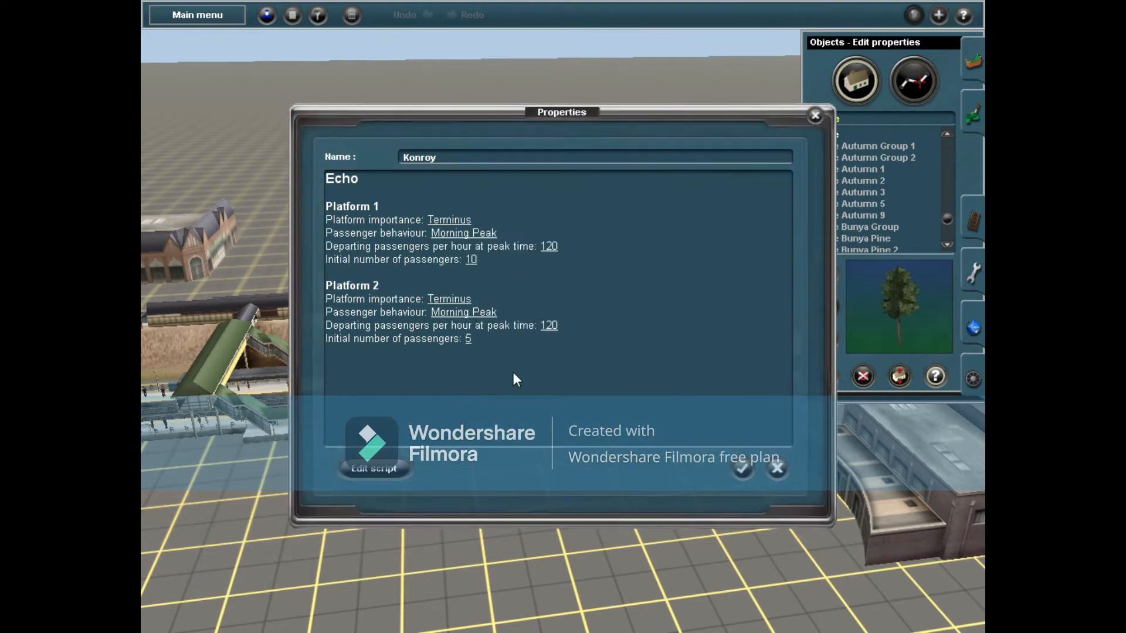
Set Platform 2's initial number of passengers to 40.
{"action": "left_click", "coordinate": [468, 339]}
{"action": "left_click", "coordinate": [635, 308]}
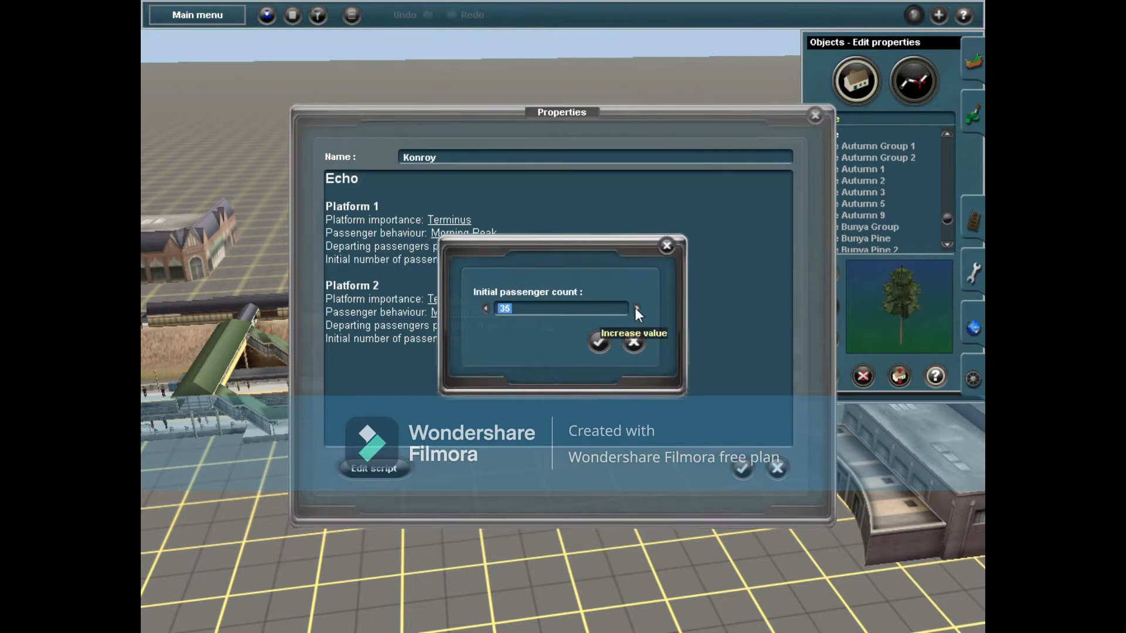
{"action": "left_click", "coordinate": [602, 336]}
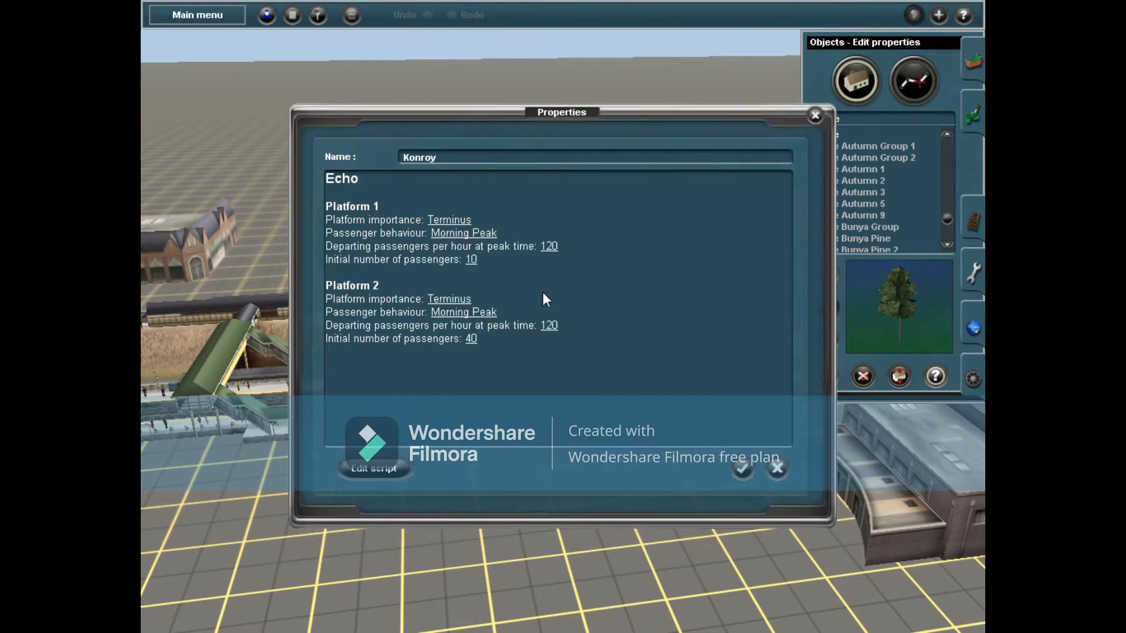
Raise Platform 1's initial number of passengers and save the Konroy station's properties.
{"action": "left_click", "coordinate": [471, 259]}
{"action": "left_click", "coordinate": [635, 309]}
{"action": "left_click", "coordinate": [599, 339]}
{"action": "left_click", "coordinate": [745, 469]}
Set the importance of JDF Airport's Platform 1 to Large station and accept its initial passenger count.
{"action": "scroll", "coordinate": [652, 414], "scroll_direction": "up", "scroll_amount": 3}
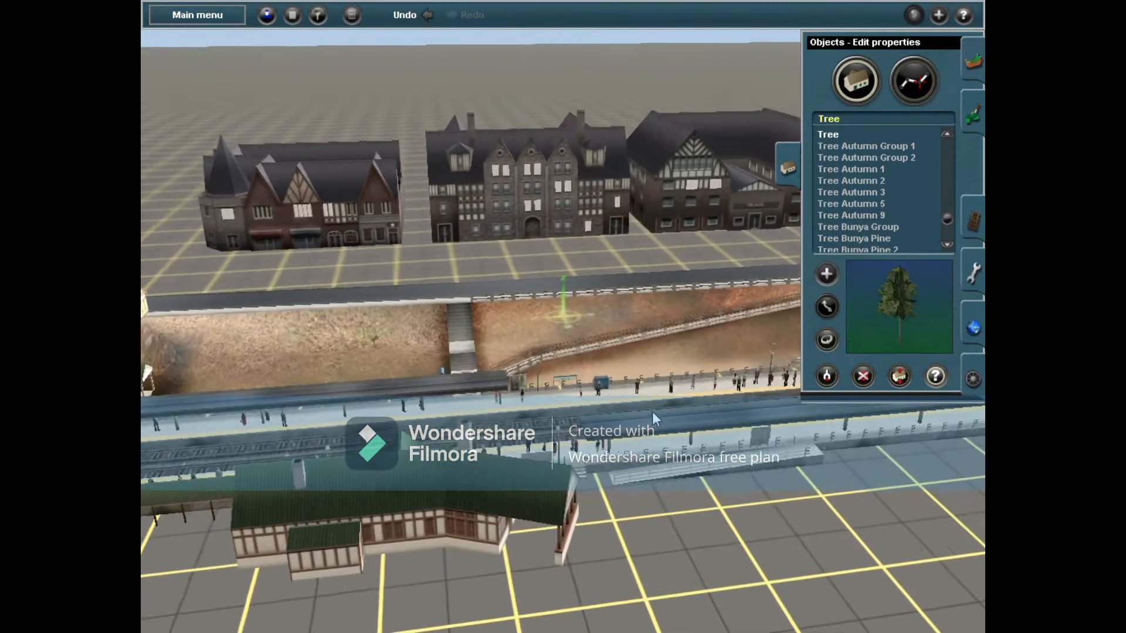
{"action": "left_click", "coordinate": [797, 171]}
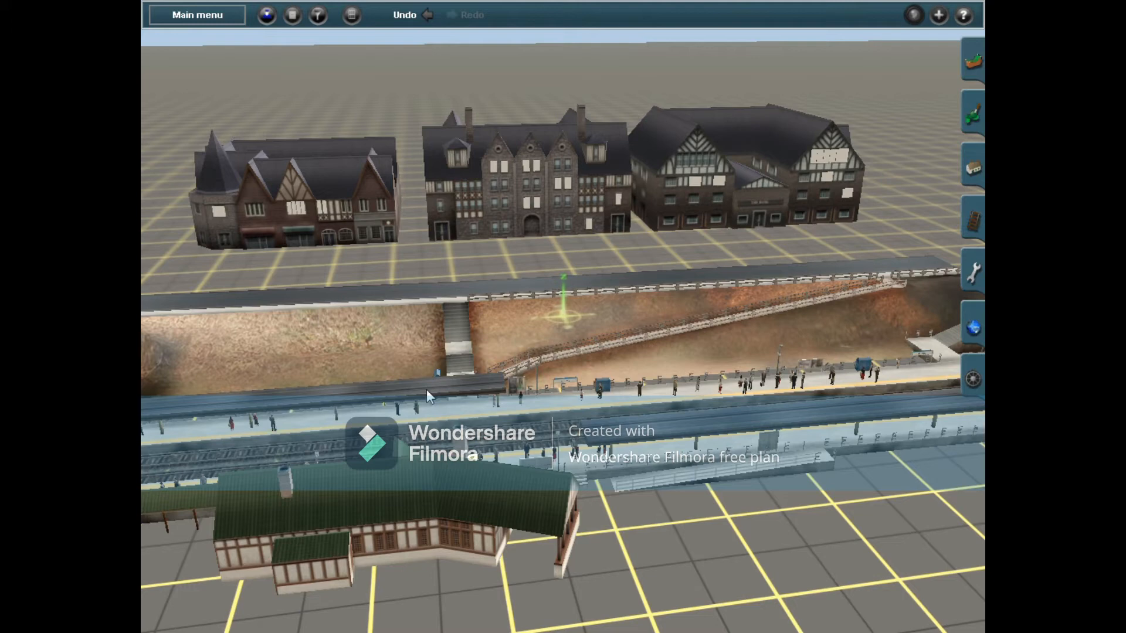
{"action": "mouse_move", "coordinate": [427, 391]}
{"action": "right_mouse_down"}
{"action": "mouse_move", "coordinate": [706, 326]}
{"action": "mouse_move", "coordinate": [722, 279]}
{"action": "mouse_move", "coordinate": [632, 252]}
{"action": "mouse_move", "coordinate": [402, 322]}
{"action": "mouse_move", "coordinate": [526, 335]}
{"action": "mouse_move", "coordinate": [683, 337]}
{"action": "mouse_move", "coordinate": [690, 327]}
{"action": "mouse_move", "coordinate": [590, 321]}
{"action": "right_mouse_up"}
{"action": "scroll", "coordinate": [684, 331], "scroll_direction": "up", "scroll_amount": 5}
{"action": "scroll", "coordinate": [622, 321], "scroll_direction": "down", "scroll_amount": 5}
{"action": "scroll", "coordinate": [590, 322], "scroll_direction": "up", "scroll_amount": 5}
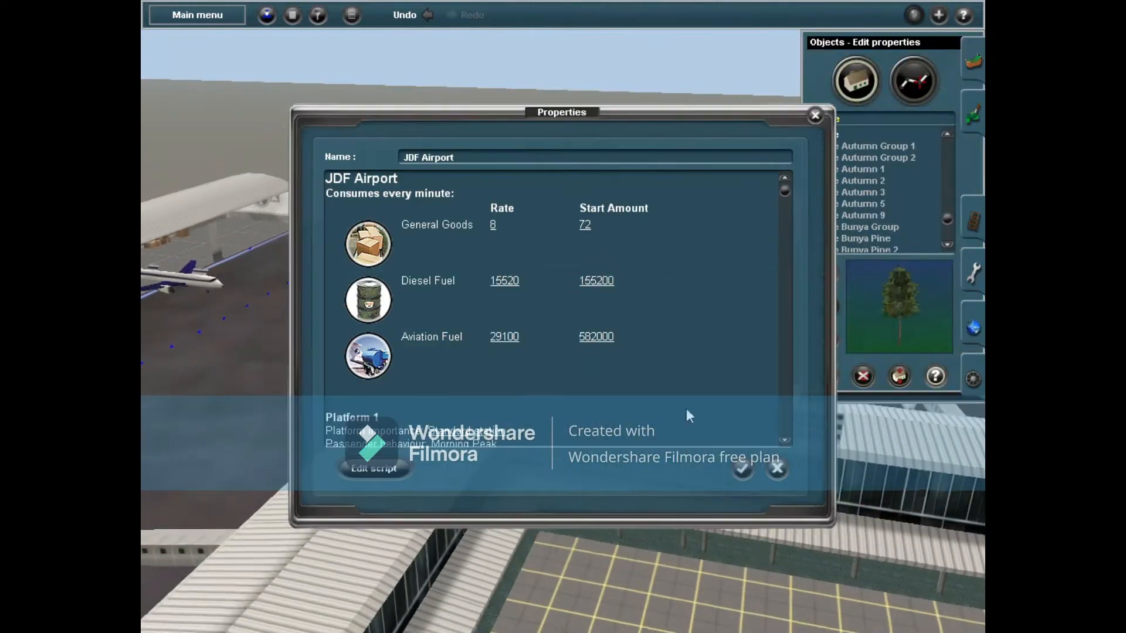
{"action": "scroll", "coordinate": [500, 417], "scroll_direction": "down", "scroll_amount": 2}
{"action": "left_click", "coordinate": [483, 387]}
{"action": "left_click", "coordinate": [503, 424]}
{"action": "left_click", "coordinate": [470, 427]}
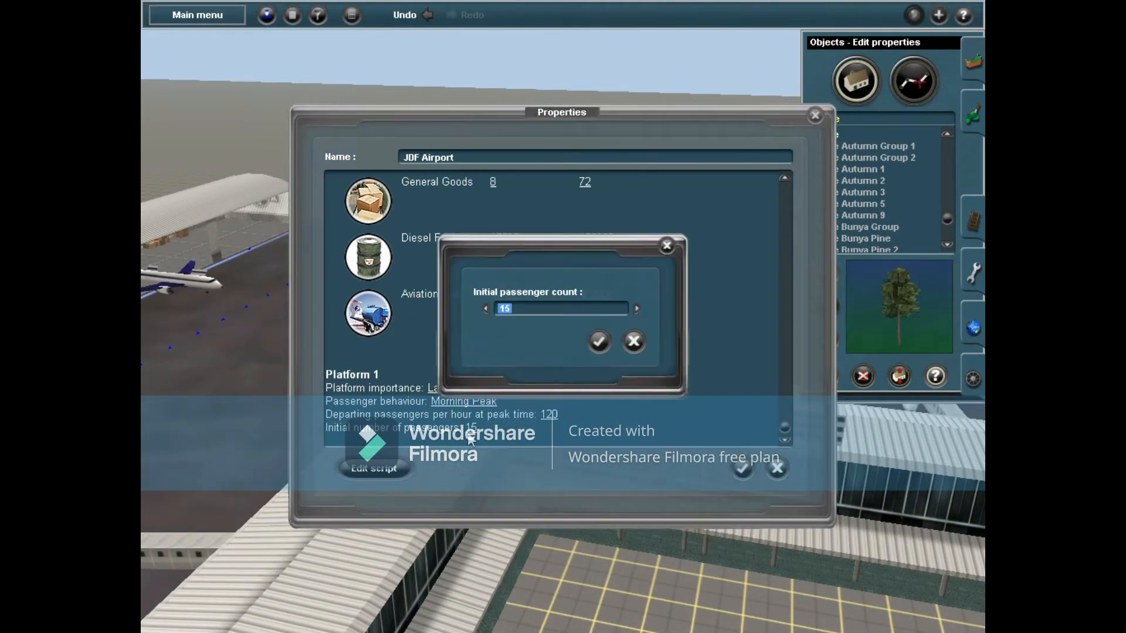
{"action": "left_click", "coordinate": [598, 342]}
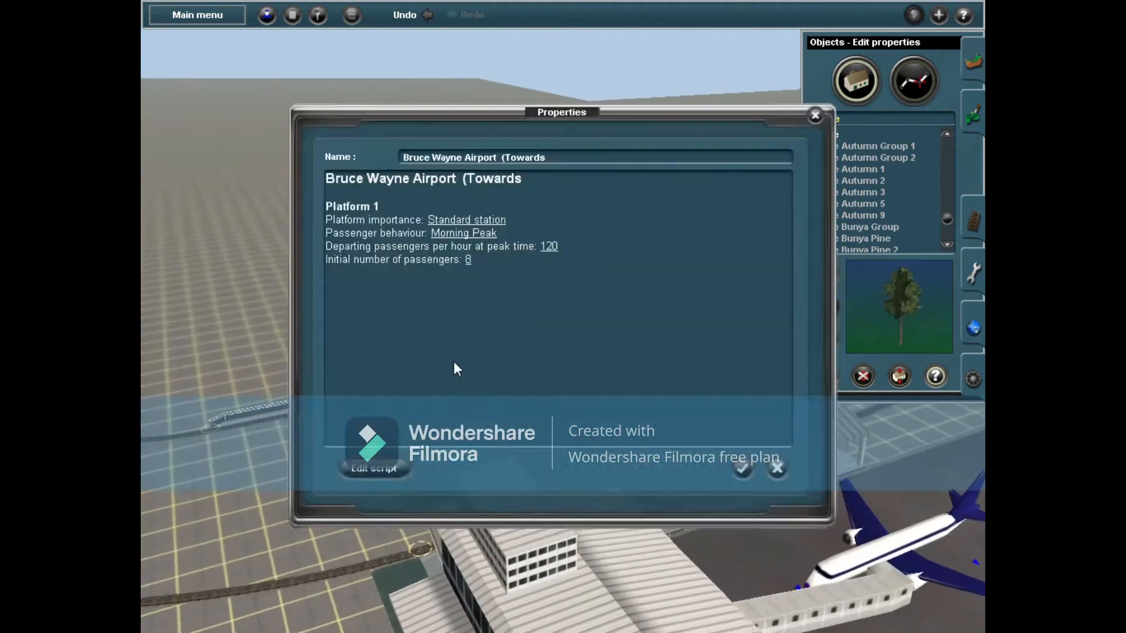
Rename the Bruce Wayne Airport station as JDF Airport (Towards Konroy).
{"action": "left_click_drag", "start_coordinate": [471, 159], "coordinate": [399, 158]}
{"action": "key", "text": "BackSpace"}
{"action": "type", "text": "JDF Airport (Towards"}
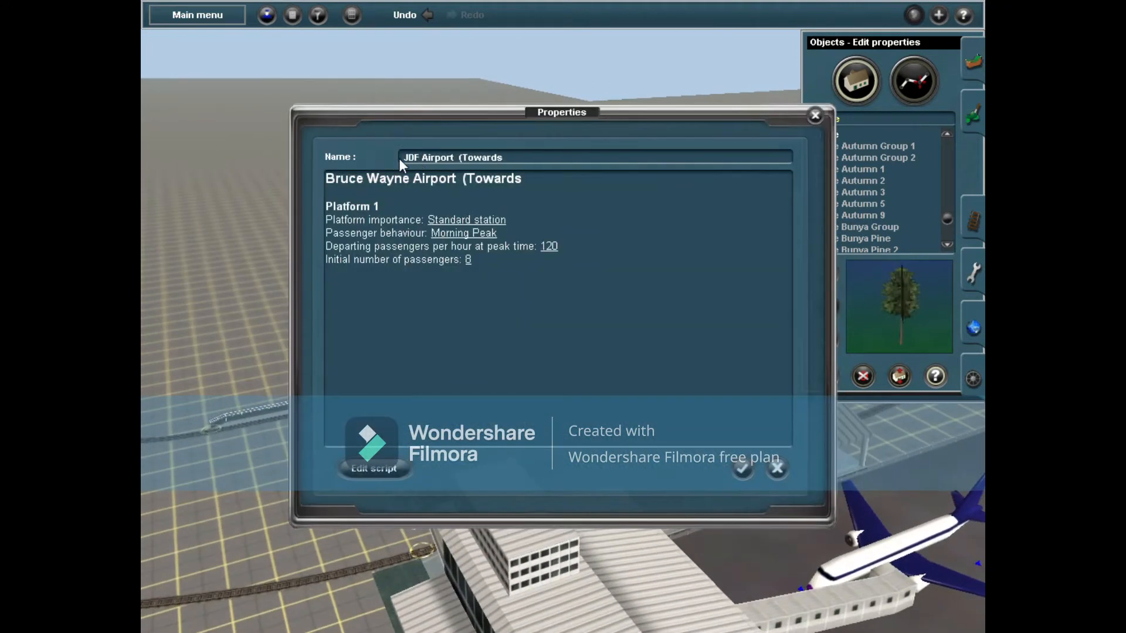
{"action": "key", "text": "End"}
{"action": "type", "text": "Konroy)"}
Set the importance of the JDF Airport (Towards Konroy) platform to Large station and increase its initial number of passengers.
{"action": "left_click", "coordinate": [466, 219]}
{"action": "left_click", "coordinate": [535, 251]}
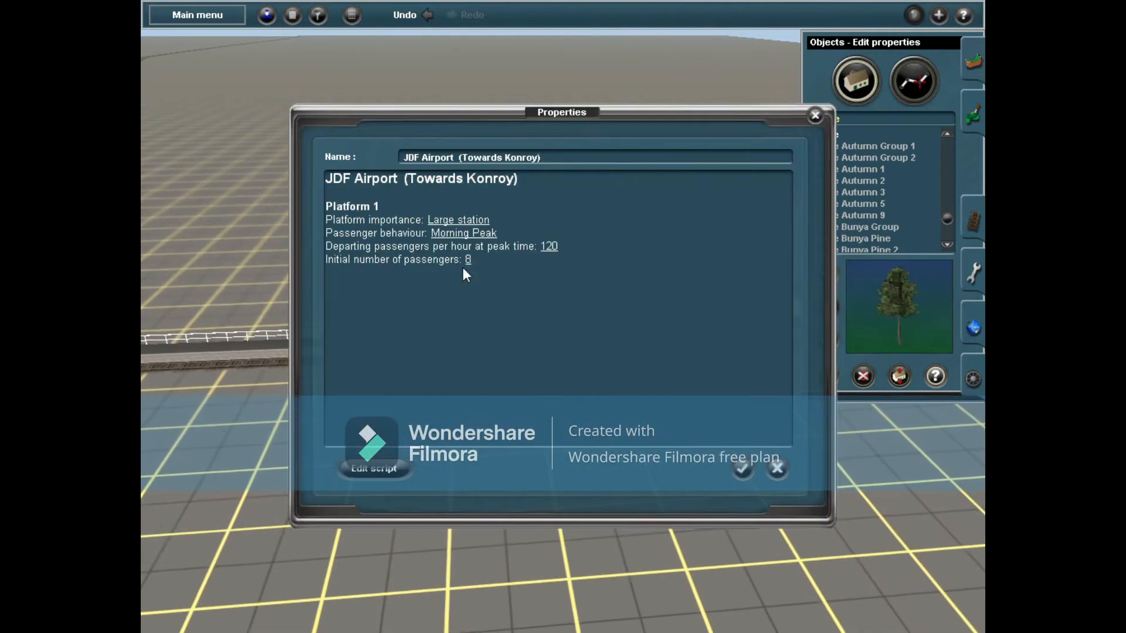
{"action": "left_click", "coordinate": [463, 262]}
{"action": "left_click", "coordinate": [636, 308]}
{"action": "left_click", "coordinate": [599, 341]}
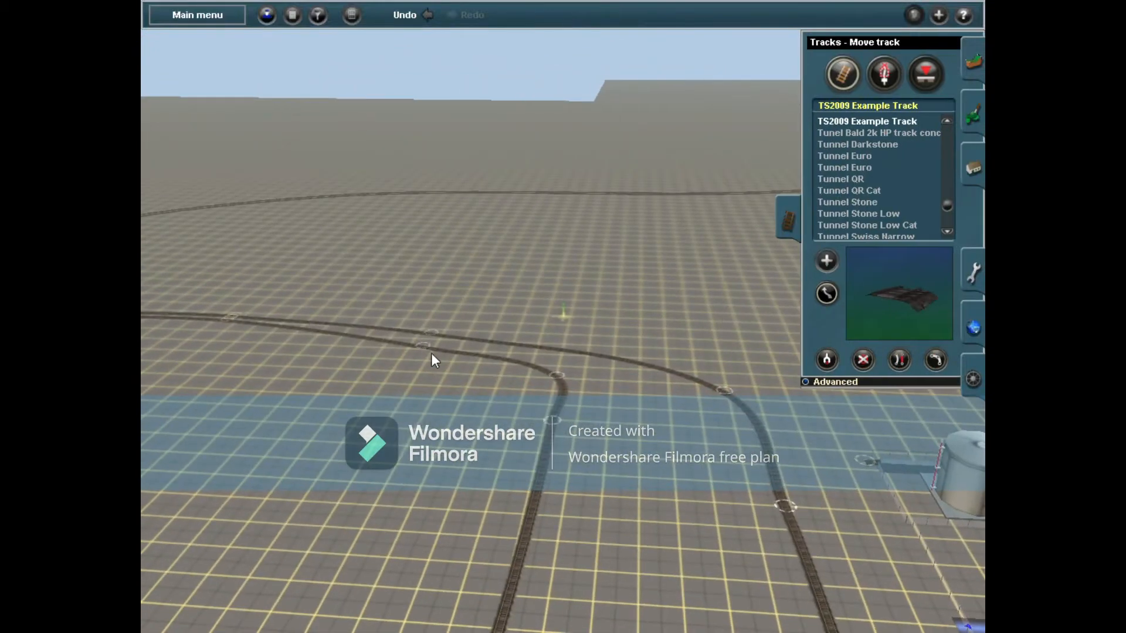
Move the spline point at the inner track's bend near the airport to adjust its curve.
{"action": "left_click_drag", "start_coordinate": [431, 353], "coordinate": [547, 399]}
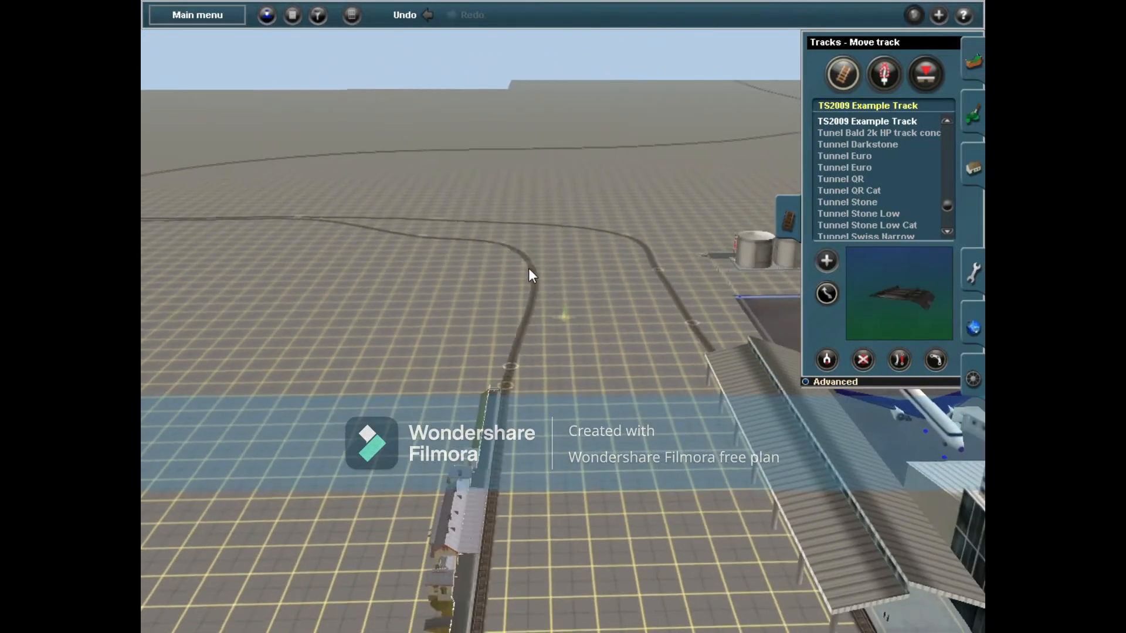
{"action": "right_click_drag", "start_coordinate": [529, 268], "coordinate": [775, 238]}
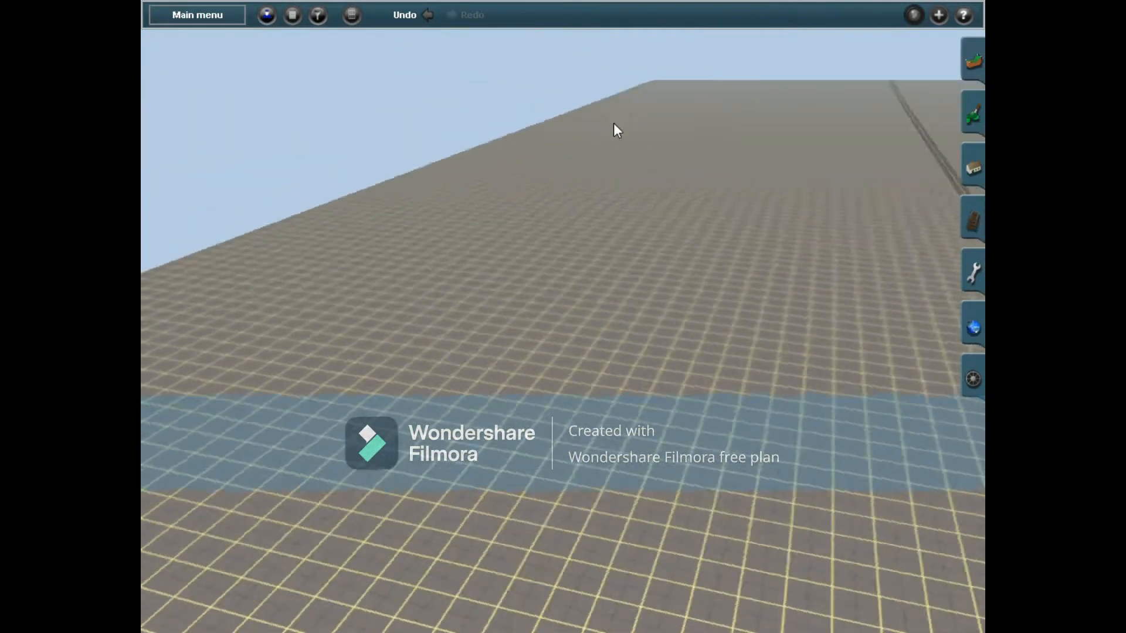
Use the mini map to examine the route's hilly sections from the Hawkins area to the Siren area.
{"action": "left_click", "coordinate": [197, 14]}
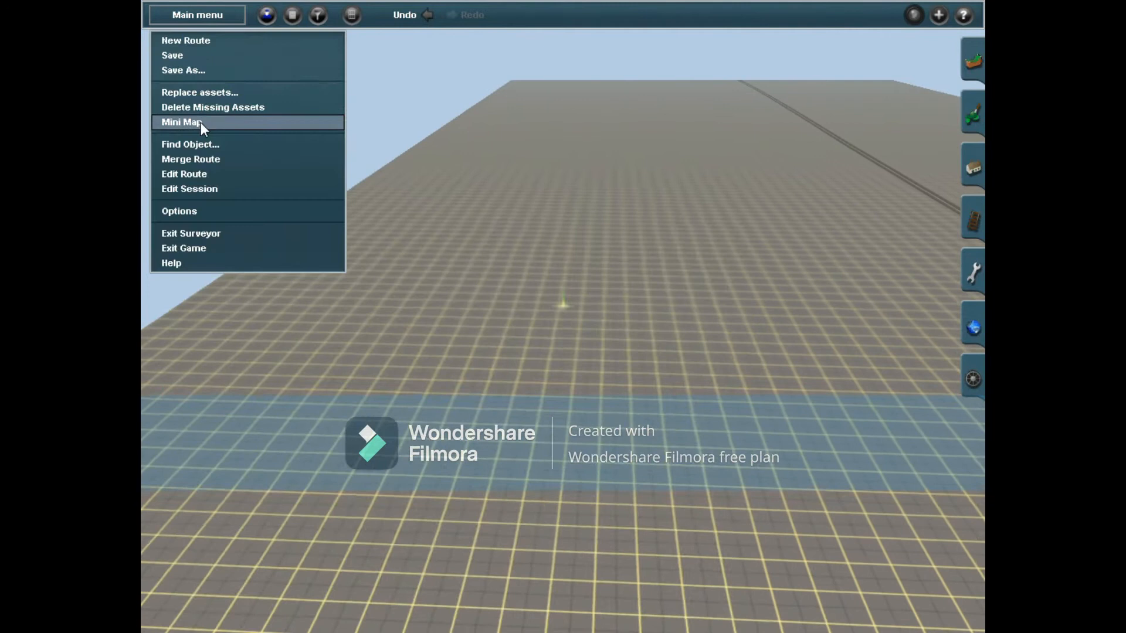
{"action": "left_click", "coordinate": [234, 121]}
{"action": "left_click_drag", "start_coordinate": [477, 342], "coordinate": [434, 459]}
{"action": "left_click", "coordinate": [417, 421]}
{"action": "scroll", "coordinate": [431, 410], "scroll_direction": "up", "scroll_amount": 3}
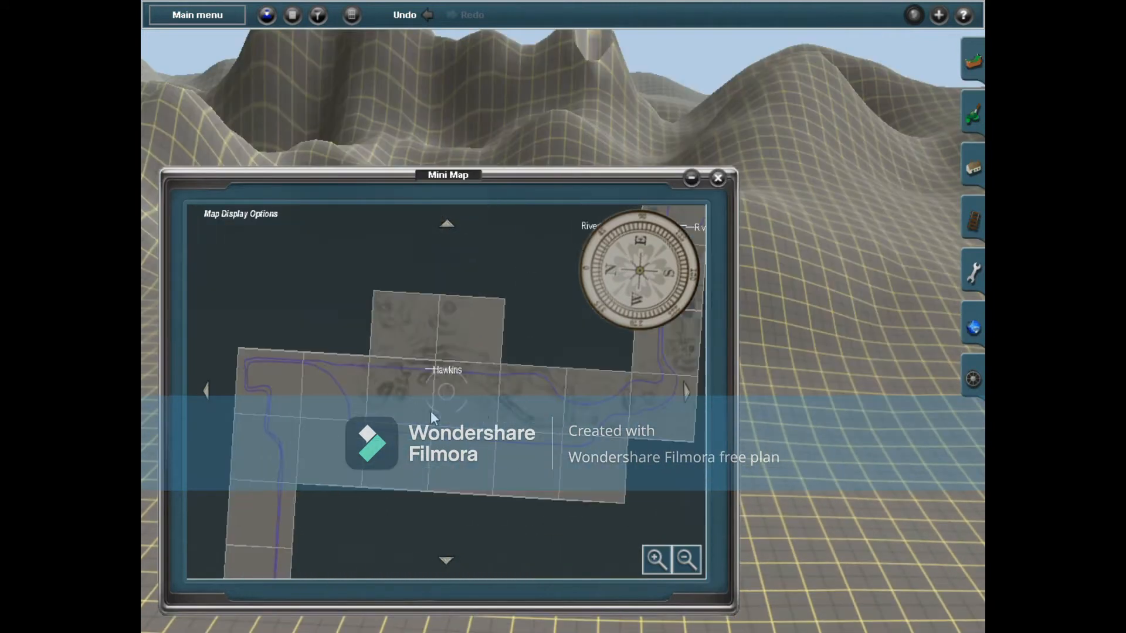
{"action": "left_click", "coordinate": [589, 391]}
{"action": "left_click", "coordinate": [515, 353]}
{"action": "left_click", "coordinate": [480, 293]}
{"action": "left_click", "coordinate": [505, 284]}
{"action": "left_click", "coordinate": [481, 333]}
{"action": "left_click", "coordinate": [526, 292]}
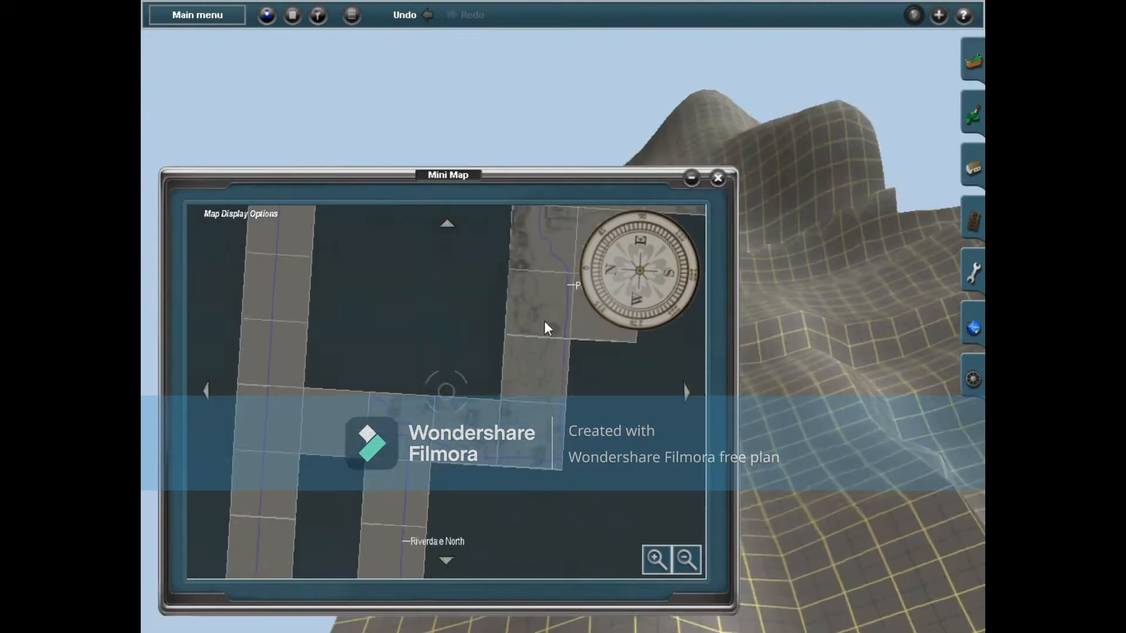
{"action": "left_click", "coordinate": [544, 321]}
{"action": "left_click", "coordinate": [492, 276]}
{"action": "left_click", "coordinate": [551, 301]}
{"action": "left_click", "coordinate": [528, 293]}
{"action": "left_click", "coordinate": [469, 287]}
{"action": "left_click", "coordinate": [444, 287]}
{"action": "left_click", "coordinate": [523, 414]}
{"action": "left_click", "coordinate": [447, 339]}
{"action": "left_click", "coordinate": [411, 335]}
{"action": "left_click", "coordinate": [352, 370]}
{"action": "left_click", "coordinate": [402, 425]}
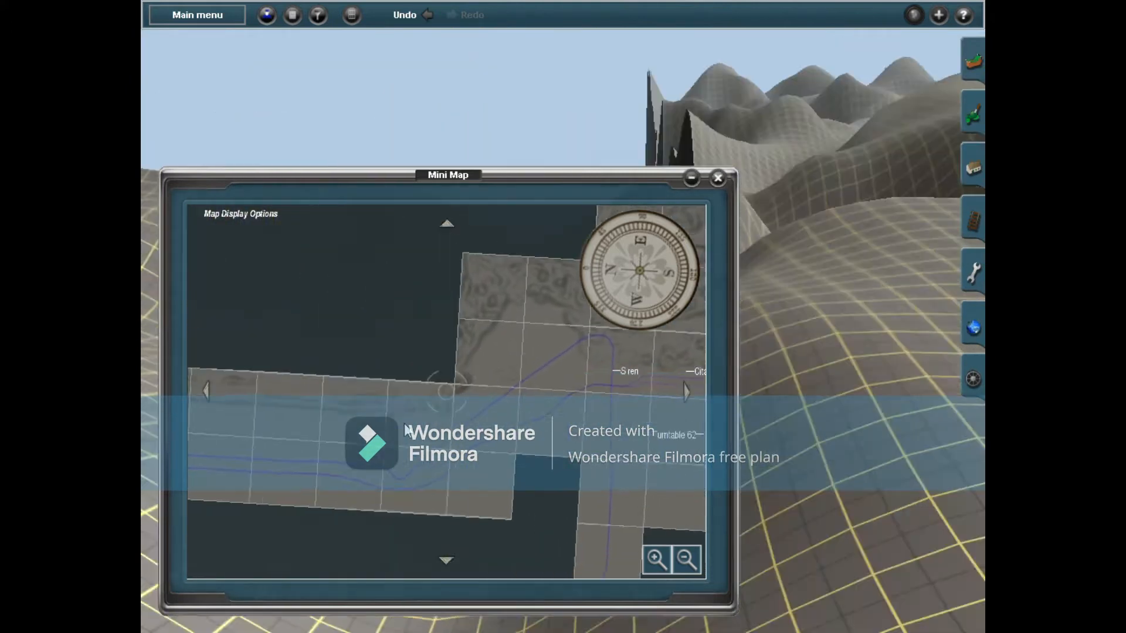
Follow the track through the route's flat outer sections on the mini map, then close the map.
{"action": "left_click", "coordinate": [328, 475]}
{"action": "left_click", "coordinate": [352, 481]}
{"action": "left_click", "coordinate": [317, 404]}
{"action": "left_click", "coordinate": [376, 370]}
{"action": "left_click", "coordinate": [477, 416]}
{"action": "left_click", "coordinate": [456, 469]}
{"action": "left_click", "coordinate": [431, 525]}
{"action": "left_click", "coordinate": [410, 533]}
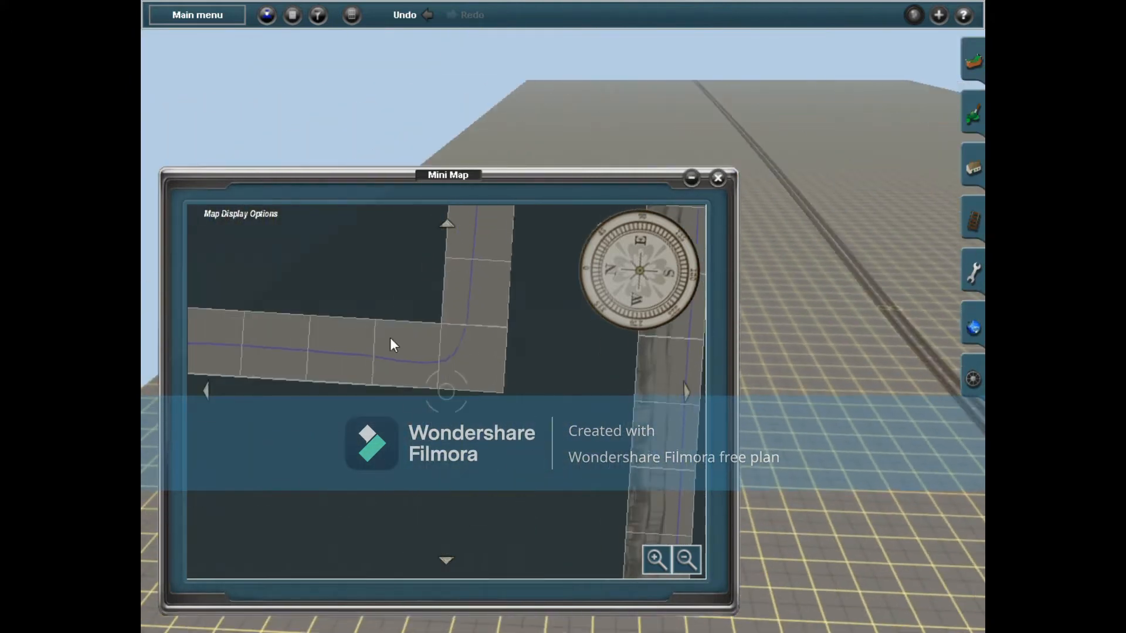
{"action": "left_click", "coordinate": [493, 237]}
{"action": "left_click", "coordinate": [475, 249]}
{"action": "left_click", "coordinate": [296, 258]}
{"action": "left_click", "coordinate": [323, 357]}
{"action": "left_click", "coordinate": [431, 434]}
{"action": "left_click", "coordinate": [716, 177]}
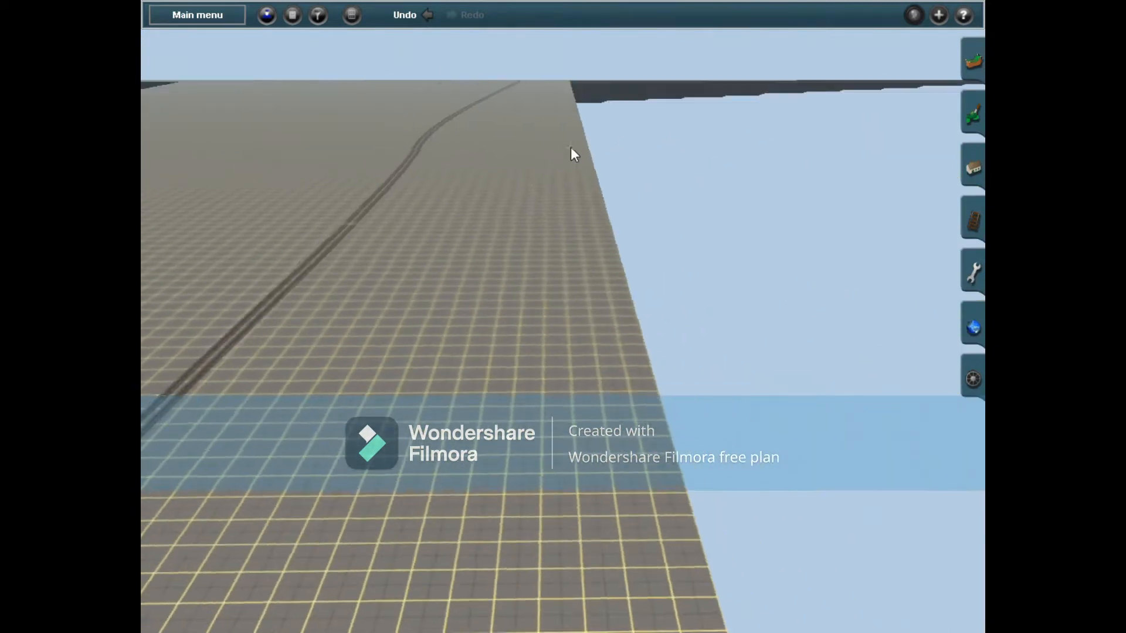
Travel along the track and over the neighbouring mountains to examine the terrain.
{"action": "right_click", "coordinate": [513, 93]}
{"action": "right_click", "coordinate": [550, 85]}
{"action": "right_click", "coordinate": [556, 85]}
{"action": "right_click", "coordinate": [556, 85]}
{"action": "right_click", "coordinate": [566, 64]}
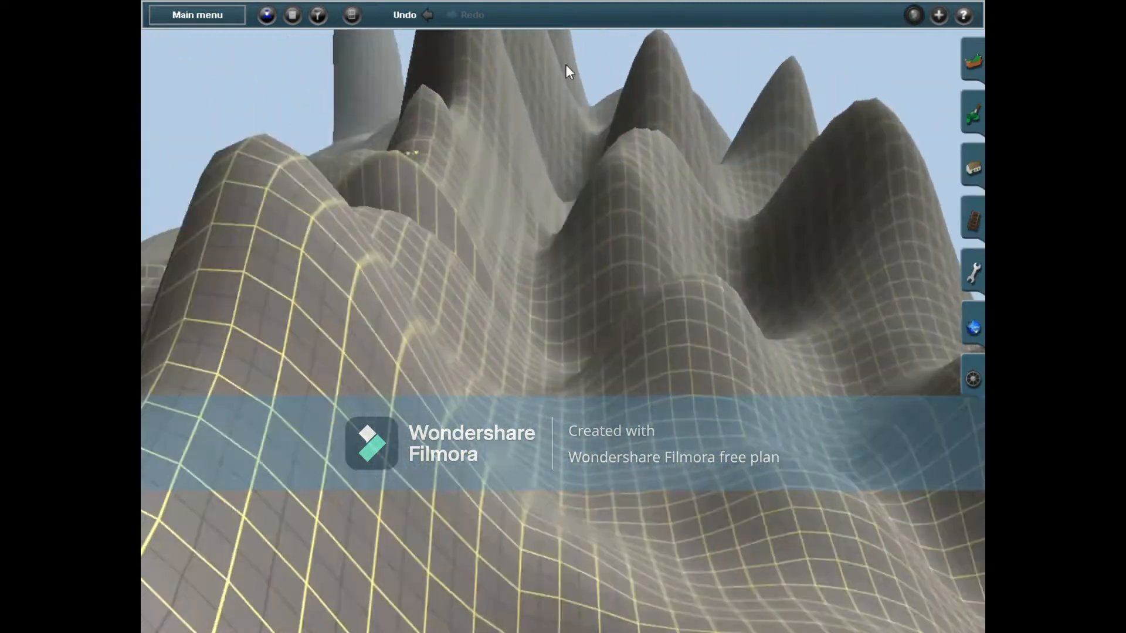
{"action": "right_click", "coordinate": [565, 65]}
{"action": "right_click", "coordinate": [620, 66]}
{"action": "right_click", "coordinate": [557, 38]}
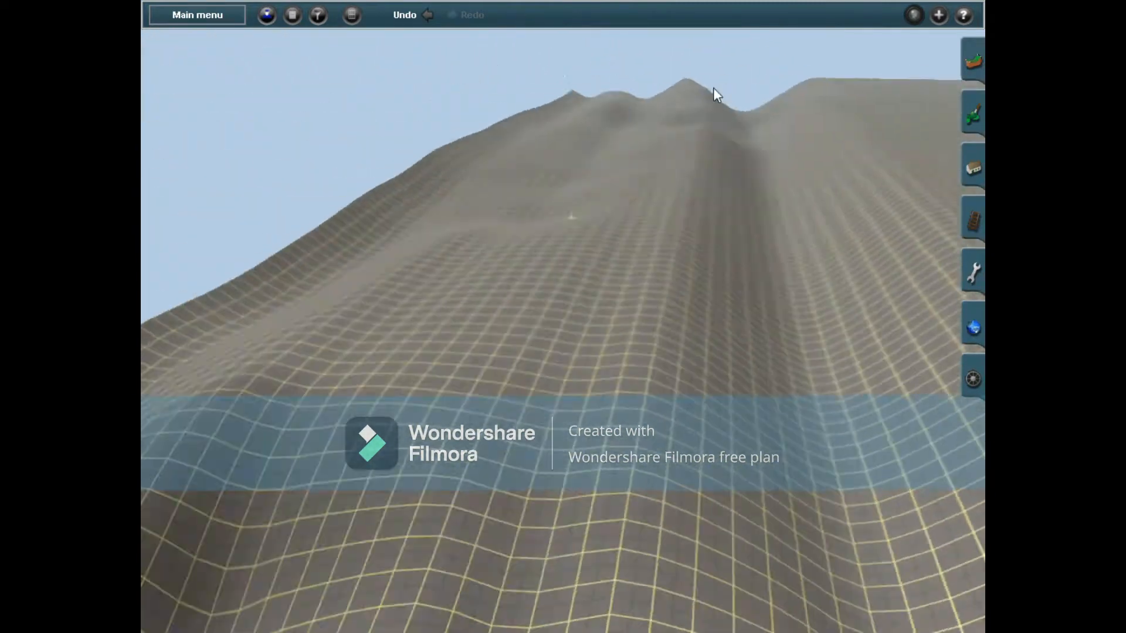
Prepare the Add water tool with a height of 2.00, a higher sensitivity and no displacement map.
{"action": "left_click", "coordinate": [973, 214]}
{"action": "left_click", "coordinate": [974, 167]}
{"action": "left_click", "coordinate": [973, 61]}
{"action": "left_click", "coordinate": [848, 229]}
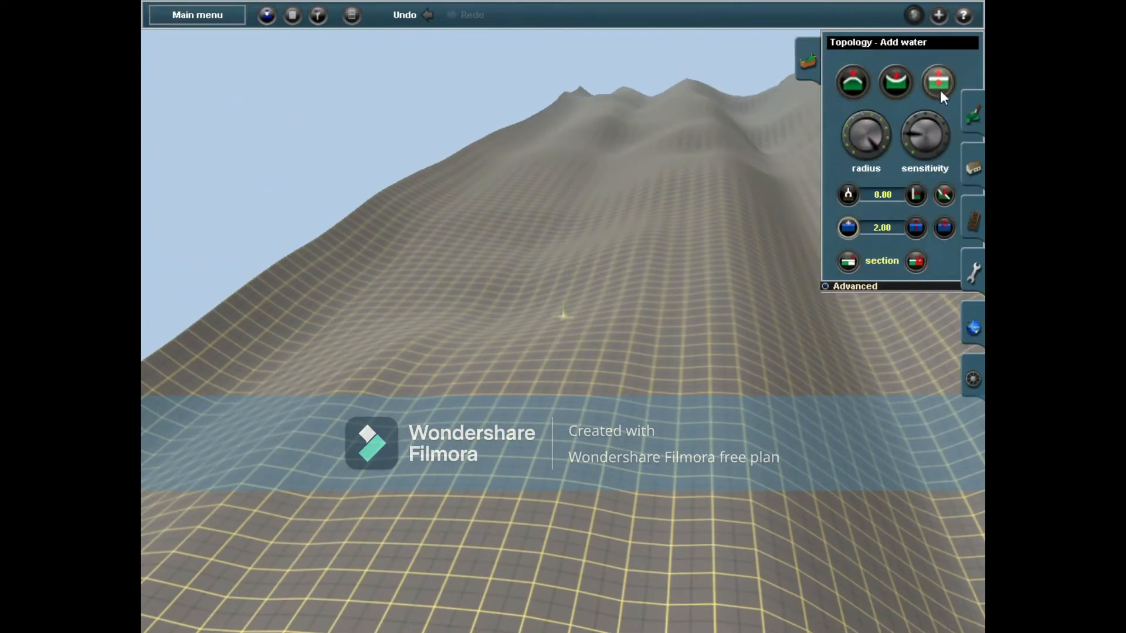
{"action": "left_click", "coordinate": [834, 287]}
{"action": "left_click", "coordinate": [944, 420]}
{"action": "left_click", "coordinate": [844, 419]}
Try to add a patch of water in the hilly terrain near the seaport.
{"action": "right_click", "coordinate": [576, 58]}
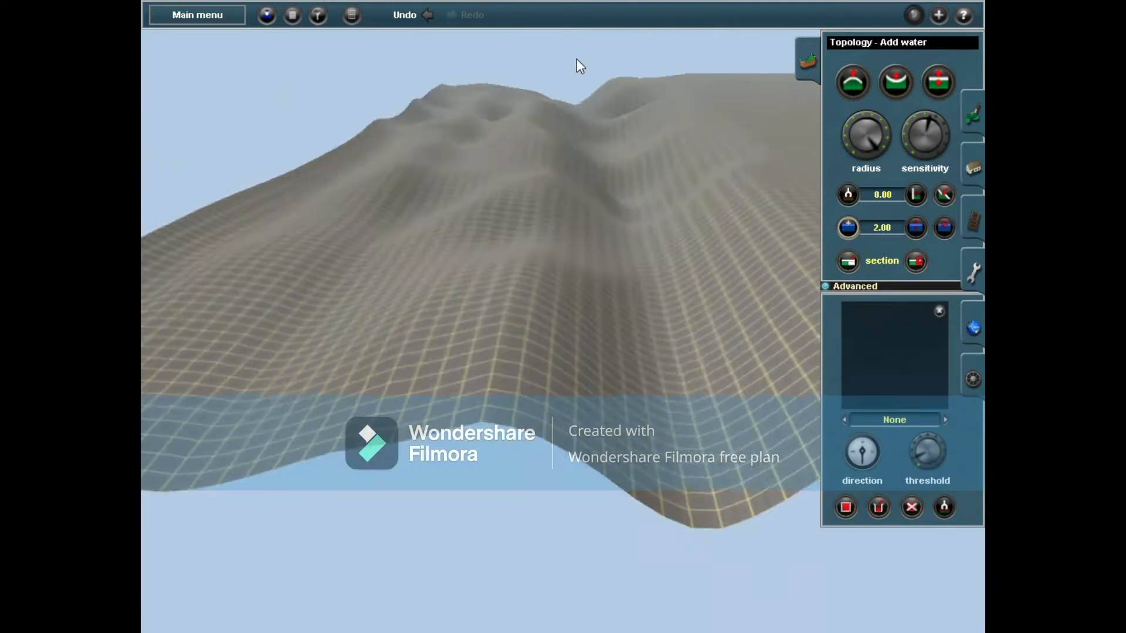
{"action": "right_click", "coordinate": [516, 31]}
{"action": "right_click", "coordinate": [568, 70]}
{"action": "right_click", "coordinate": [606, 121]}
{"action": "right_click", "coordinate": [594, 87]}
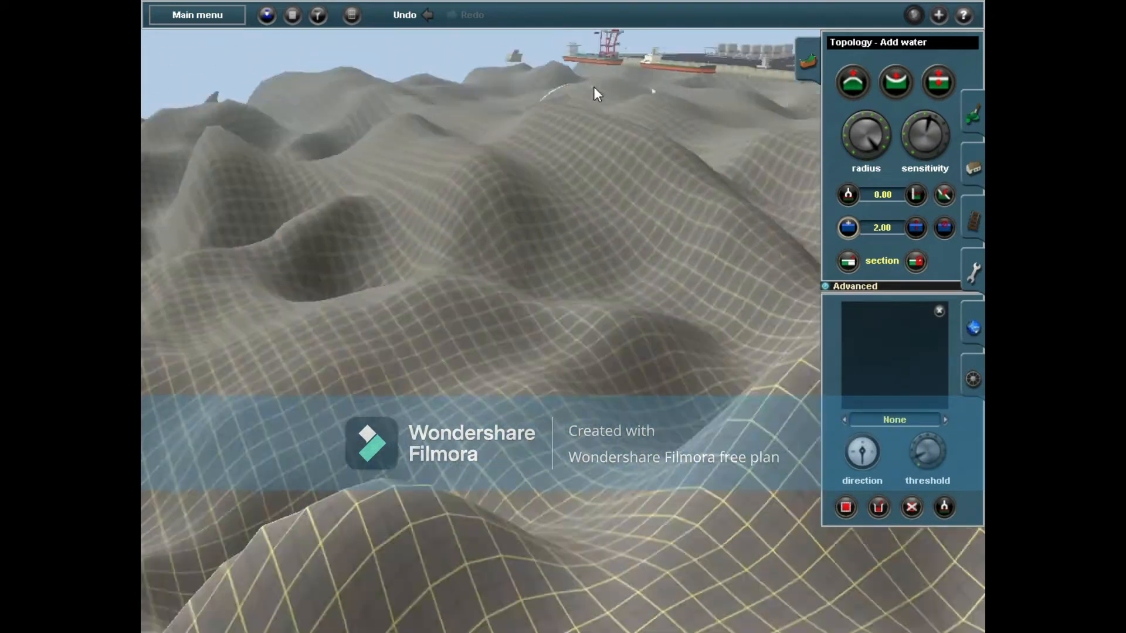
{"action": "right_click", "coordinate": [594, 87]}
{"action": "left_click", "coordinate": [578, 295]}
{"action": "key", "text": "ctrl+z"}
Add a lake at water height 2.00 in the basin between the hills near the seaport.
{"action": "right_click", "coordinate": [516, 234]}
{"action": "right_click_drag", "start_coordinate": [433, 181], "coordinate": [607, 264]}
{"action": "left_click", "coordinate": [607, 264]}
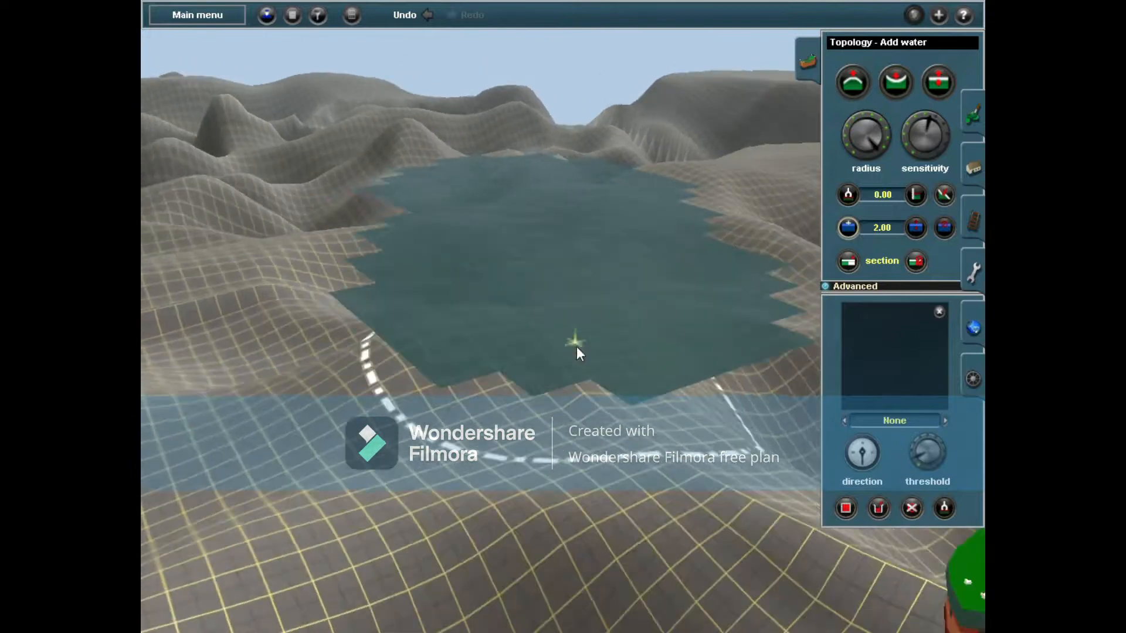
{"action": "right_click", "coordinate": [576, 346]}
{"action": "left_click", "coordinate": [605, 256]}
{"action": "left_click", "coordinate": [659, 178]}
Extend the water across the basin between the hills, working from several viewing angles.
{"action": "key", "text": "a"}
{"action": "left_click_drag", "start_coordinate": [572, 202], "coordinate": [543, 217]}
{"action": "mouse_move", "coordinate": [543, 217]}
{"action": "right_mouse_down"}
{"action": "mouse_move", "coordinate": [541, 237]}
{"action": "mouse_move", "coordinate": [785, 163]}
{"action": "right_mouse_up"}
{"action": "key", "text": "d"}
{"action": "mouse_move", "coordinate": [592, 375]}
{"action": "left_mouse_down"}
{"action": "mouse_move", "coordinate": [554, 403]}
{"action": "mouse_move", "coordinate": [577, 260]}
{"action": "left_mouse_up"}
{"action": "key", "text": "a"}
{"action": "mouse_move", "coordinate": [691, 122]}
{"action": "left_mouse_down"}
{"action": "mouse_move", "coordinate": [691, 176]}
{"action": "mouse_move", "coordinate": [690, 121]}
{"action": "left_mouse_up"}
{"action": "right_click", "coordinate": [689, 121]}
{"action": "mouse_move", "coordinate": [690, 121]}
{"action": "right_mouse_down"}
{"action": "mouse_move", "coordinate": [522, 388]}
{"action": "mouse_move", "coordinate": [547, 286]}
{"action": "mouse_move", "coordinate": [688, 256]}
{"action": "mouse_move", "coordinate": [575, 281]}
{"action": "mouse_move", "coordinate": [499, 328]}
{"action": "mouse_move", "coordinate": [498, 238]}
{"action": "mouse_move", "coordinate": [580, 243]}
{"action": "mouse_move", "coordinate": [590, 183]}
{"action": "mouse_move", "coordinate": [437, 342]}
{"action": "mouse_move", "coordinate": [631, 359]}
{"action": "mouse_move", "coordinate": [513, 225]}
{"action": "mouse_move", "coordinate": [535, 283]}
{"action": "mouse_move", "coordinate": [499, 356]}
{"action": "mouse_move", "coordinate": [515, 258]}
{"action": "mouse_move", "coordinate": [649, 245]}
{"action": "mouse_move", "coordinate": [501, 244]}
{"action": "right_mouse_up"}
{"action": "key", "text": "d"}
Fill further low-lying ground around the seaport with water.
{"action": "key", "text": "F2"}
{"action": "key", "text": "F1"}
{"action": "left_click", "coordinate": [849, 228]}
{"action": "left_click", "coordinate": [567, 292]}
{"action": "left_click", "coordinate": [498, 357]}
{"action": "left_click", "coordinate": [515, 258]}
{"action": "mouse_move", "coordinate": [557, 220]}
{"action": "right_mouse_down"}
{"action": "mouse_move", "coordinate": [540, 205]}
{"action": "mouse_move", "coordinate": [558, 191]}
{"action": "mouse_move", "coordinate": [533, 151]}
{"action": "mouse_move", "coordinate": [548, 206]}
{"action": "mouse_move", "coordinate": [571, 209]}
{"action": "mouse_move", "coordinate": [410, 259]}
{"action": "mouse_move", "coordinate": [367, 222]}
{"action": "mouse_move", "coordinate": [523, 181]}
{"action": "mouse_move", "coordinate": [623, 211]}
{"action": "mouse_move", "coordinate": [490, 304]}
{"action": "mouse_move", "coordinate": [638, 276]}
{"action": "mouse_move", "coordinate": [447, 322]}
{"action": "mouse_move", "coordinate": [621, 319]}
{"action": "mouse_move", "coordinate": [482, 230]}
{"action": "mouse_move", "coordinate": [508, 188]}
{"action": "mouse_move", "coordinate": [530, 223]}
{"action": "mouse_move", "coordinate": [717, 330]}
{"action": "mouse_move", "coordinate": [647, 388]}
{"action": "mouse_move", "coordinate": [684, 199]}
{"action": "mouse_move", "coordinate": [604, 287]}
{"action": "mouse_move", "coordinate": [628, 186]}
{"action": "mouse_move", "coordinate": [679, 88]}
{"action": "mouse_move", "coordinate": [613, 108]}
{"action": "mouse_move", "coordinate": [656, 198]}
{"action": "mouse_move", "coordinate": [436, 209]}
{"action": "mouse_move", "coordinate": [691, 424]}
{"action": "mouse_move", "coordinate": [541, 271]}
{"action": "mouse_move", "coordinate": [601, 511]}
{"action": "mouse_move", "coordinate": [494, 301]}
{"action": "right_mouse_up"}
{"action": "key", "text": "d"}
{"action": "left_click", "coordinate": [848, 228]}
{"action": "left_click_drag", "start_coordinate": [733, 199], "coordinate": [445, 283]}
{"action": "right_click_drag", "start_coordinate": [446, 283], "coordinate": [464, 318]}
Lower the ground around the seaport's docks with Height down and add more water there.
{"action": "left_click", "coordinate": [895, 82]}
{"action": "right_click_drag", "start_coordinate": [563, 317], "coordinate": [500, 282]}
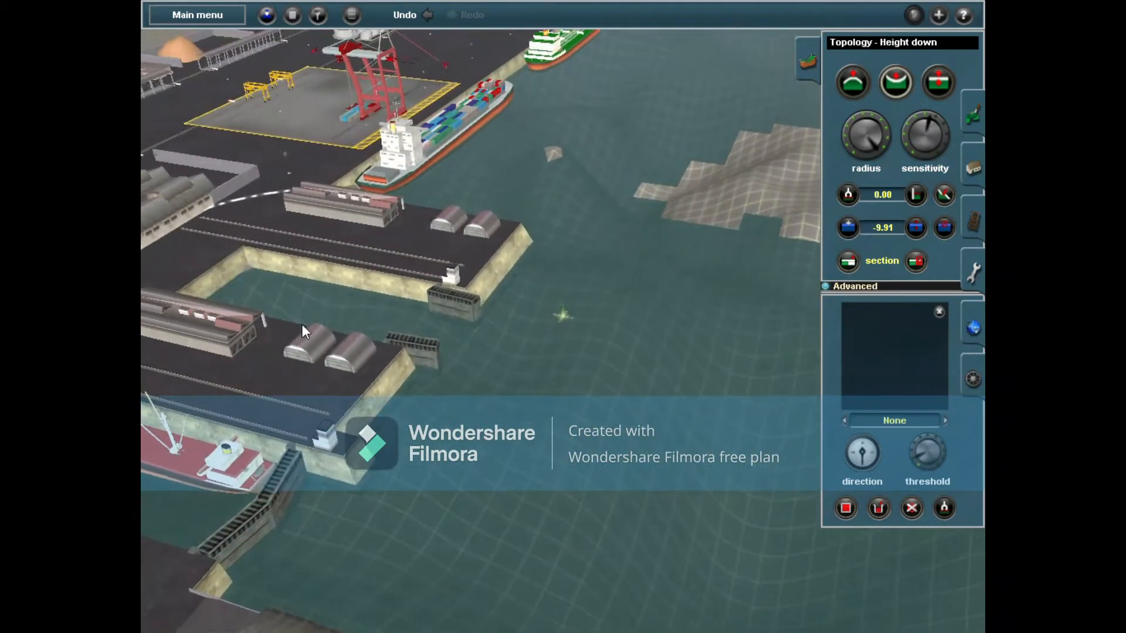
{"action": "right_click", "coordinate": [352, 159]}
{"action": "right_click_drag", "start_coordinate": [684, 279], "coordinate": [604, 229]}
{"action": "left_click", "coordinate": [848, 228]}
{"action": "right_click_drag", "start_coordinate": [509, 281], "coordinate": [529, 385]}
{"action": "left_click", "coordinate": [896, 82]}
{"action": "right_click_drag", "start_coordinate": [550, 157], "coordinate": [897, 107]}
Raise the terrain along the shoreline beside the curved bridge with Height up.
{"action": "left_click", "coordinate": [848, 228]}
{"action": "left_click", "coordinate": [852, 82]}
{"action": "mouse_move", "coordinate": [340, 196]}
{"action": "left_mouse_down"}
{"action": "mouse_move", "coordinate": [393, 219]}
{"action": "mouse_move", "coordinate": [565, 211]}
{"action": "mouse_move", "coordinate": [684, 246]}
{"action": "left_mouse_up"}
{"action": "key", "text": "Right"}
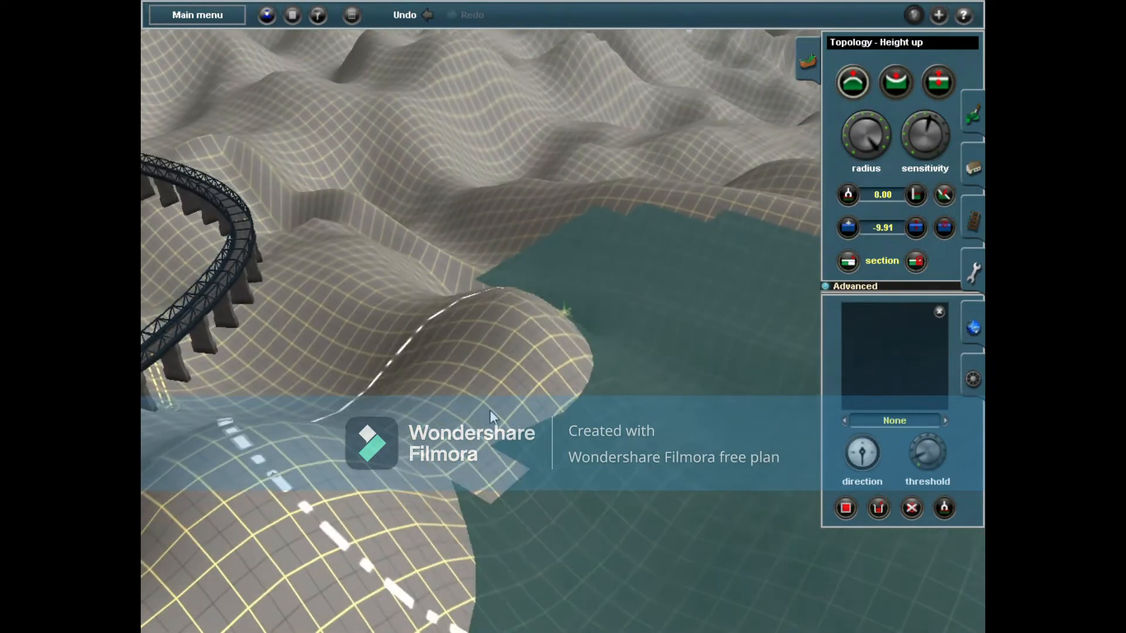
{"action": "left_click_drag", "start_coordinate": [490, 410], "coordinate": [524, 272]}
{"action": "right_click", "coordinate": [525, 273]}
Add water at height -9.91 near the pier platform and lower the terrain protruding from it.
{"action": "left_click", "coordinate": [845, 229]}
{"action": "left_click", "coordinate": [574, 303]}
{"action": "right_click_drag", "start_coordinate": [575, 302], "coordinate": [554, 322]}
{"action": "left_click", "coordinate": [890, 87]}
{"action": "left_click_drag", "start_coordinate": [528, 422], "coordinate": [800, 575]}
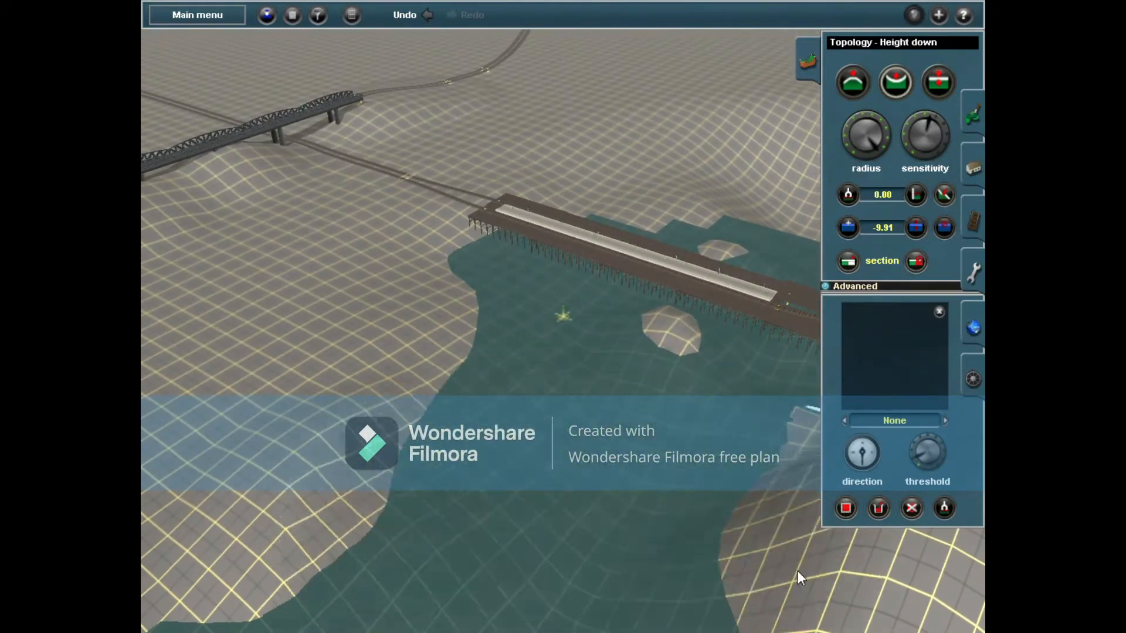
Try to lower the terrain further around the pier platform.
{"action": "right_click_drag", "start_coordinate": [799, 575], "coordinate": [554, 127]}
{"action": "left_click_drag", "start_coordinate": [553, 126], "coordinate": [388, 156]}
{"action": "right_click_drag", "start_coordinate": [388, 156], "coordinate": [477, 362]}
{"action": "key", "text": "Right"}
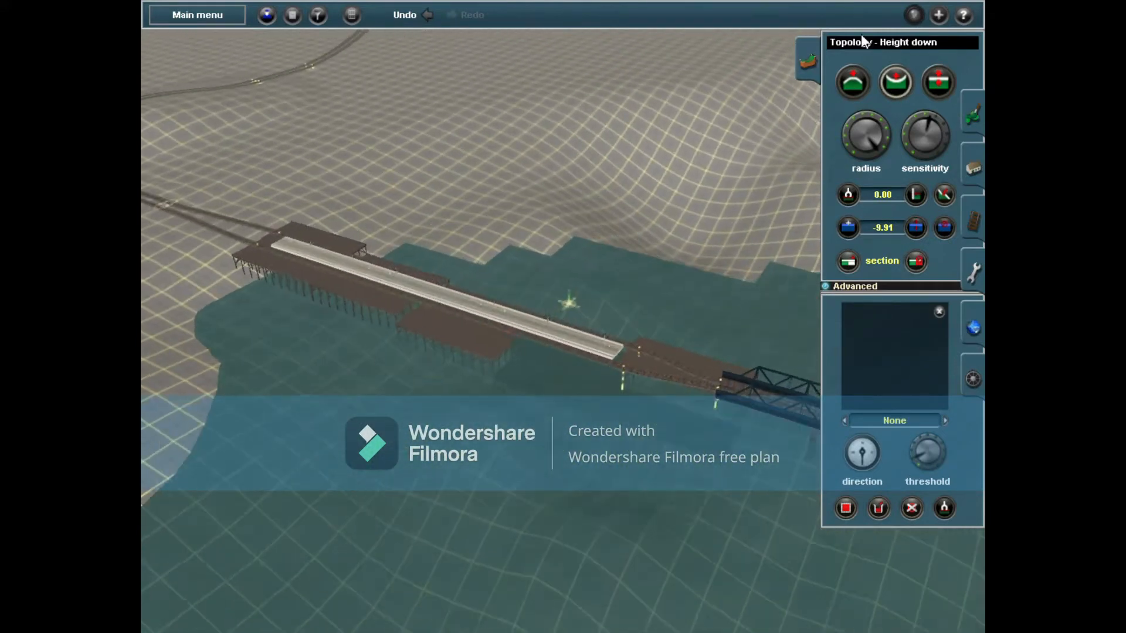
{"action": "key", "text": "ctrl+z"}
Adjust the height of the object at the pier station slightly.
{"action": "right_click", "coordinate": [512, 318]}
{"action": "scroll", "coordinate": [511, 318], "scroll_direction": "up", "scroll_amount": 2}
{"action": "right_click", "coordinate": [589, 217]}
{"action": "key", "text": "F3"}
{"action": "left_click_drag", "start_coordinate": [616, 531], "coordinate": [617, 547]}
{"action": "right_click", "coordinate": [499, 328]}
{"action": "key", "text": "Right"}
{"action": "right_click", "coordinate": [505, 262]}
{"action": "key", "text": "Right"}
{"action": "right_click", "coordinate": [435, 388]}
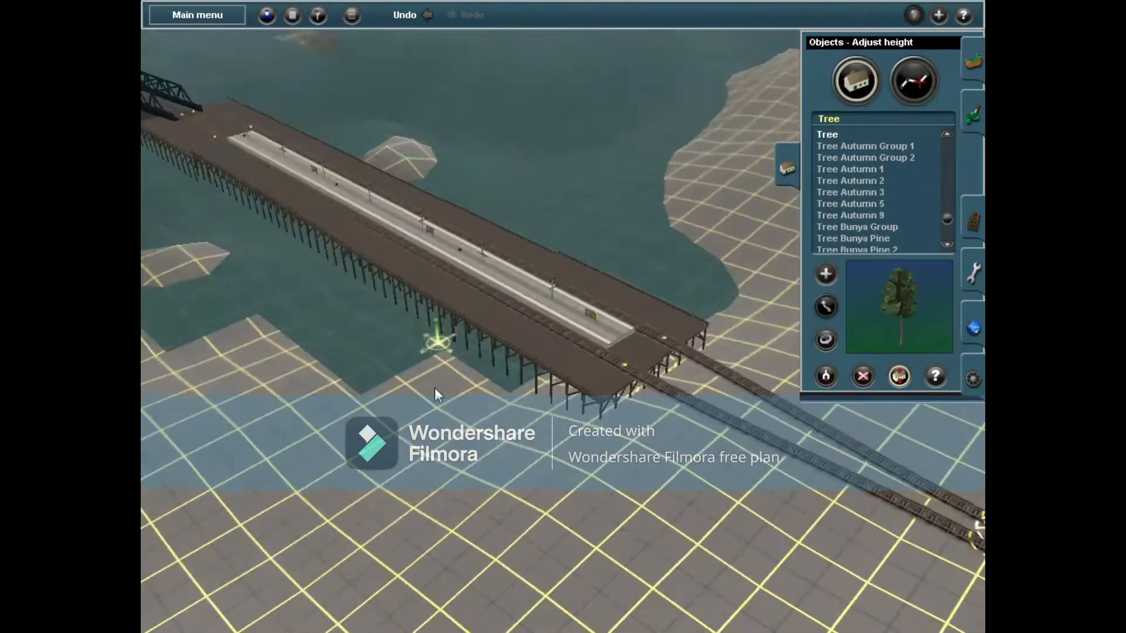
Add water at height -9.91 along the shoreline beyond the pier station, using a medium brush radius.
{"action": "right_click", "coordinate": [631, 346]}
{"action": "left_click", "coordinate": [972, 61]}
{"action": "left_click", "coordinate": [848, 227]}
{"action": "left_click_drag", "start_coordinate": [849, 119], "coordinate": [869, 115]}
{"action": "right_click", "coordinate": [523, 245]}
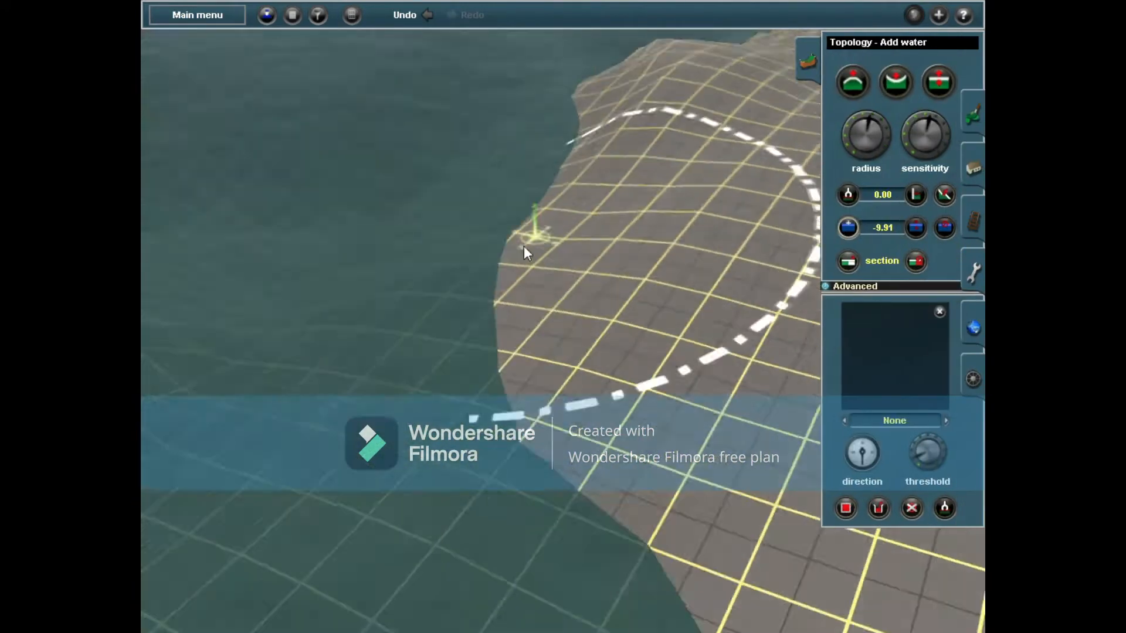
{"action": "right_click", "coordinate": [481, 360]}
{"action": "scroll", "coordinate": [481, 360], "scroll_direction": "down", "scroll_amount": 2}
{"action": "right_click", "coordinate": [561, 284]}
{"action": "scroll", "coordinate": [505, 311], "scroll_direction": "up", "scroll_amount": 2}
Extend the -9.91 water through the valley between the hills next to the shoreline.
{"action": "right_click", "coordinate": [483, 326]}
{"action": "right_click", "coordinate": [464, 287]}
{"action": "right_click", "coordinate": [618, 244]}
{"action": "right_click", "coordinate": [482, 276]}
{"action": "right_click", "coordinate": [494, 346]}
{"action": "right_click", "coordinate": [717, 373]}
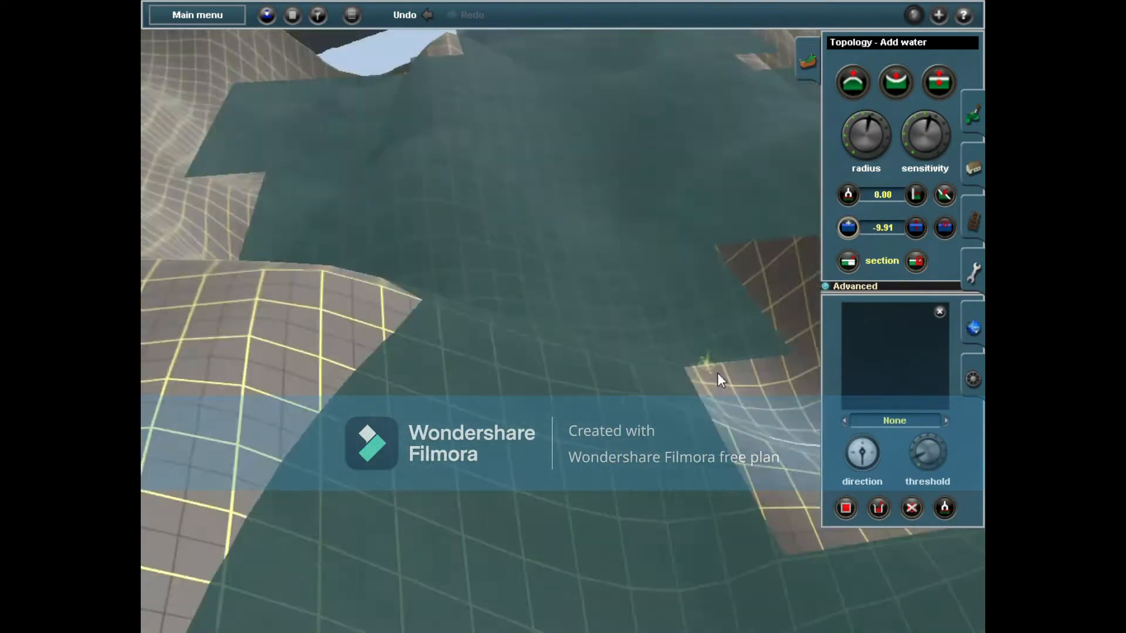
{"action": "right_click", "coordinate": [453, 248]}
{"action": "right_click", "coordinate": [428, 296]}
{"action": "right_click", "coordinate": [544, 199]}
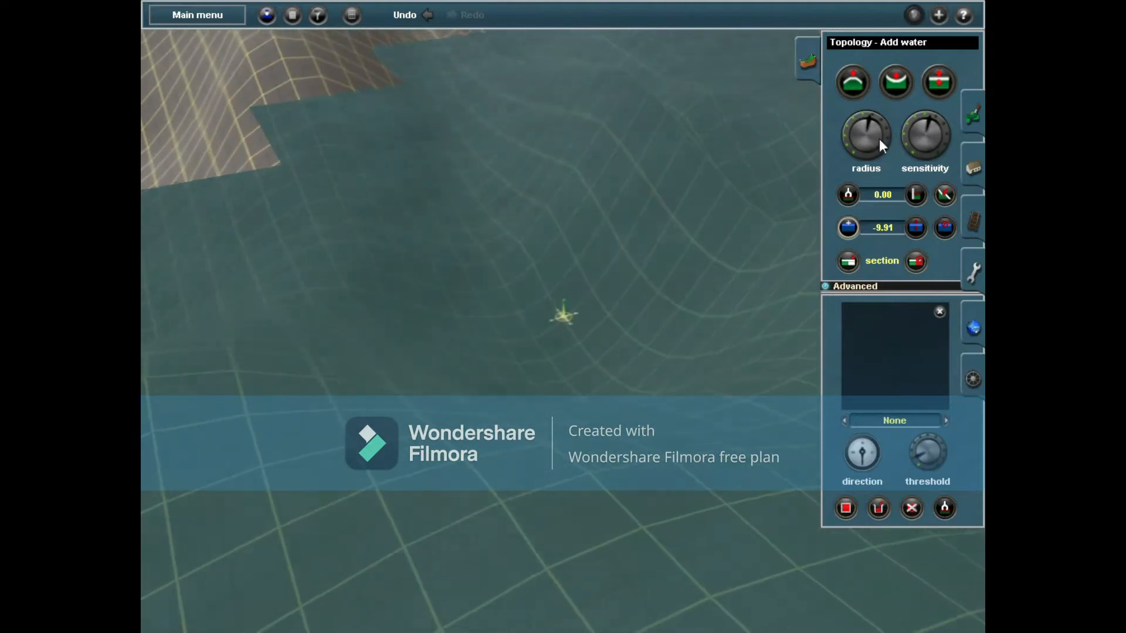
Increase the brush radius to its maximum and flood the wide basin between the hills at -9.91.
{"action": "left_click", "coordinate": [879, 146]}
{"action": "right_click", "coordinate": [627, 242]}
{"action": "right_click", "coordinate": [522, 385]}
{"action": "right_click", "coordinate": [503, 217]}
{"action": "right_click", "coordinate": [611, 169]}
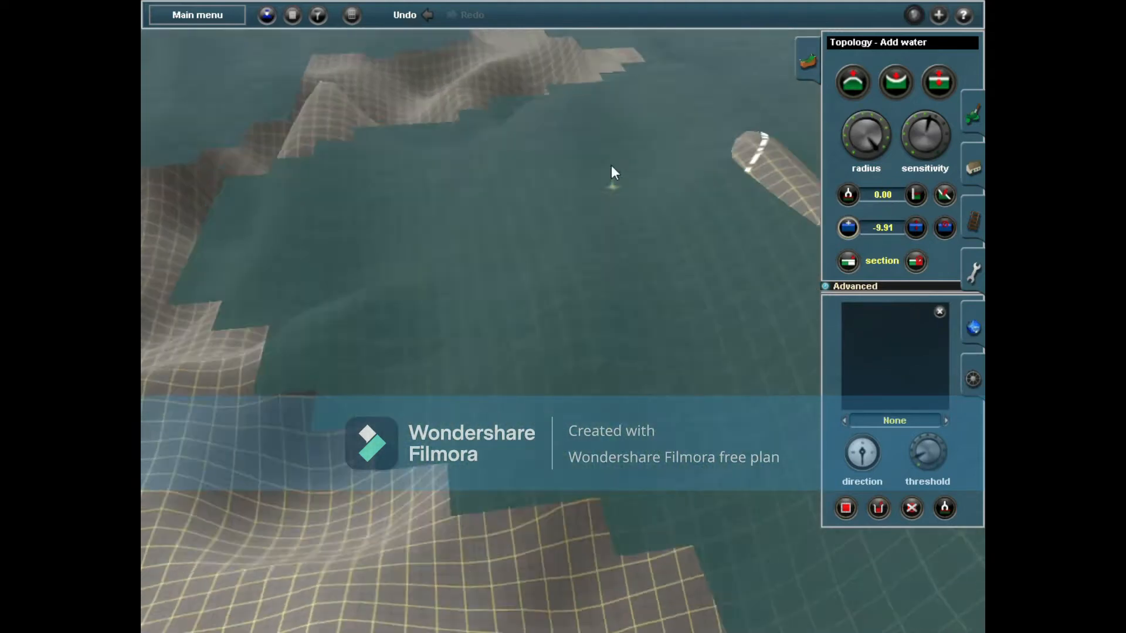
{"action": "right_click", "coordinate": [652, 333]}
{"action": "right_click", "coordinate": [361, 328]}
{"action": "right_click", "coordinate": [463, 215]}
{"action": "right_click", "coordinate": [648, 202]}
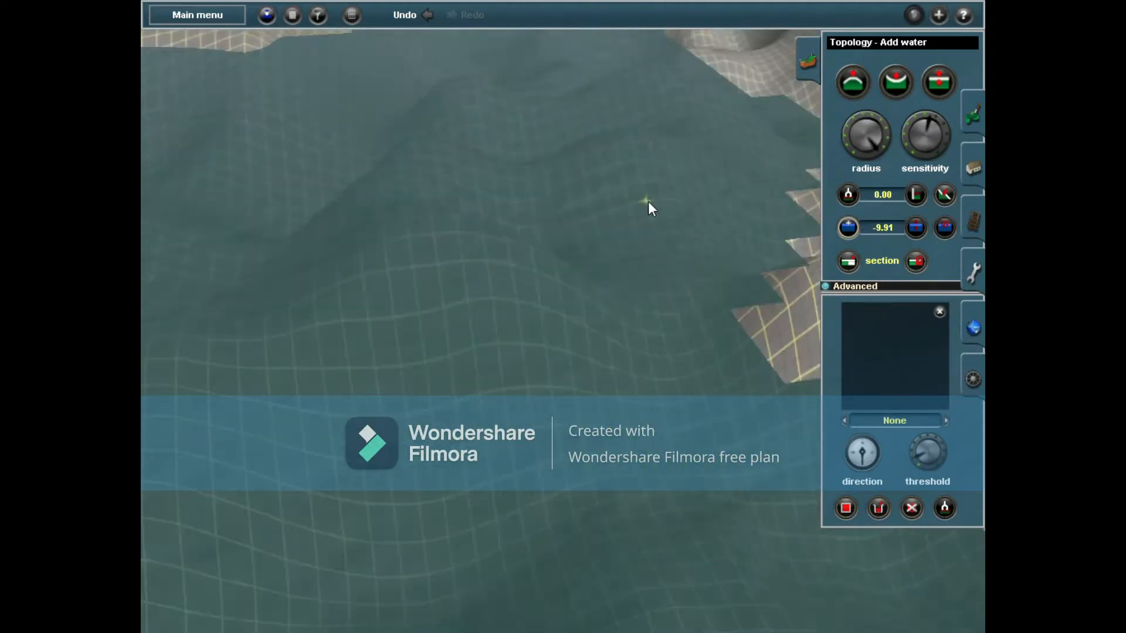
Spread the water over the slopes out to the edge of the map, around the dry land spur.
{"action": "right_click", "coordinate": [590, 410]}
{"action": "right_click", "coordinate": [442, 330]}
{"action": "right_click", "coordinate": [750, 265]}
{"action": "right_click", "coordinate": [678, 164]}
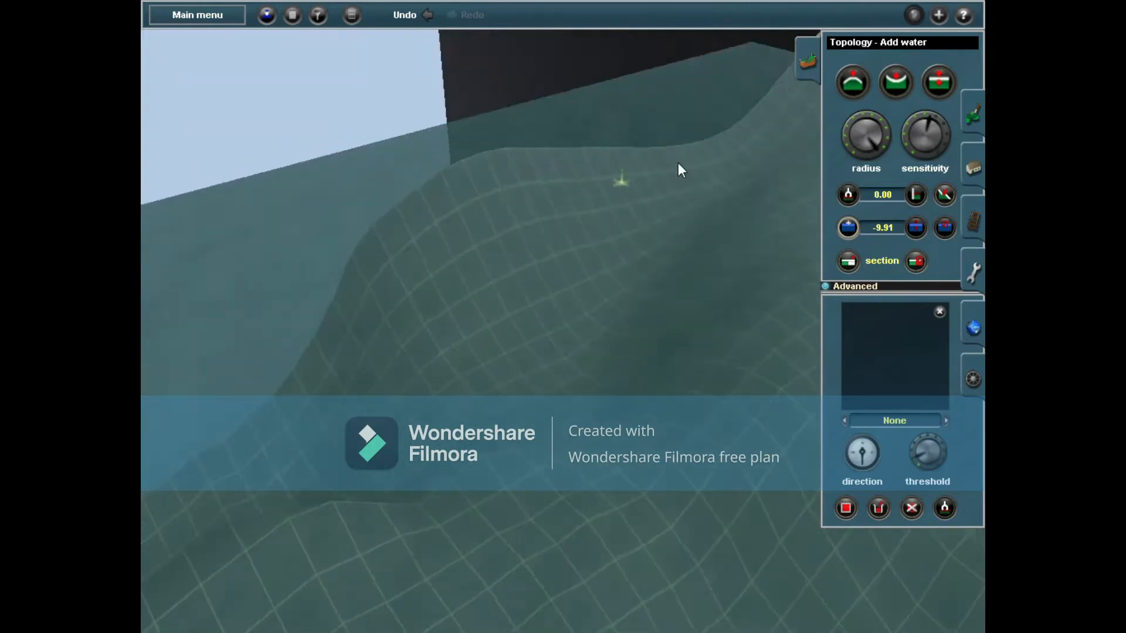
{"action": "right_click", "coordinate": [537, 309]}
{"action": "right_click", "coordinate": [540, 181]}
{"action": "right_click", "coordinate": [599, 225]}
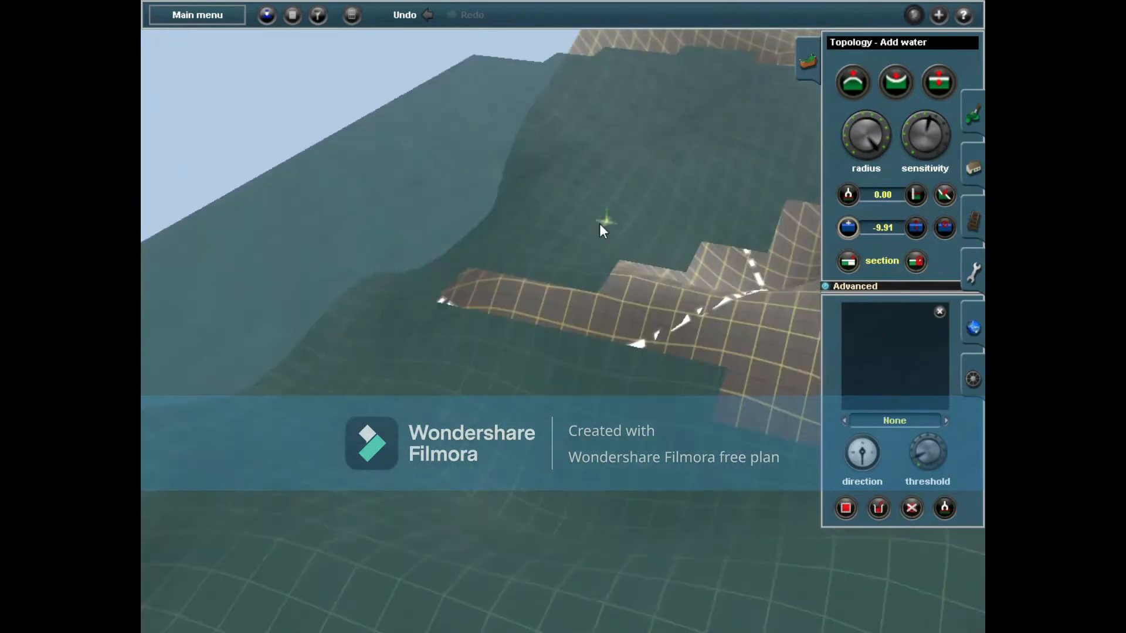
Cover the low ground around the dry spur and the neighbouring slopes with water at -9.91.
{"action": "right_click", "coordinate": [503, 208]}
{"action": "right_click", "coordinate": [691, 402]}
{"action": "right_click", "coordinate": [699, 282]}
{"action": "right_click", "coordinate": [654, 264]}
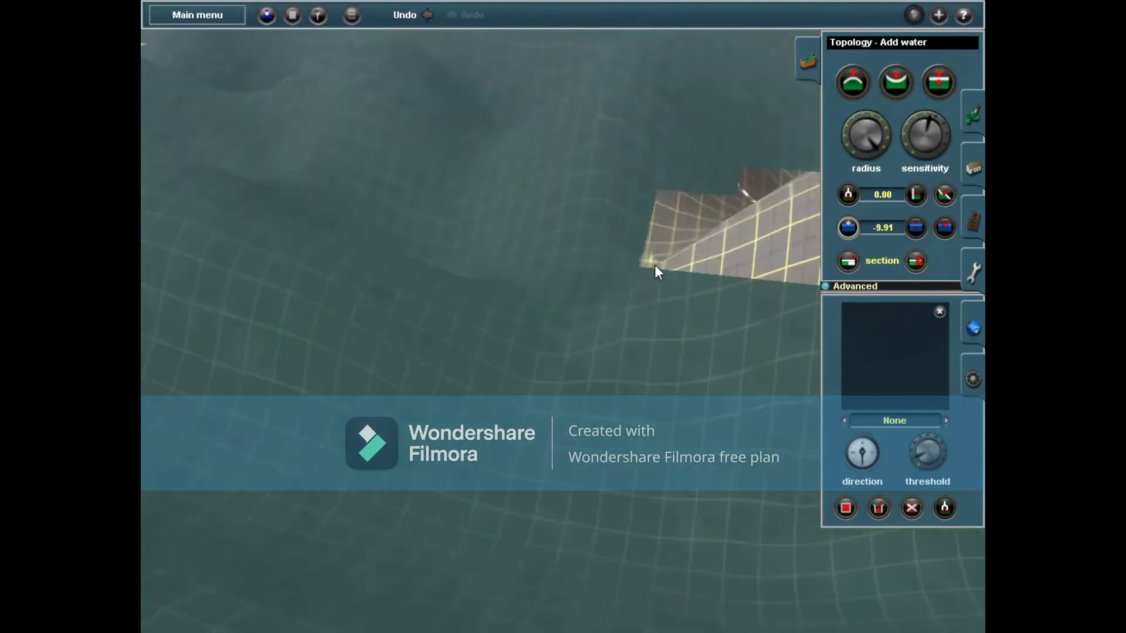
{"action": "right_click", "coordinate": [401, 183]}
{"action": "right_click", "coordinate": [695, 217]}
{"action": "right_click", "coordinate": [580, 167]}
{"action": "right_click", "coordinate": [674, 329]}
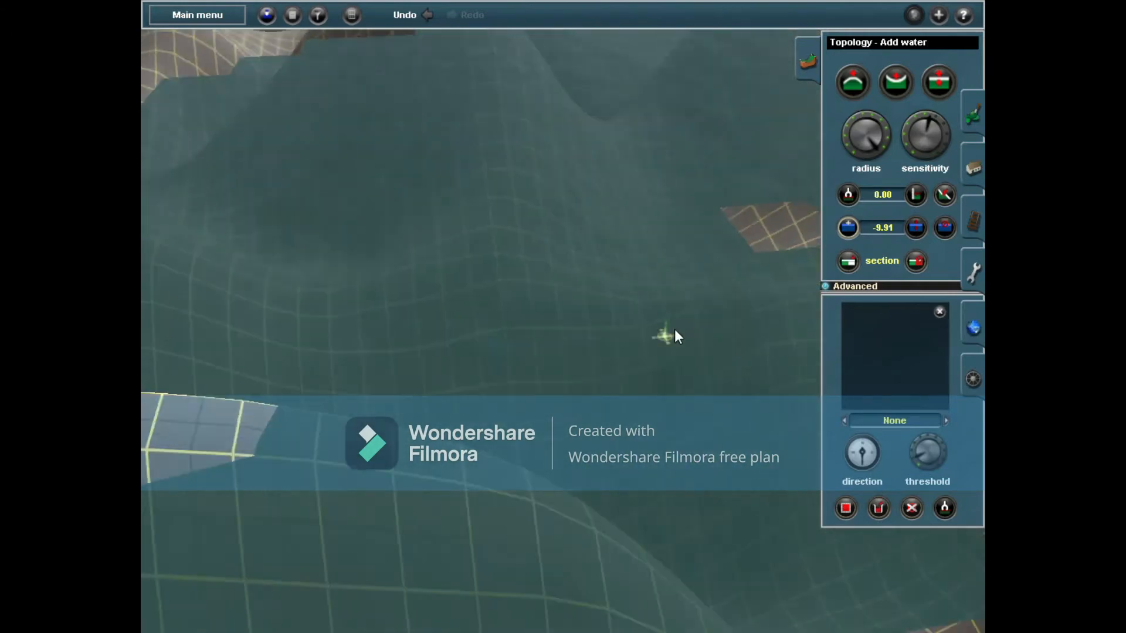
Flood the next stretch of submerged hills and the hollow enclosed by the surrounding ridges.
{"action": "right_click", "coordinate": [591, 179]}
{"action": "right_click", "coordinate": [546, 249]}
{"action": "right_click", "coordinate": [464, 286]}
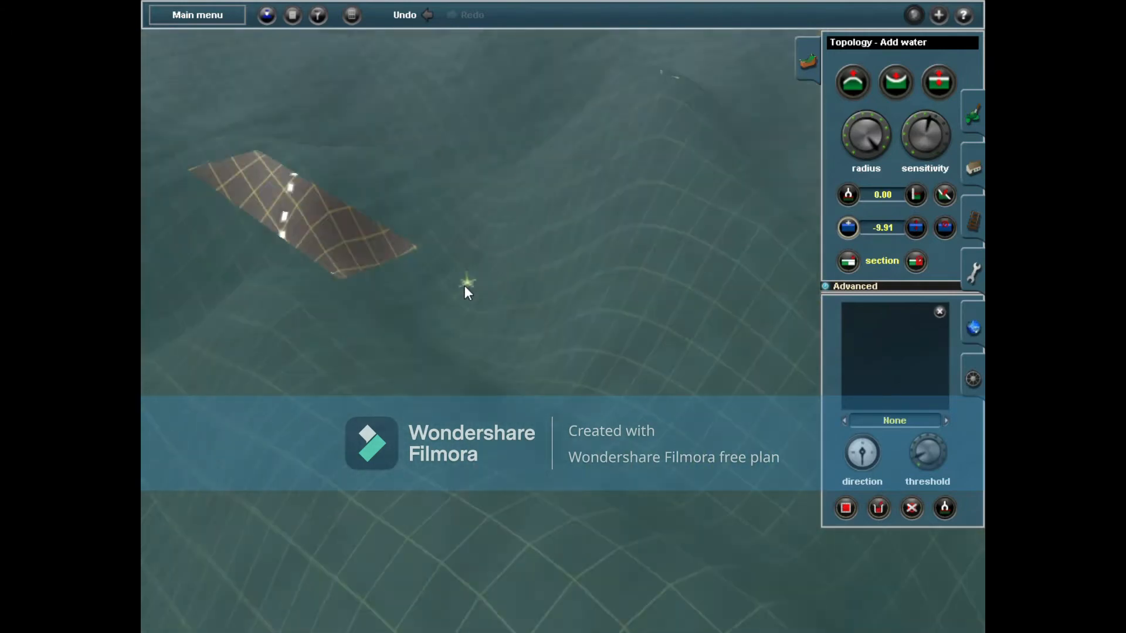
{"action": "right_click", "coordinate": [437, 244]}
{"action": "right_click", "coordinate": [702, 315]}
{"action": "right_click", "coordinate": [554, 190]}
{"action": "right_click", "coordinate": [466, 386]}
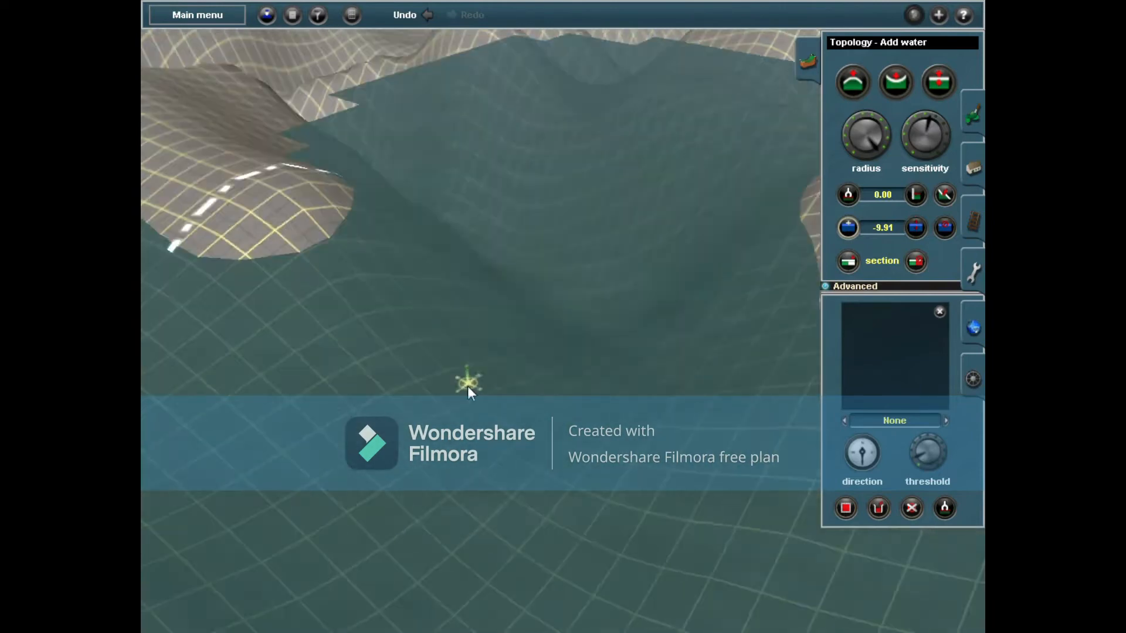
Continue the water across the deep valleys and ridges beyond the hollow with the large brush.
{"action": "right_click", "coordinate": [563, 333]}
{"action": "right_click", "coordinate": [818, 300]}
{"action": "right_click", "coordinate": [533, 171]}
{"action": "right_click", "coordinate": [469, 221]}
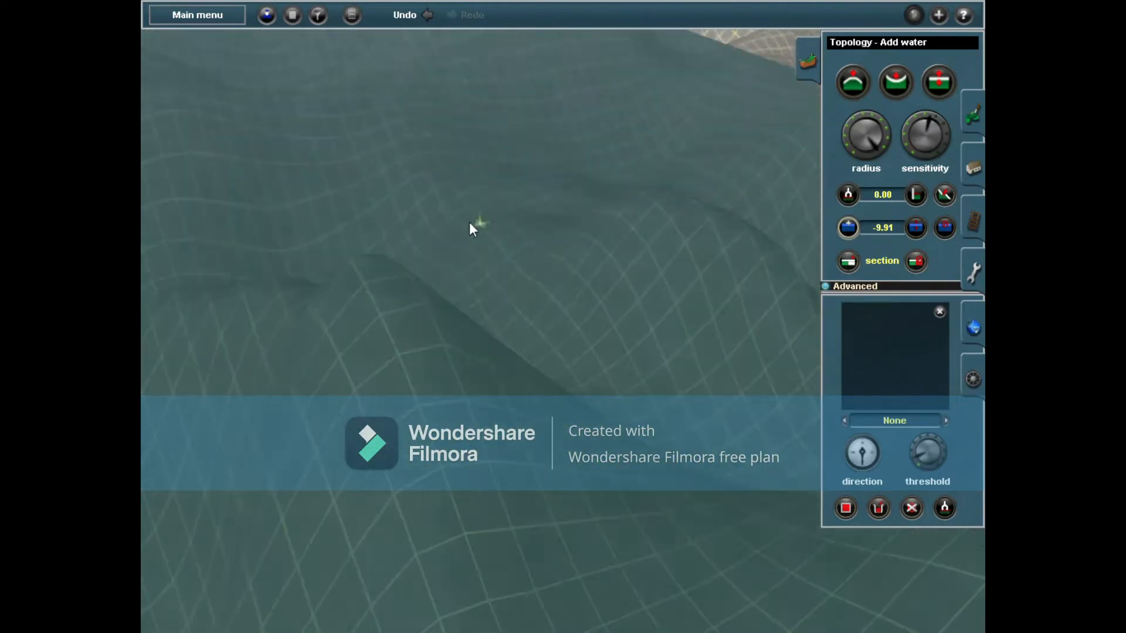
{"action": "right_click", "coordinate": [731, 234]}
{"action": "right_click", "coordinate": [652, 253]}
{"action": "right_click", "coordinate": [540, 181]}
{"action": "right_click", "coordinate": [737, 199]}
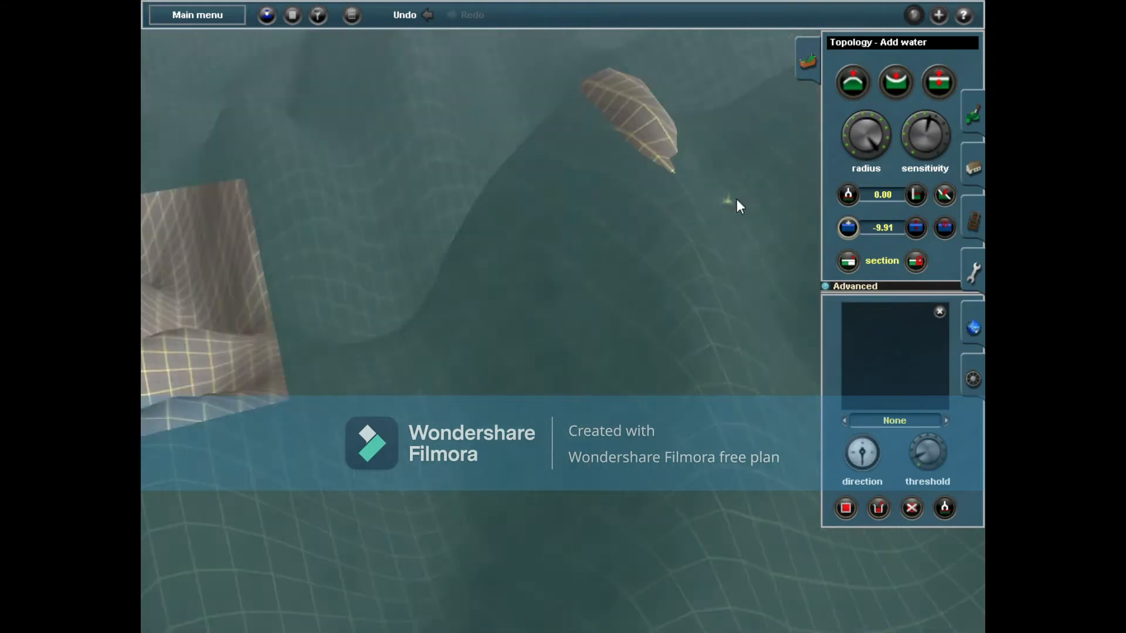
Fill the area along the map's edge with water around the peak there.
{"action": "right_click", "coordinate": [712, 199]}
{"action": "right_click", "coordinate": [628, 218]}
{"action": "right_click", "coordinate": [431, 280]}
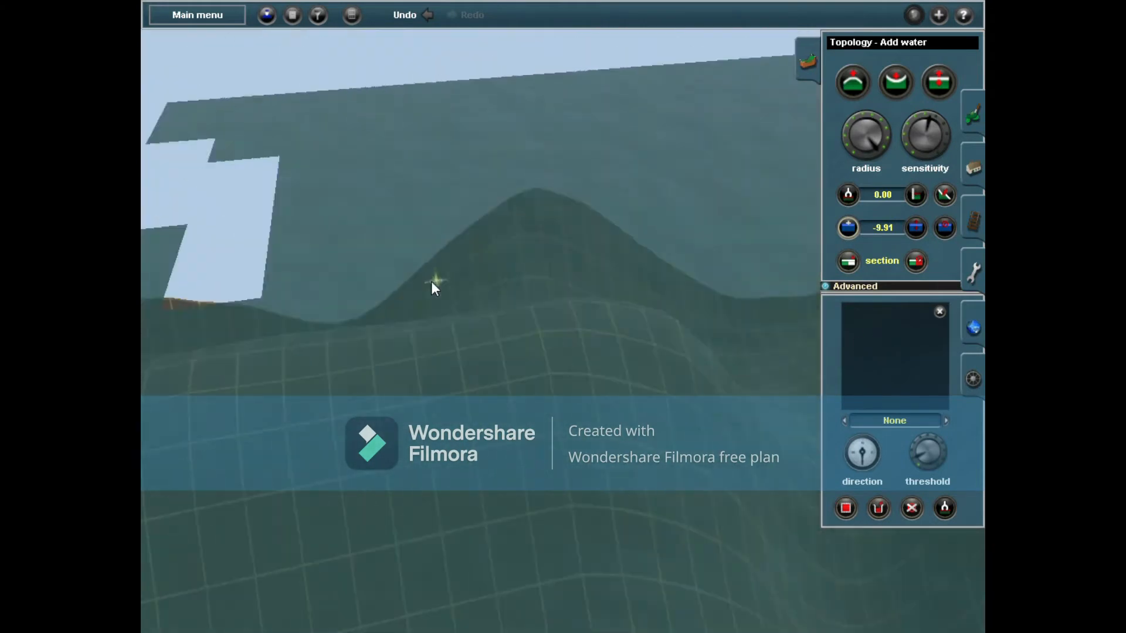
{"action": "right_click", "coordinate": [554, 227]}
Reshape the ridge along the map's edge with Height up and Height down at the maximum radius.
{"action": "right_click", "coordinate": [559, 423]}
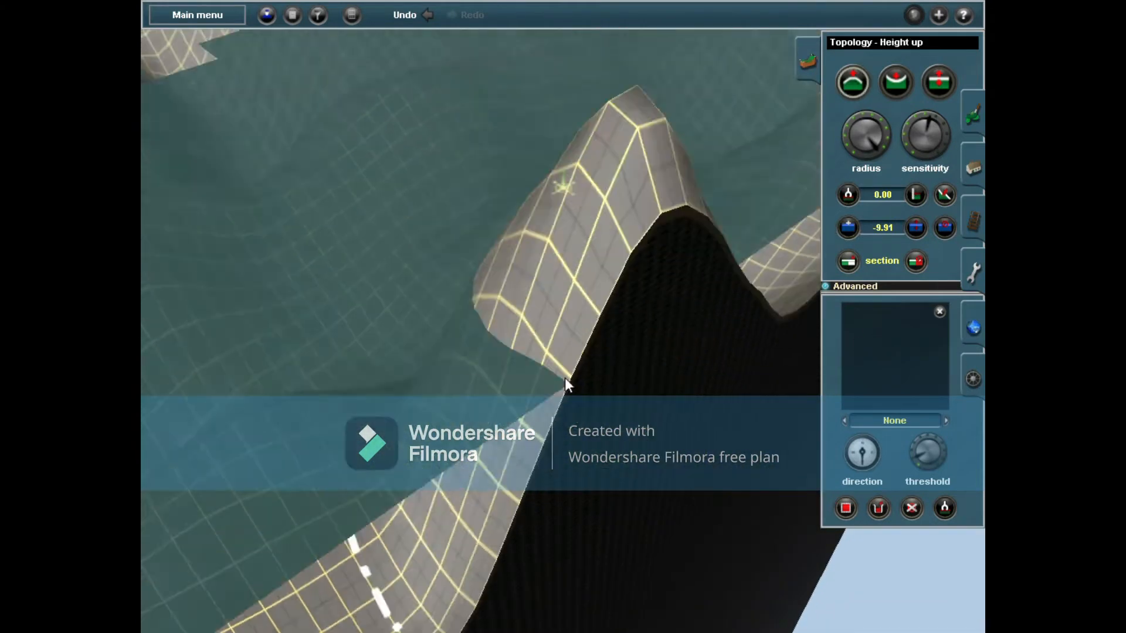
{"action": "right_click", "coordinate": [385, 325]}
{"action": "right_click", "coordinate": [563, 516]}
{"action": "left_click", "coordinate": [895, 82]}
{"action": "right_click", "coordinate": [568, 521]}
{"action": "right_click", "coordinate": [589, 165]}
{"action": "left_click", "coordinate": [853, 82]}
{"action": "right_click", "coordinate": [625, 249]}
Return to Add water and cover the reshaped ridge along the map's edge at height -9.91.
{"action": "left_click", "coordinate": [848, 228]}
{"action": "left_click_drag", "start_coordinate": [352, 252], "coordinate": [329, 472]}
{"action": "right_click", "coordinate": [328, 472]}
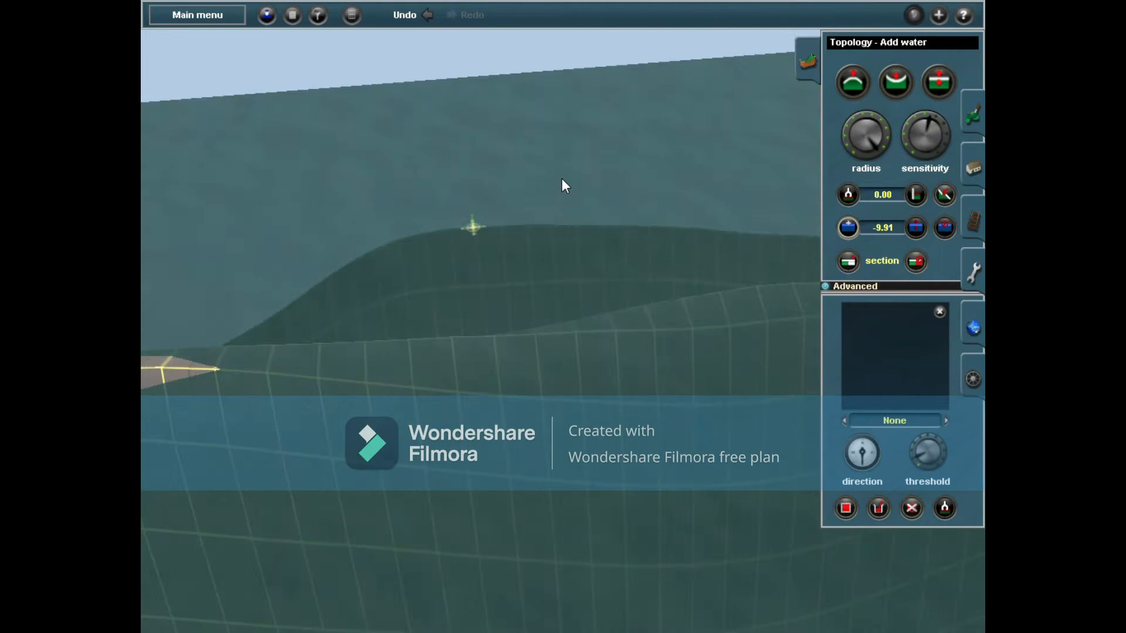
{"action": "right_click", "coordinate": [599, 143]}
{"action": "right_click", "coordinate": [775, 355]}
{"action": "right_click", "coordinate": [711, 285]}
{"action": "right_click", "coordinate": [395, 260]}
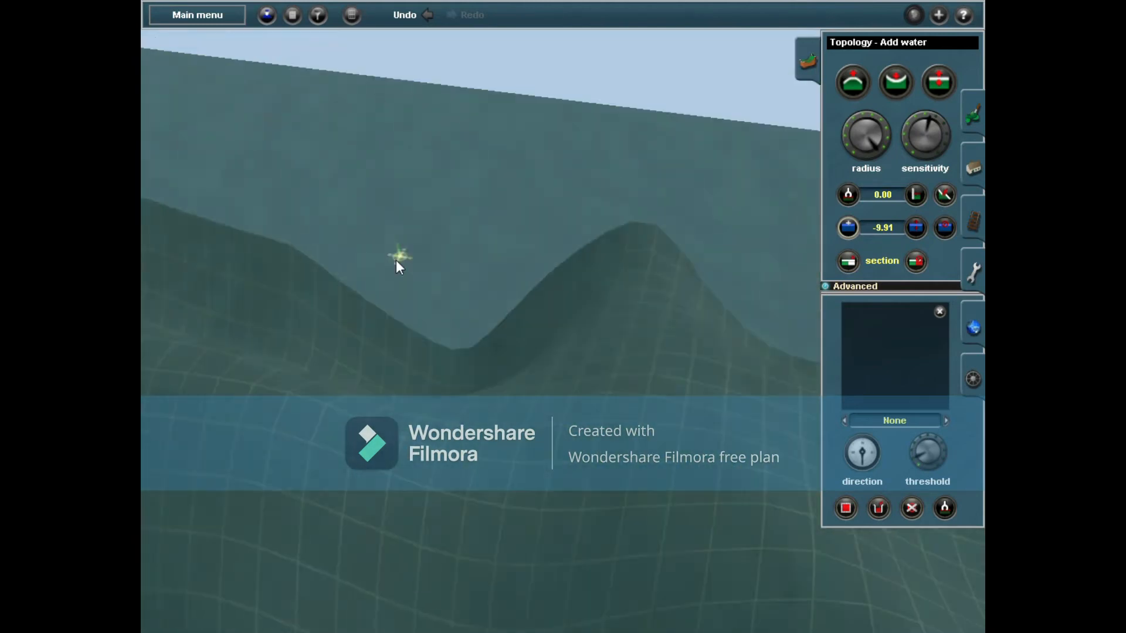
Carry the water further along the map's edge over the adjoining hillsides.
{"action": "right_click", "coordinate": [667, 272]}
{"action": "right_click", "coordinate": [574, 126]}
{"action": "right_click", "coordinate": [349, 413]}
{"action": "right_click", "coordinate": [736, 291]}
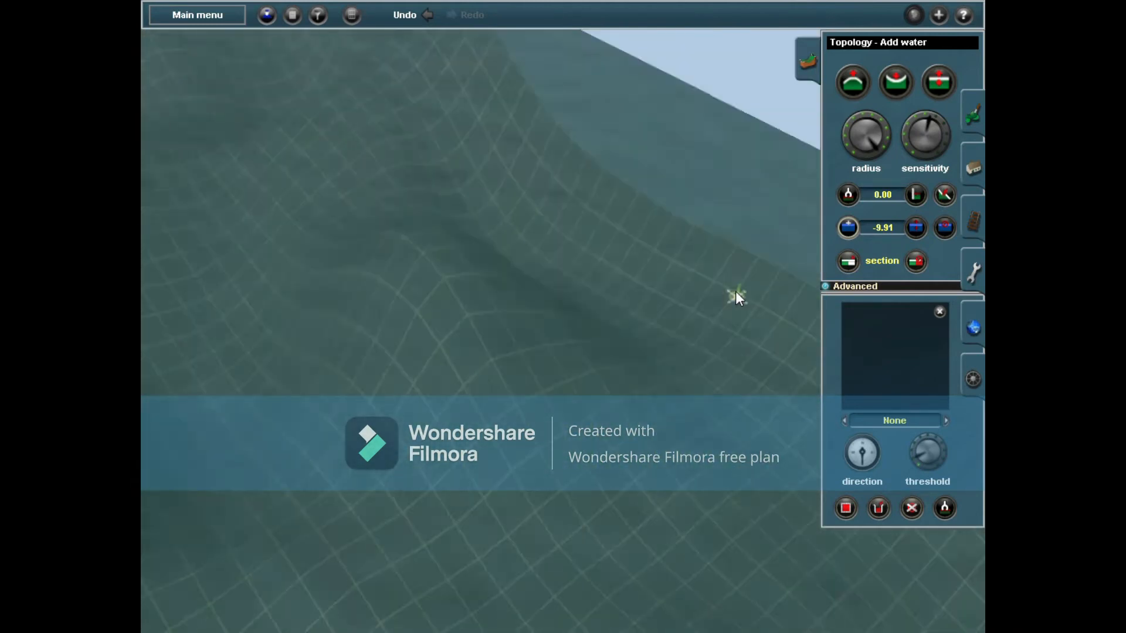
{"action": "right_click", "coordinate": [650, 253]}
{"action": "right_click", "coordinate": [501, 191]}
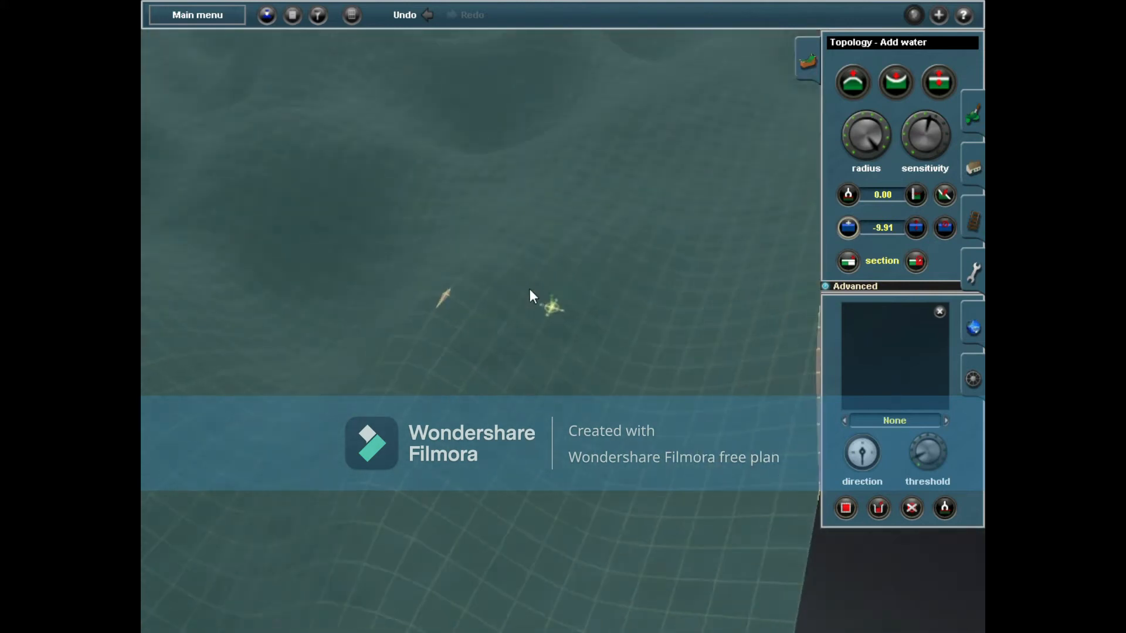
Flood the valley beside the jagged dry strip and the channel toward the rounded headland at -9.91.
{"action": "right_click", "coordinate": [561, 216]}
{"action": "right_click", "coordinate": [540, 203]}
{"action": "right_click", "coordinate": [733, 288]}
{"action": "right_click", "coordinate": [581, 346]}
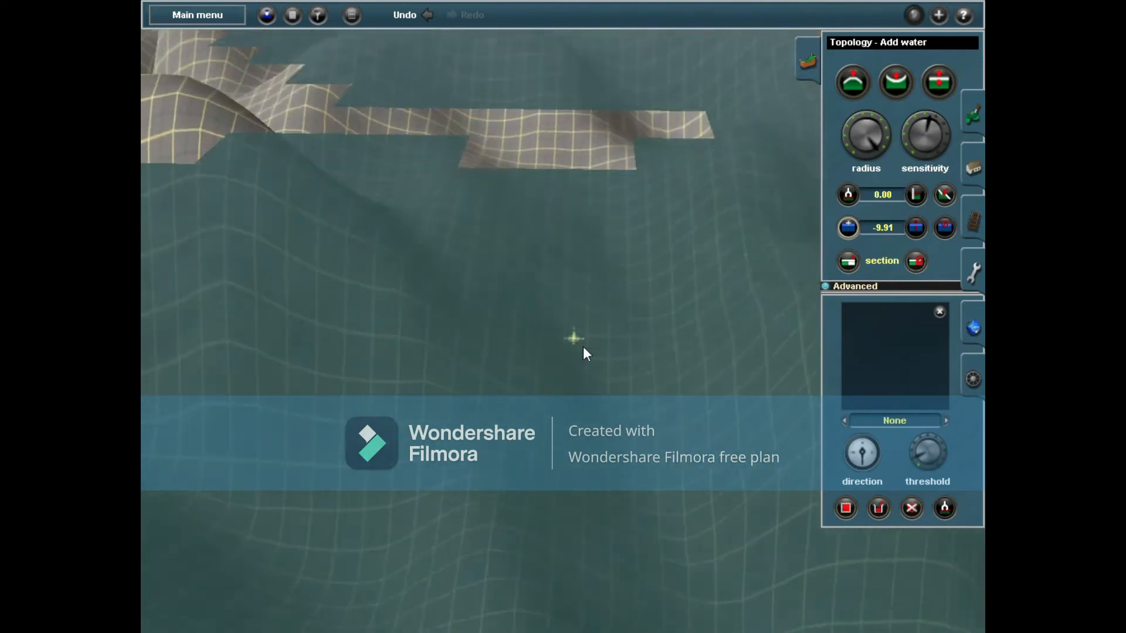
{"action": "right_click", "coordinate": [481, 274]}
{"action": "right_click", "coordinate": [537, 220]}
{"action": "right_click", "coordinate": [447, 215]}
{"action": "right_click", "coordinate": [625, 210]}
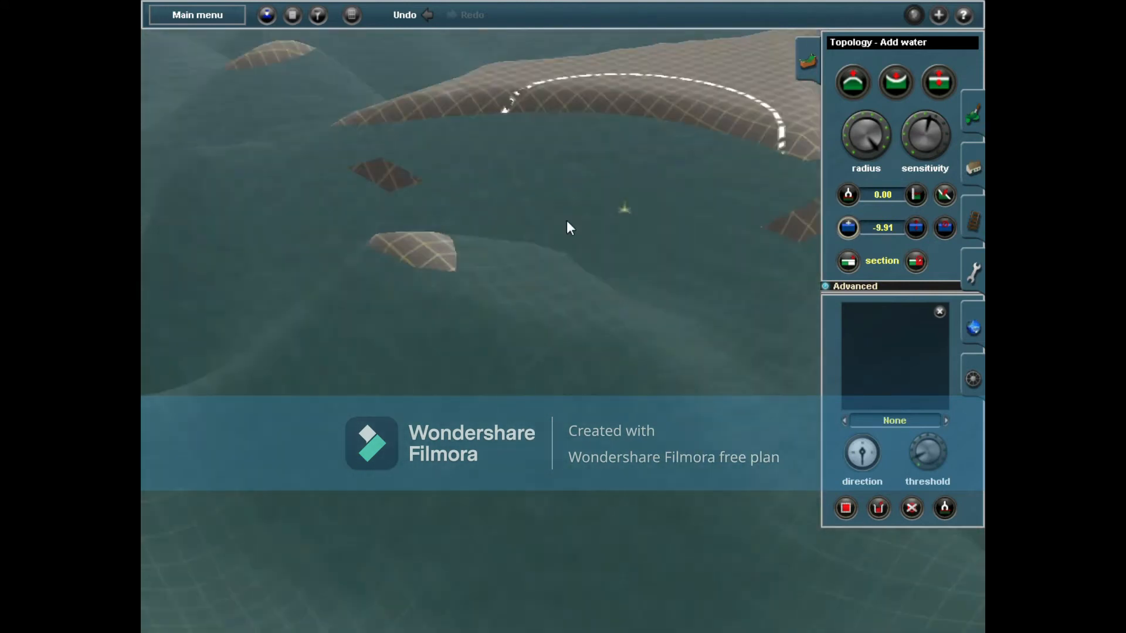
Add water over the hills and valleys beyond the flat land near the seaport, up to the map's edge.
{"action": "right_click", "coordinate": [526, 319]}
{"action": "right_click", "coordinate": [726, 245]}
{"action": "key", "text": "Right"}
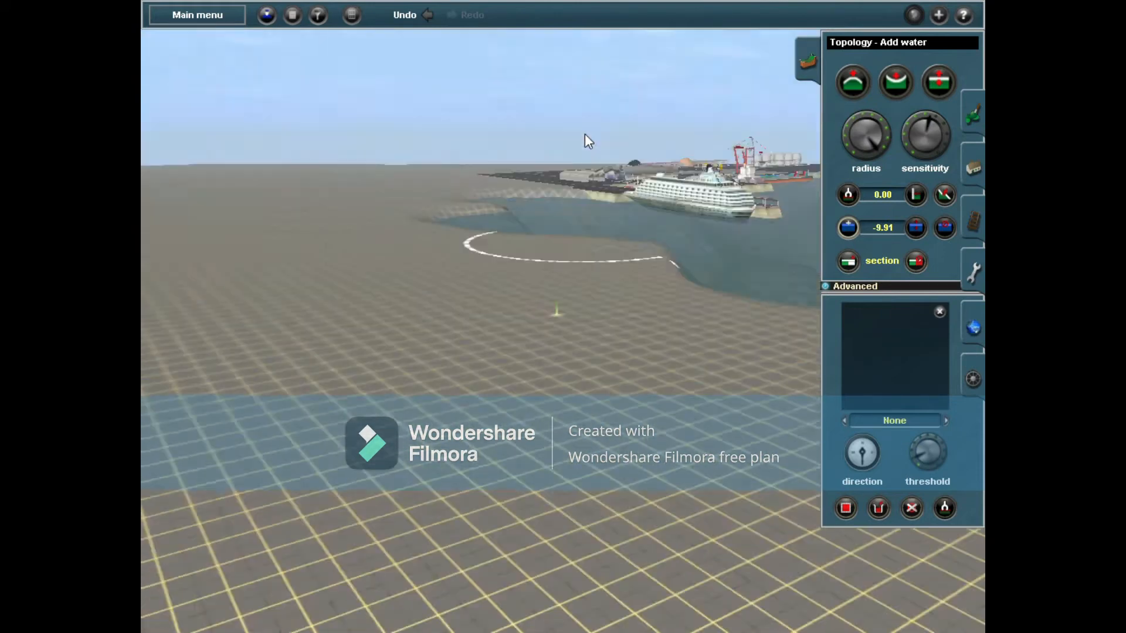
{"action": "right_click", "coordinate": [586, 135]}
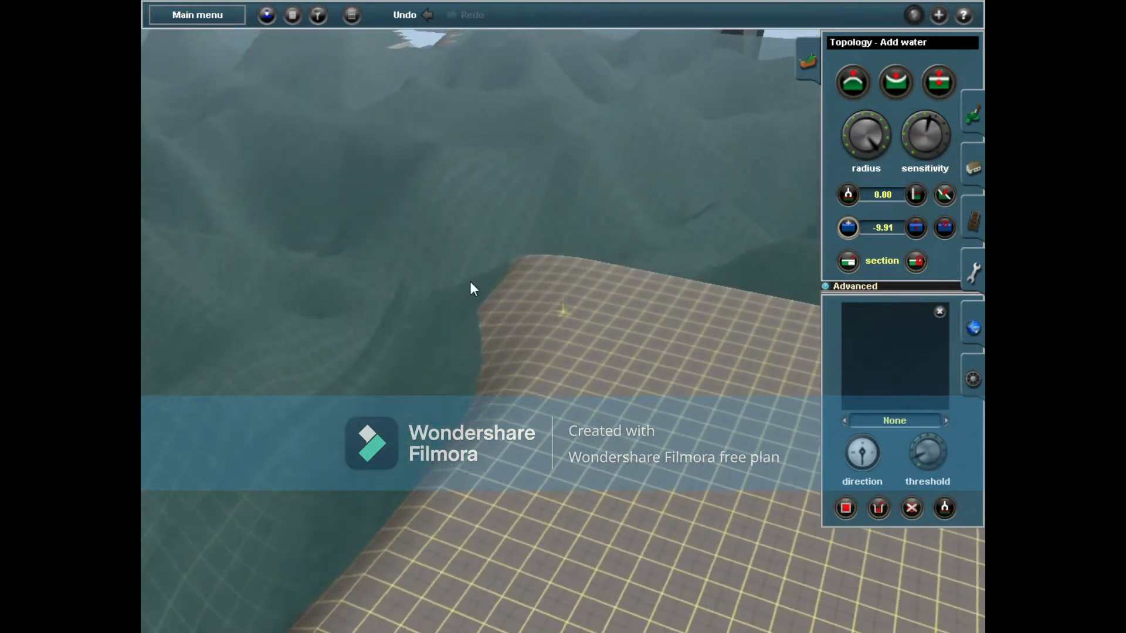
{"action": "right_click", "coordinate": [558, 146]}
{"action": "key", "text": "Right"}
{"action": "key", "text": "Right"}
{"action": "right_click", "coordinate": [597, 142]}
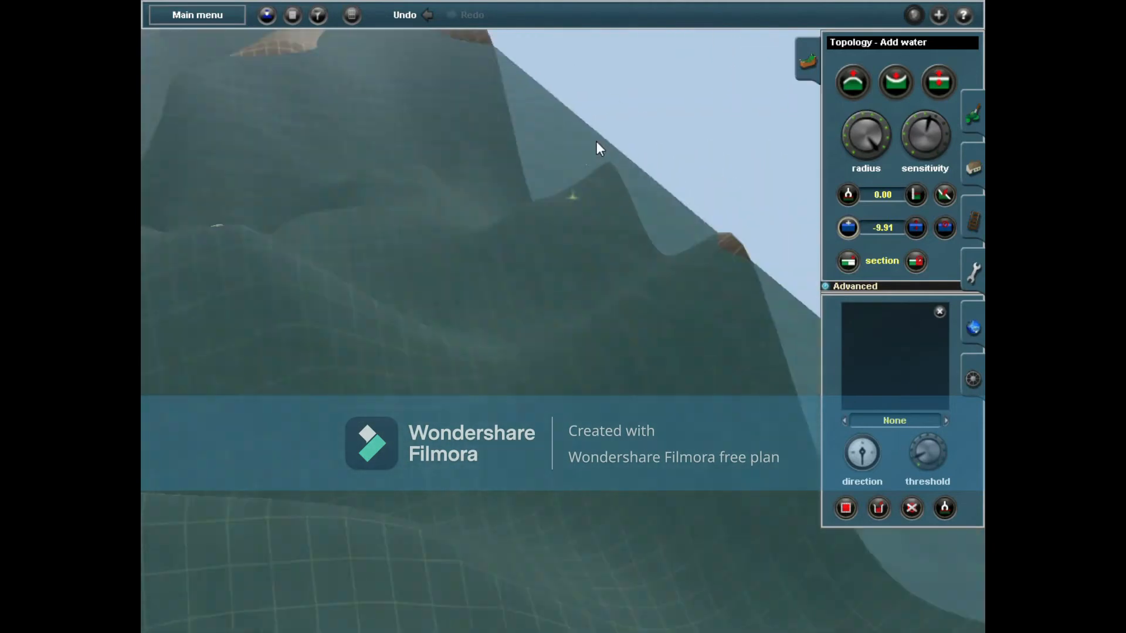
{"action": "right_click", "coordinate": [589, 140]}
{"action": "key", "text": "Right"}
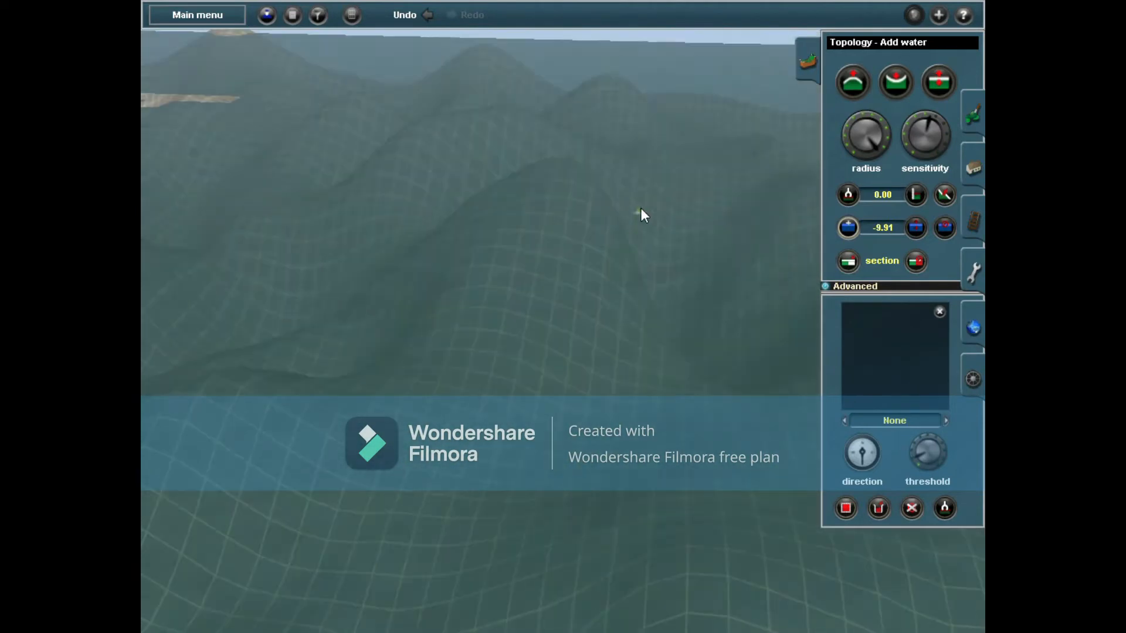
{"action": "right_click", "coordinate": [682, 206]}
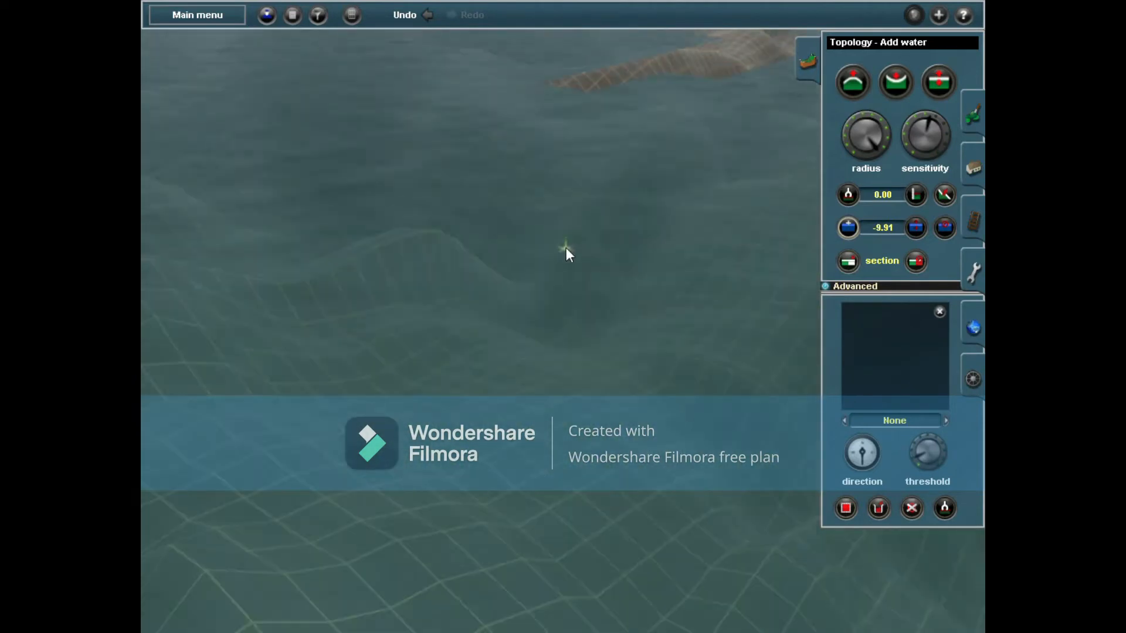